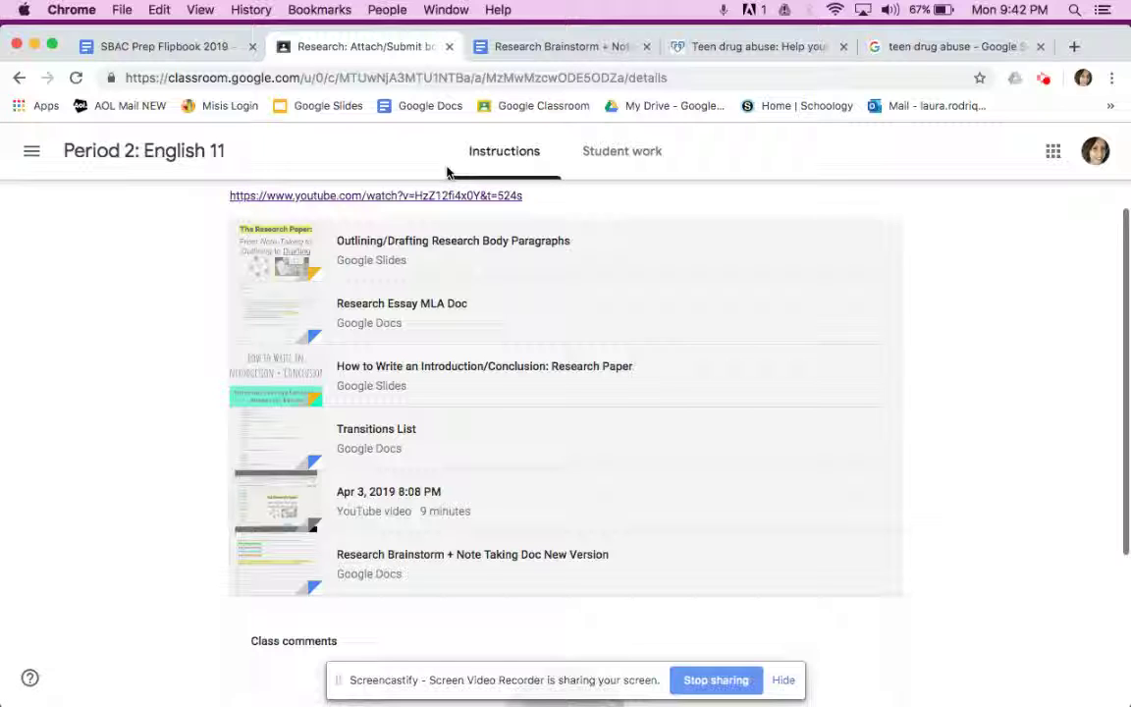
Look over the research assignment's attached materials and switch to the Research Brainstorm + Note Taking Doc.
scroll(446, 171, "up", 3)
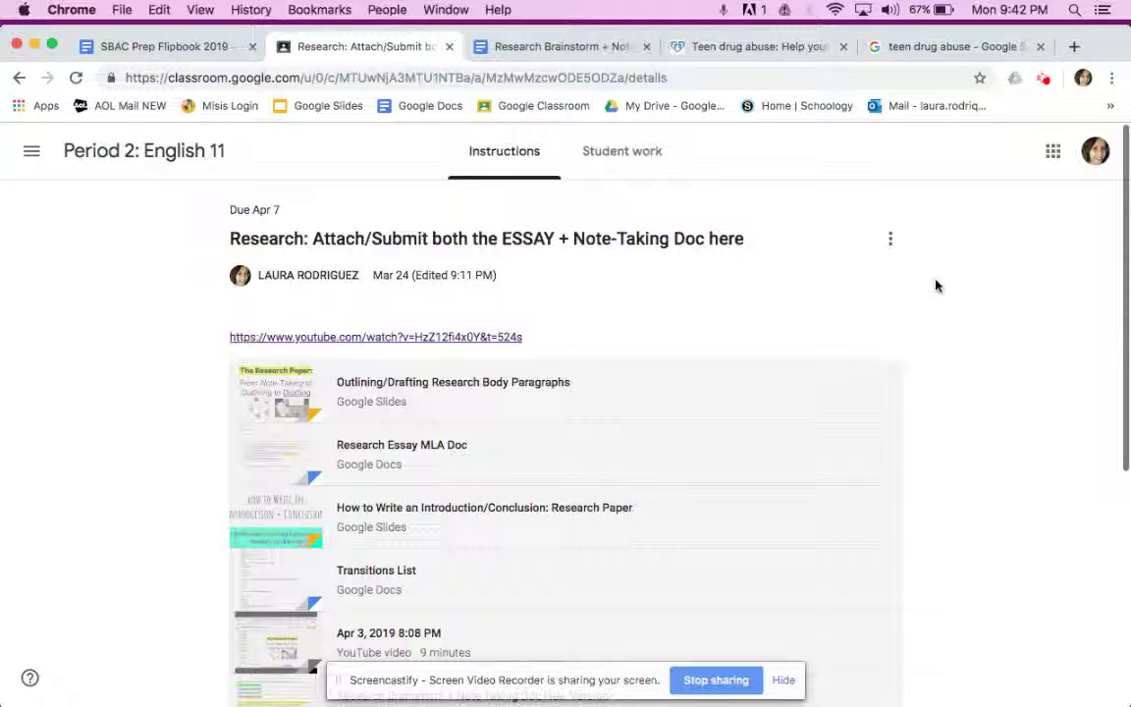
scroll(936, 286, "down", 3)
scroll(935, 285, "down", 1)
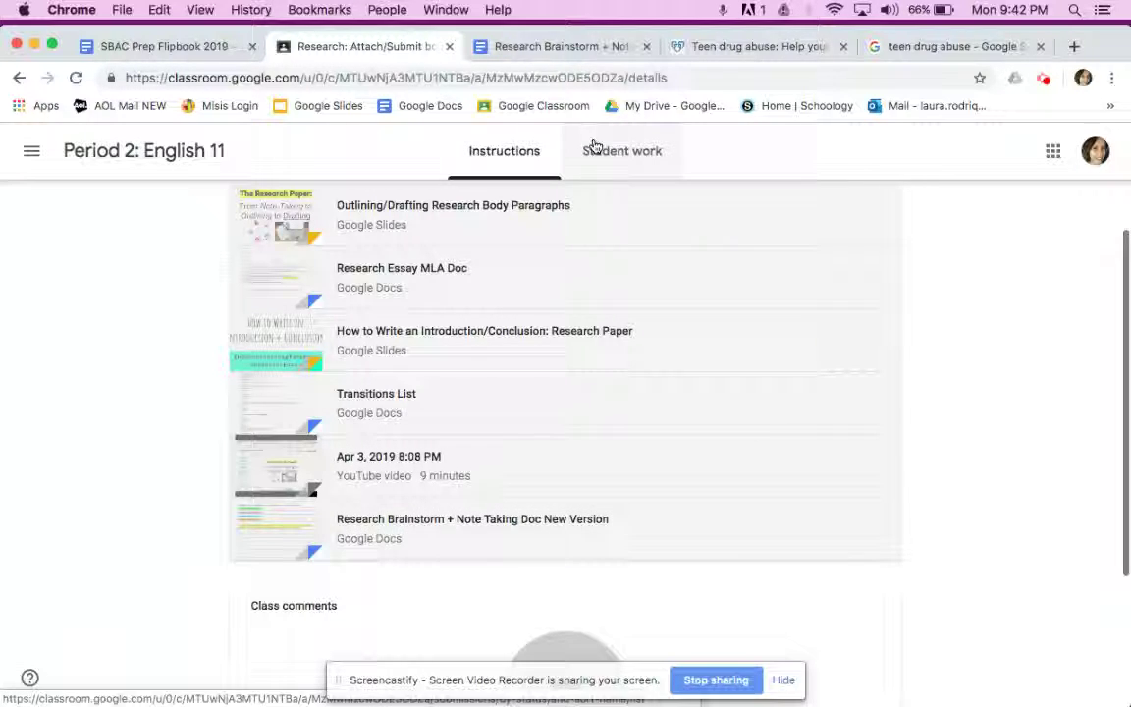
left_click(538, 47)
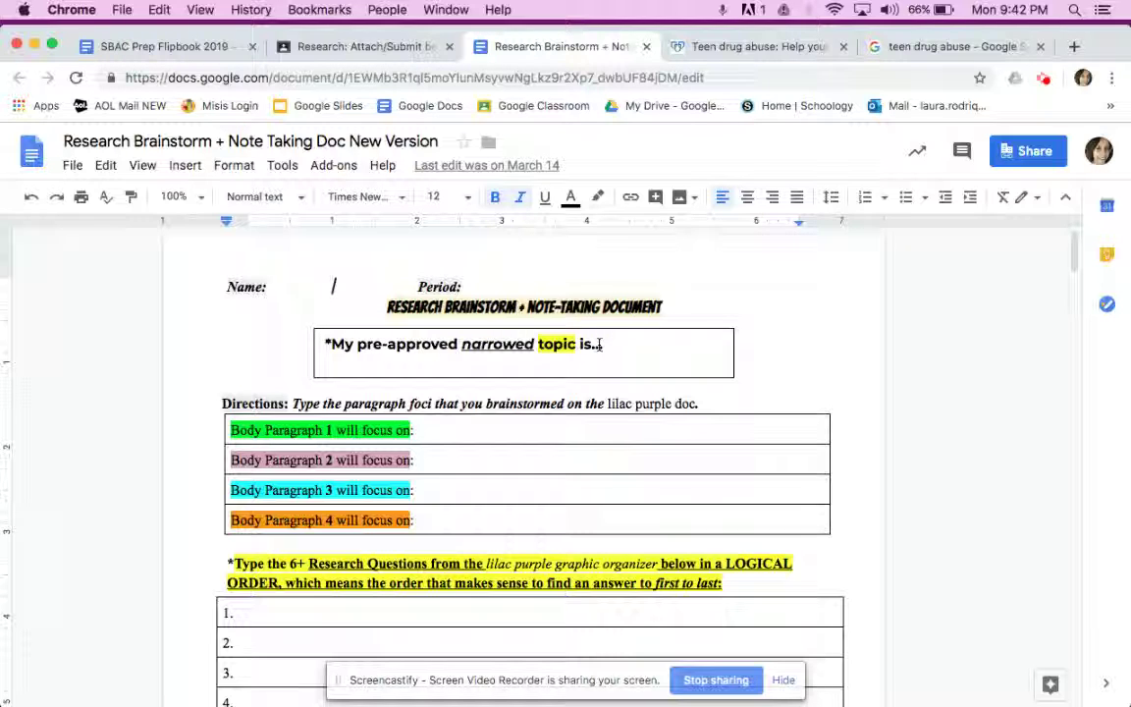
left_click(524, 362)
type("Teen dri")
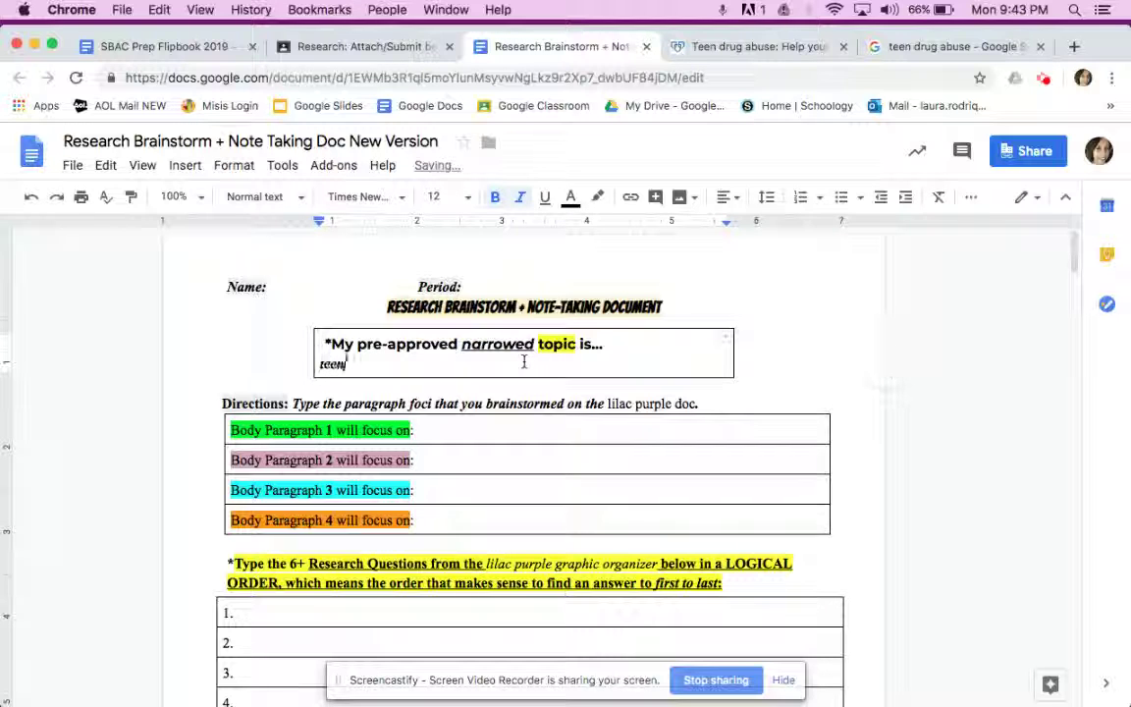
key("BackSpace")
key("BackSpace")
key("BackSpace")
key("BackSpace")
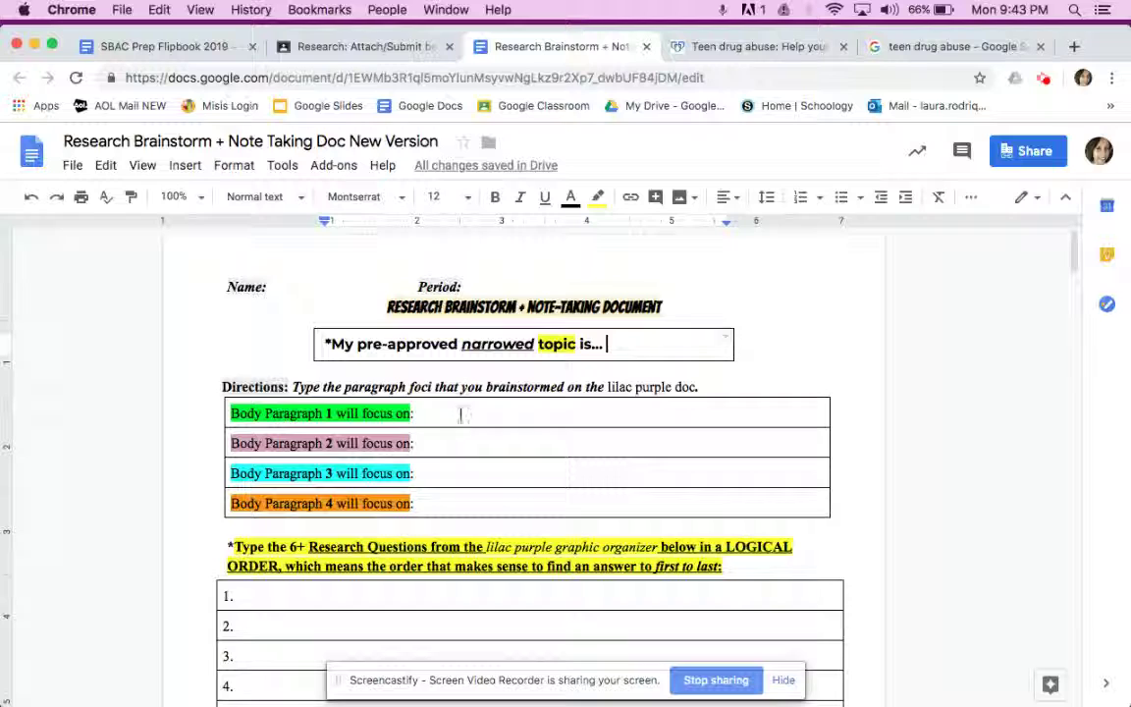
Enter "general information" as the Body Paragraph 1 focus and "risk factors/ causes" as the Body Paragraph 2 focus.
left_click(460, 413)
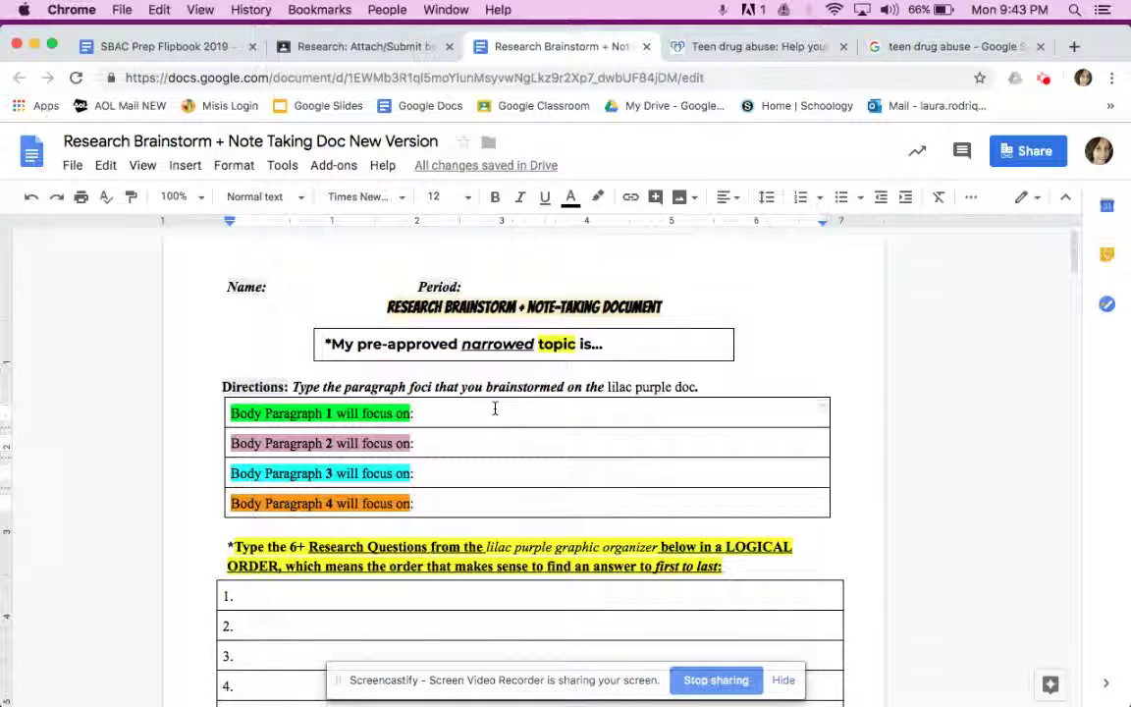
type("general inform")
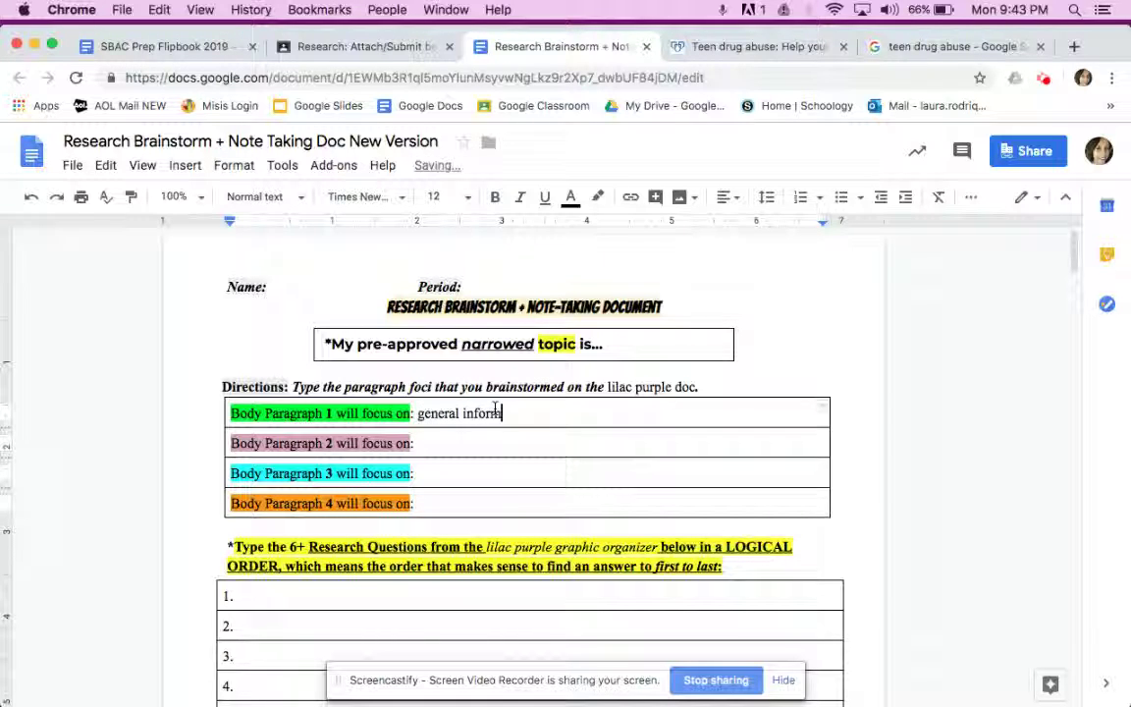
type("arti")
key("BackSpace")
key("BackSpace")
key("BackSpace")
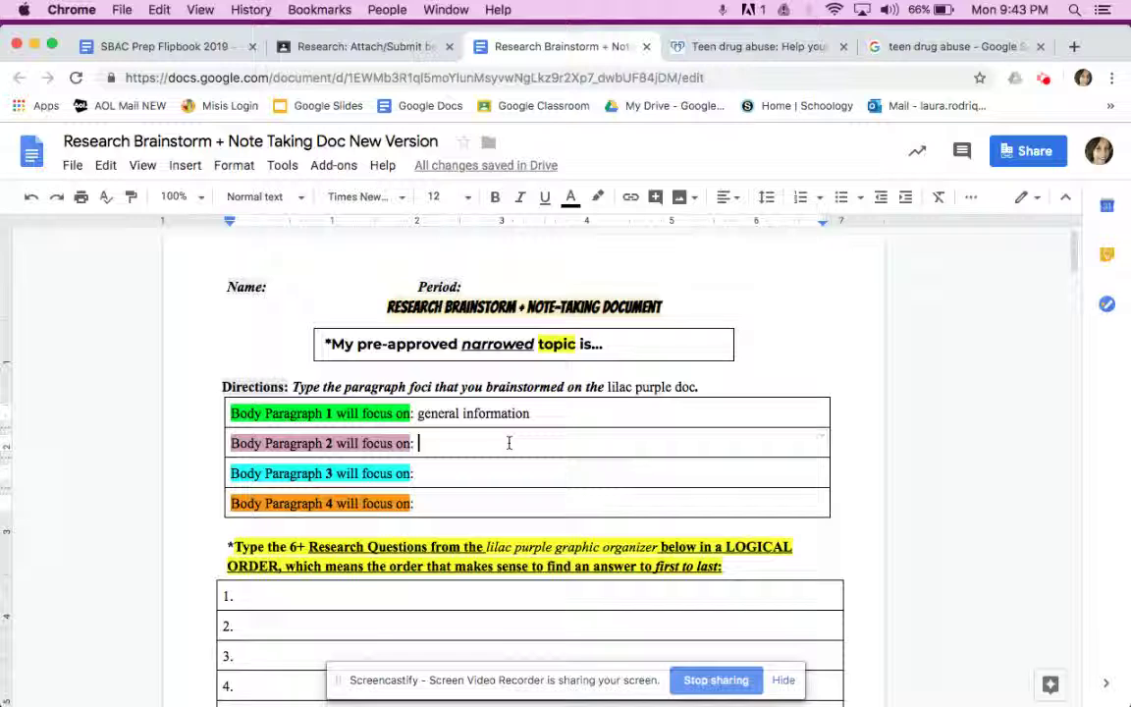
type("ri")
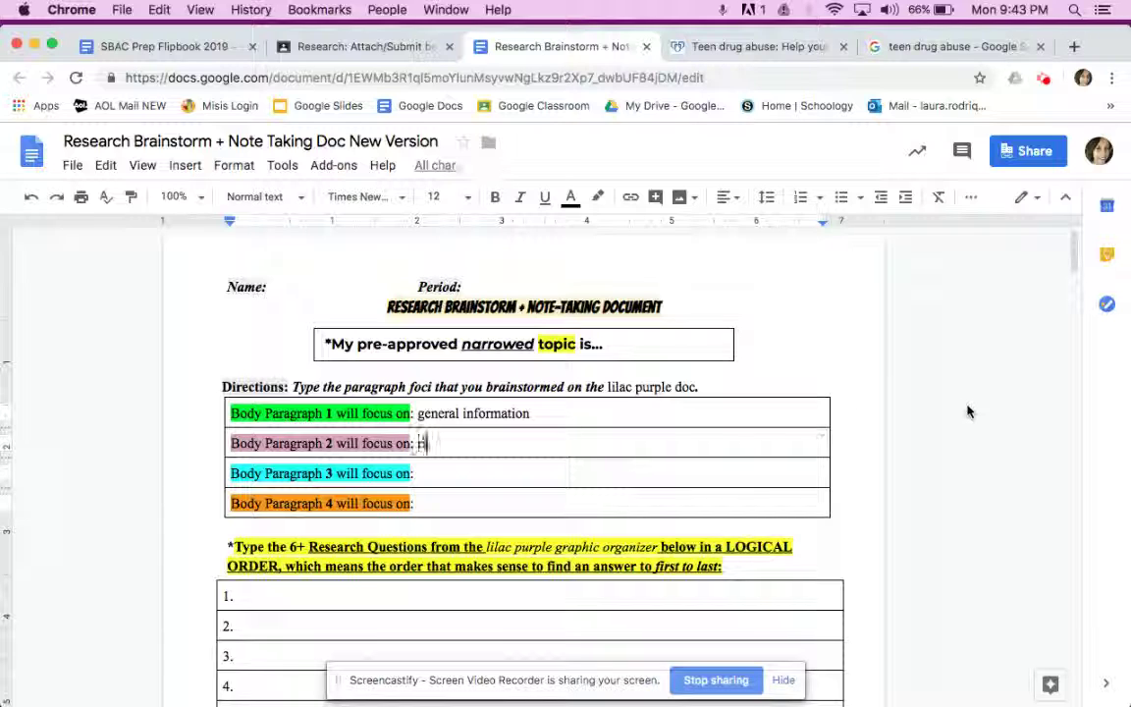
type("sk factors/")
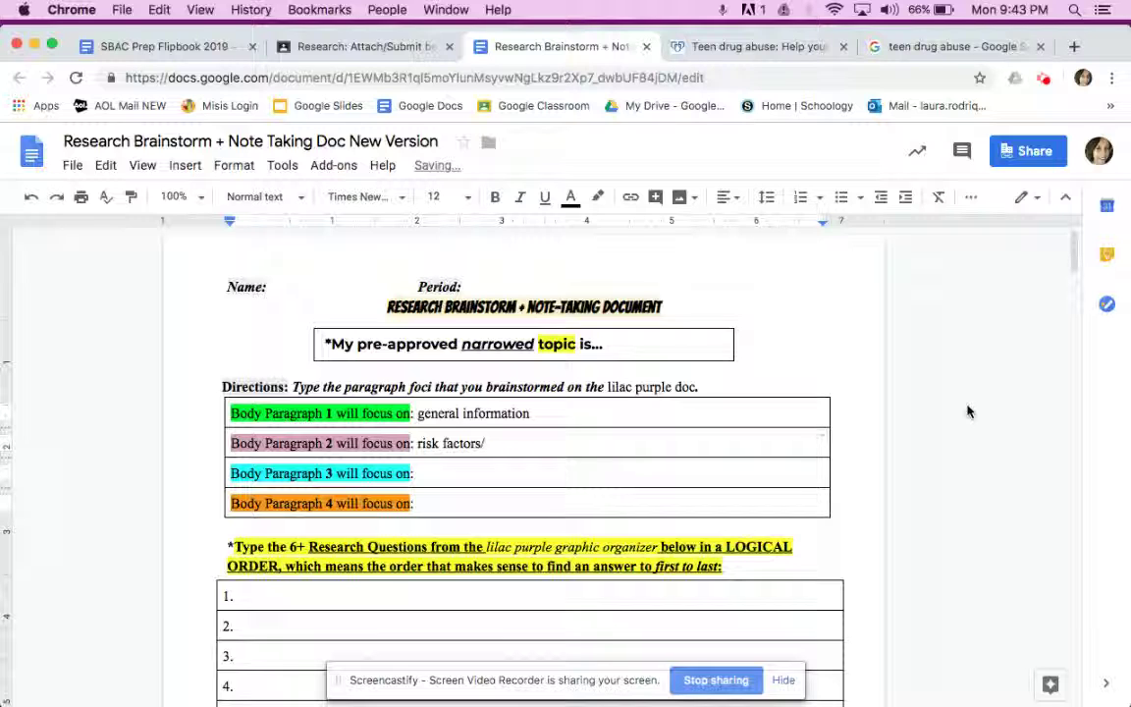
type(" causes")
Enter "effects/ impact" as the Body Paragraph 3 focus and "treatment; prevention" as the Body Paragraph 4 focus.
key("Down")
type("ef")
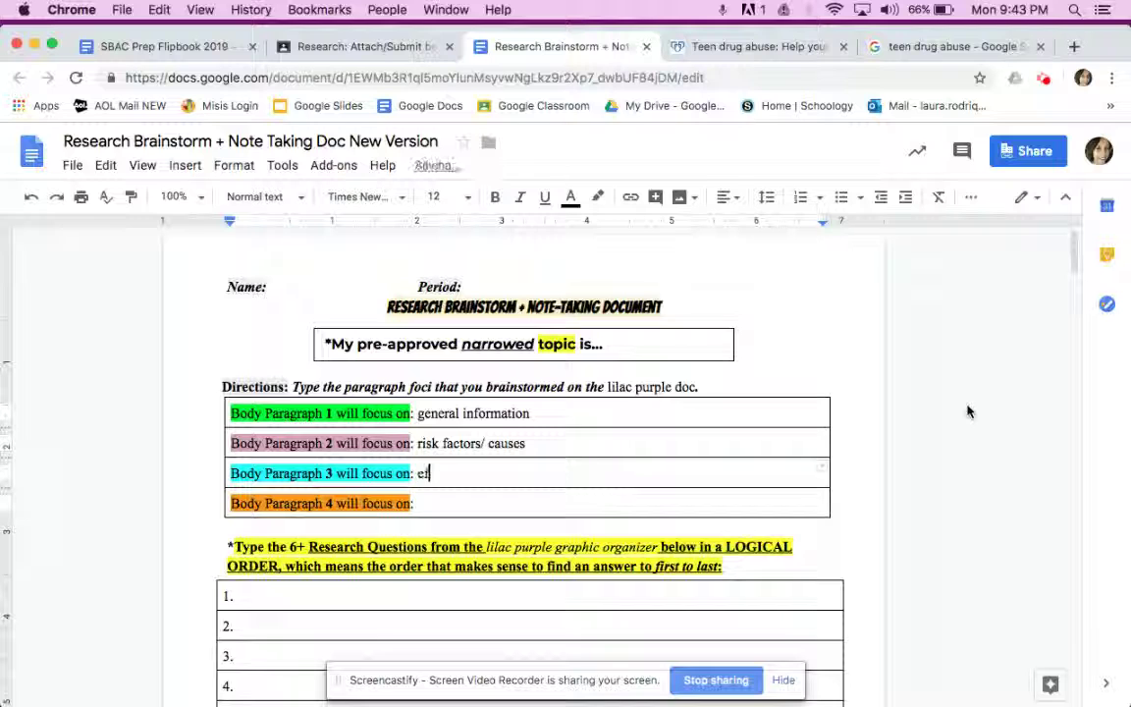
type("fects/ ")
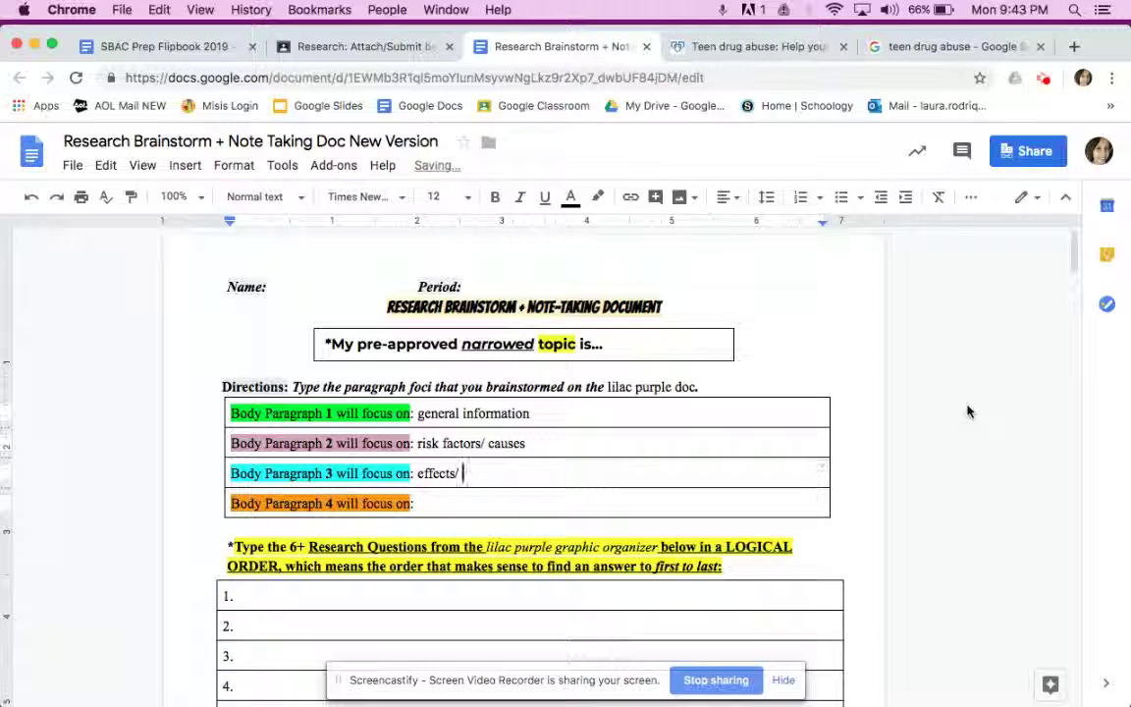
type("impact")
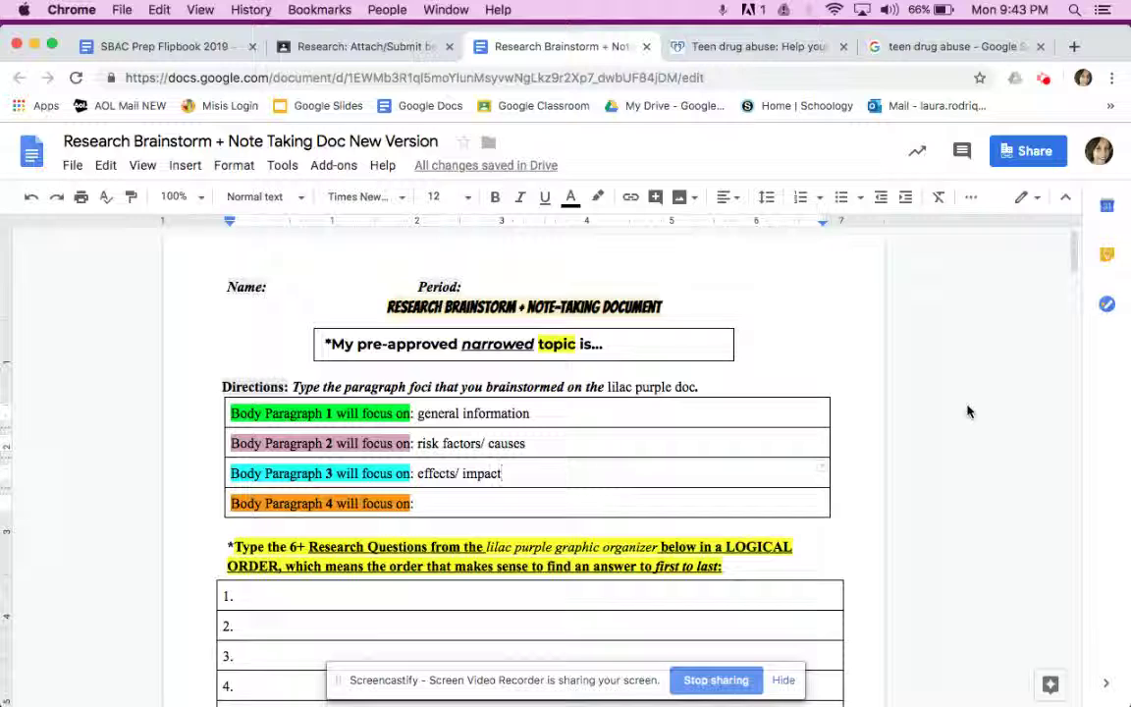
key("Down")
type("treatment")
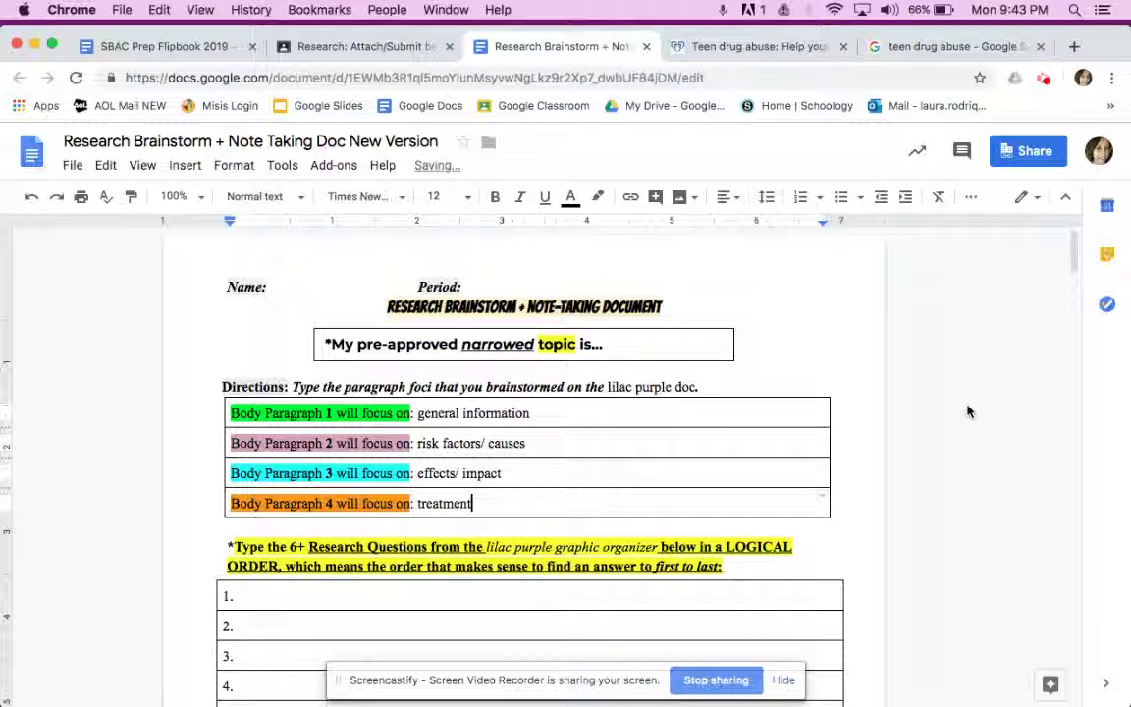
type("; prevention")
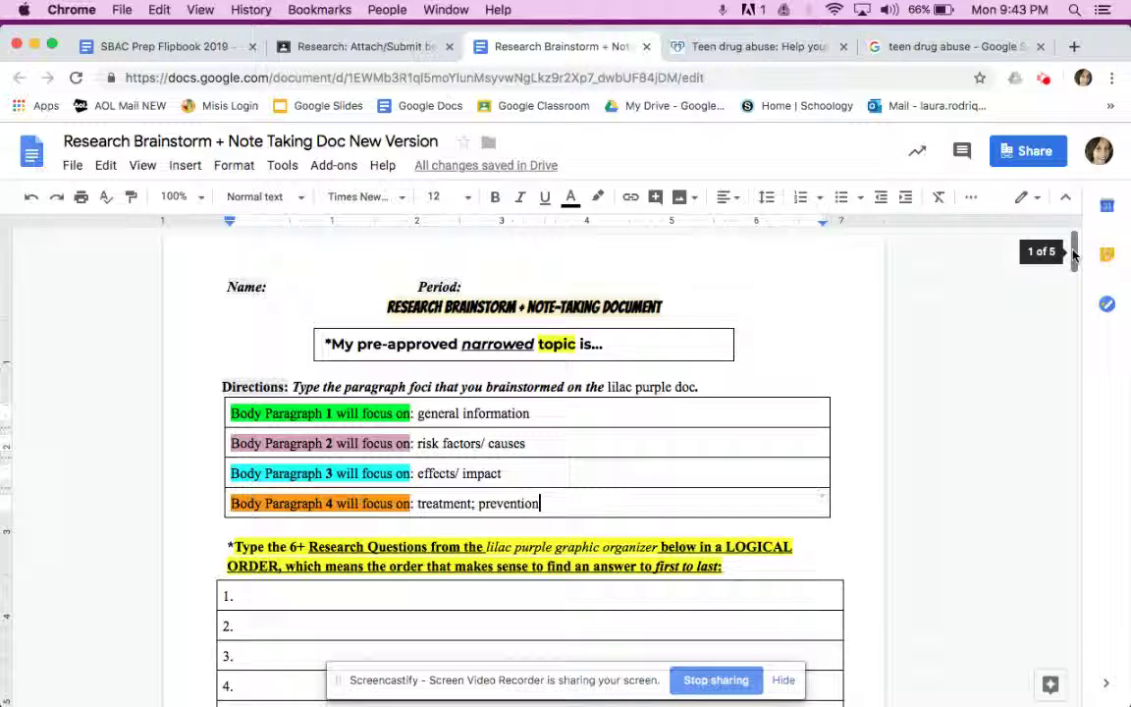
Review research question rows 1 to 6 and the Step 2 source table, including the URL cell for source 1.
left_click_drag(1074, 254, 1074, 281)
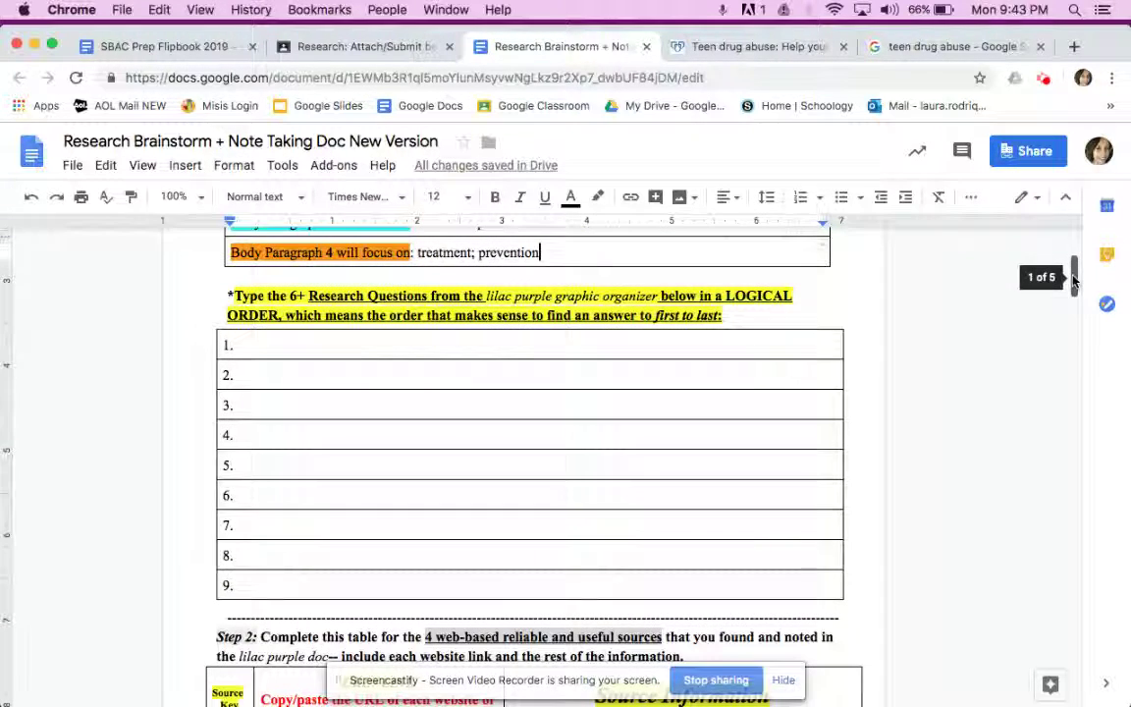
left_click_drag(525, 339, 565, 497)
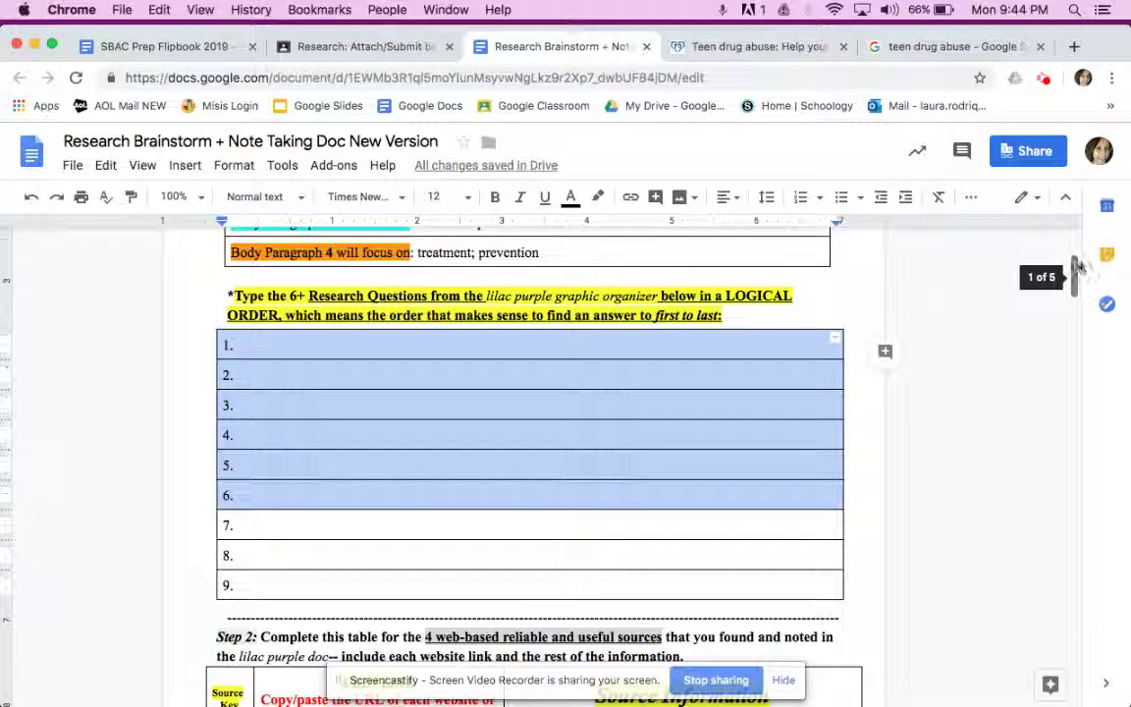
scroll(1077, 269, "down", 5)
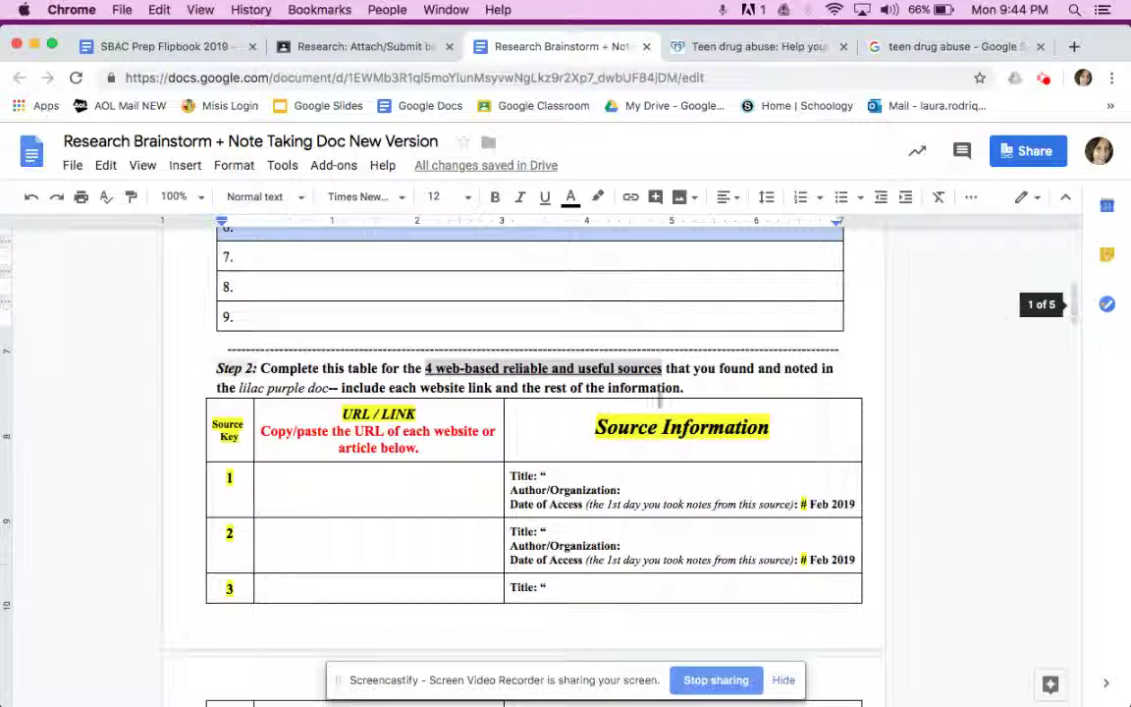
left_click(392, 470)
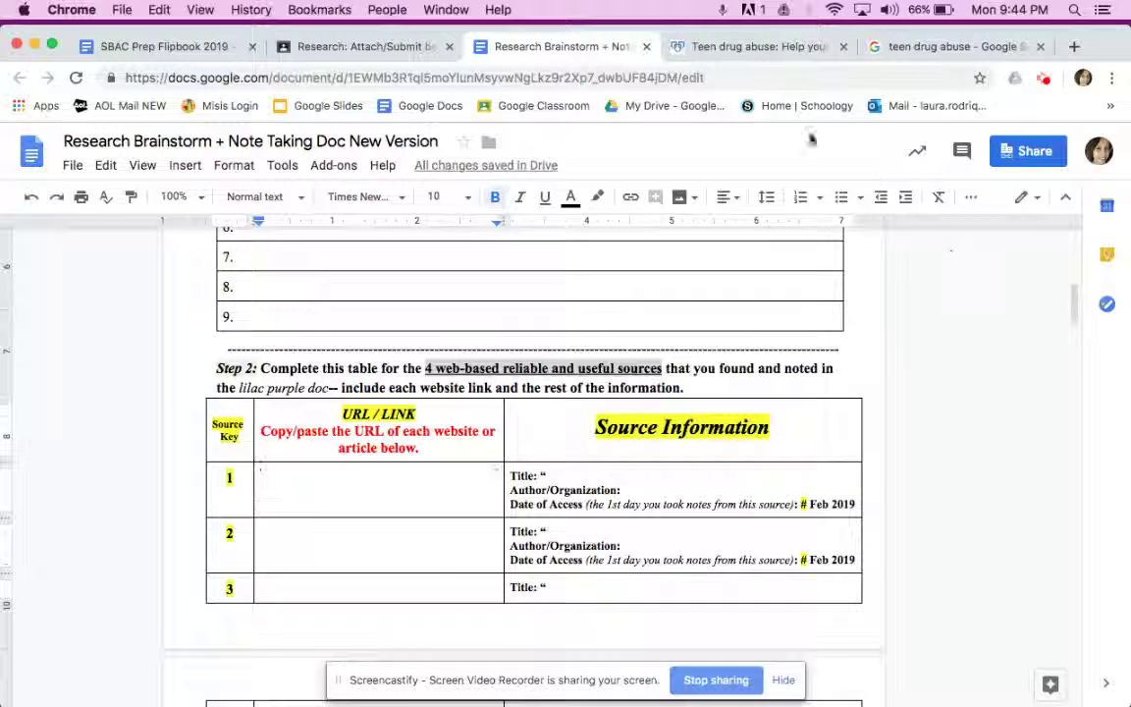
Look through the Google results for "teen drug abuse" to locate the Mayo Clinic article.
left_click(748, 49)
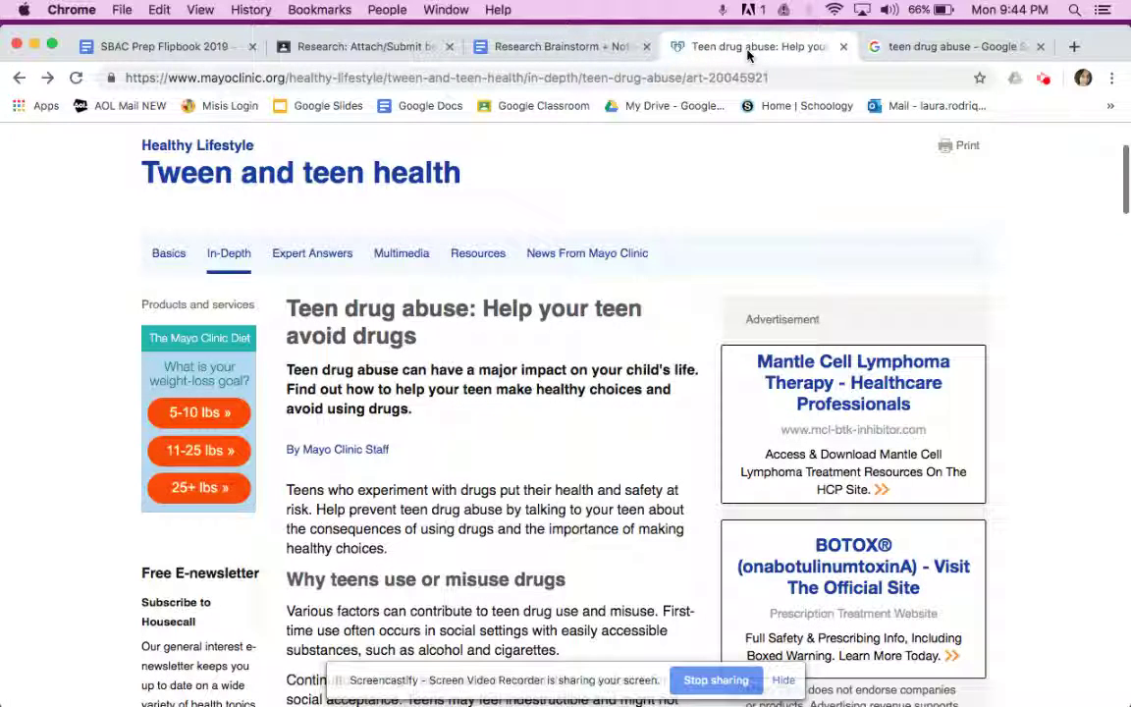
left_click(865, 45)
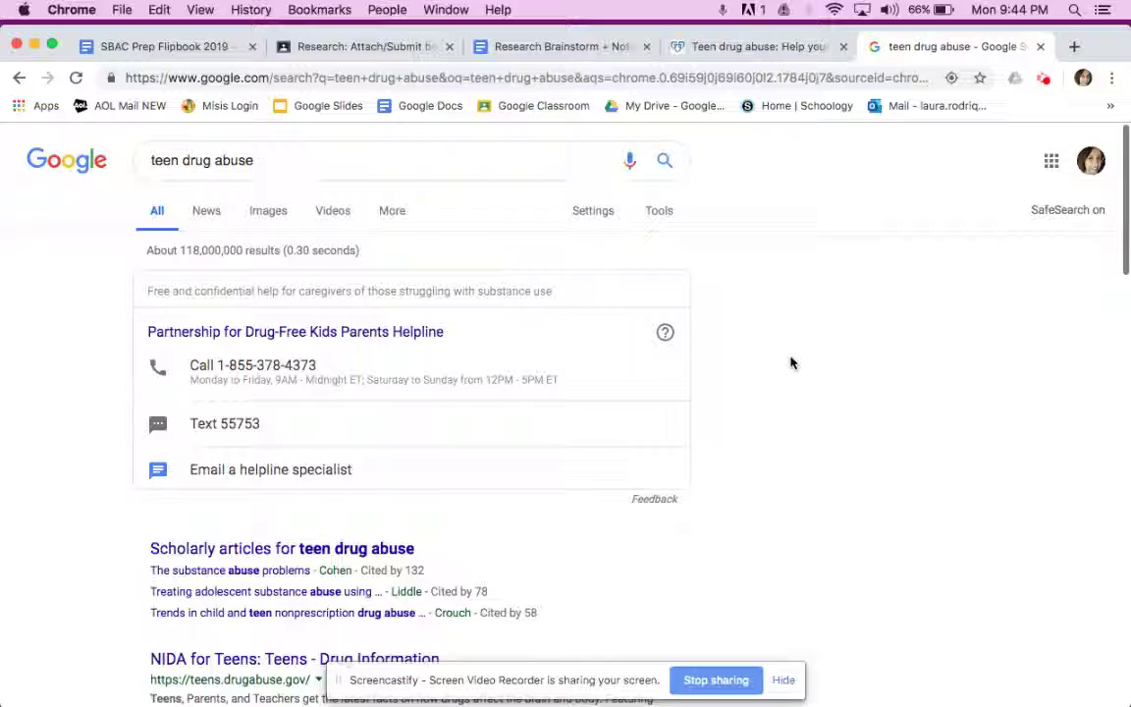
scroll(791, 363, "down", 1)
scroll(791, 363, "down", 8)
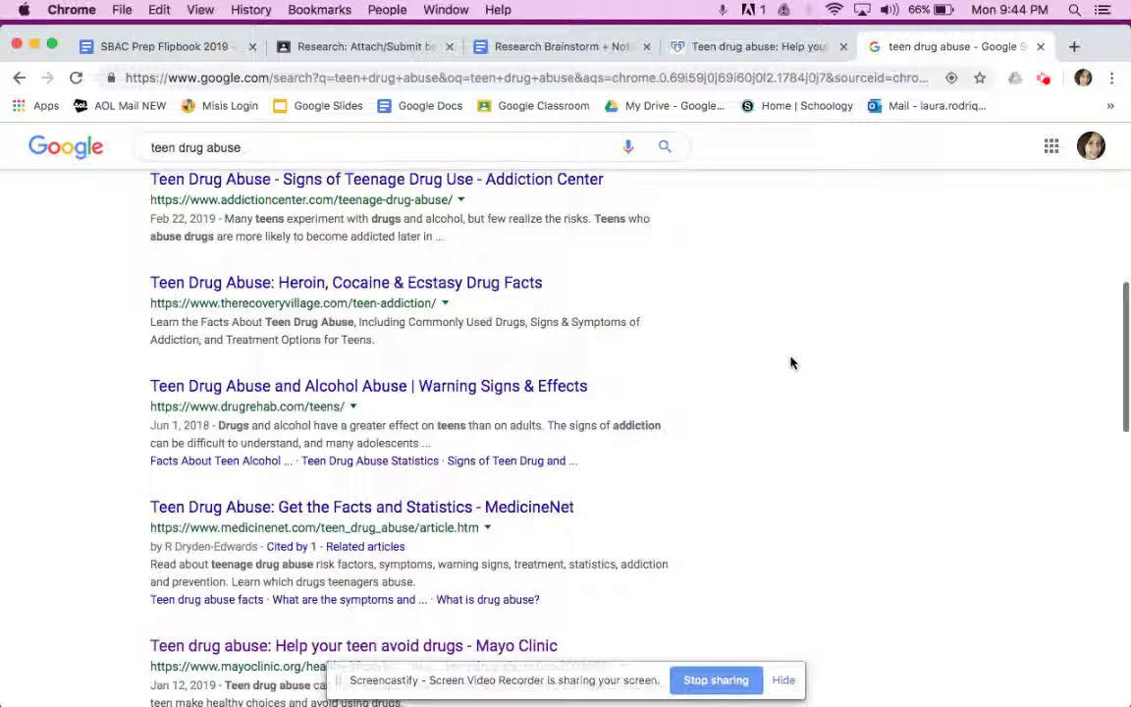
scroll(791, 363, "down", 5)
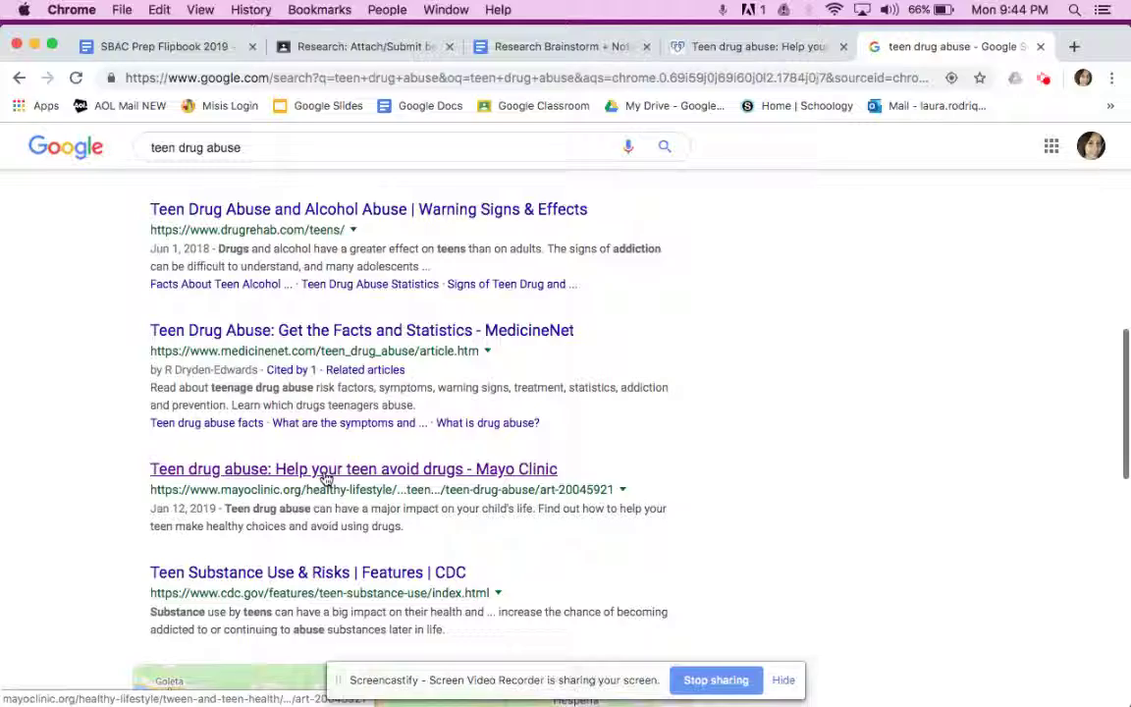
Examine the Mayo Clinic article's sections on why teens use or misuse drugs and the consequences of teen drug abuse.
left_click(703, 46)
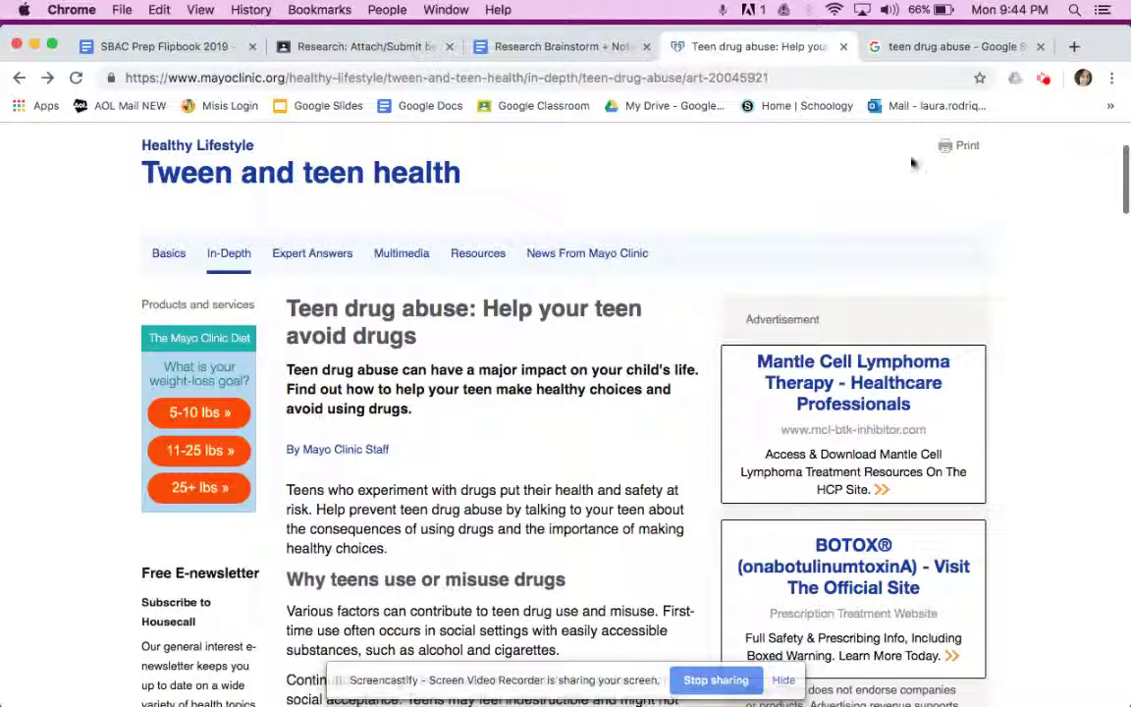
scroll(1024, 252, "down", 5)
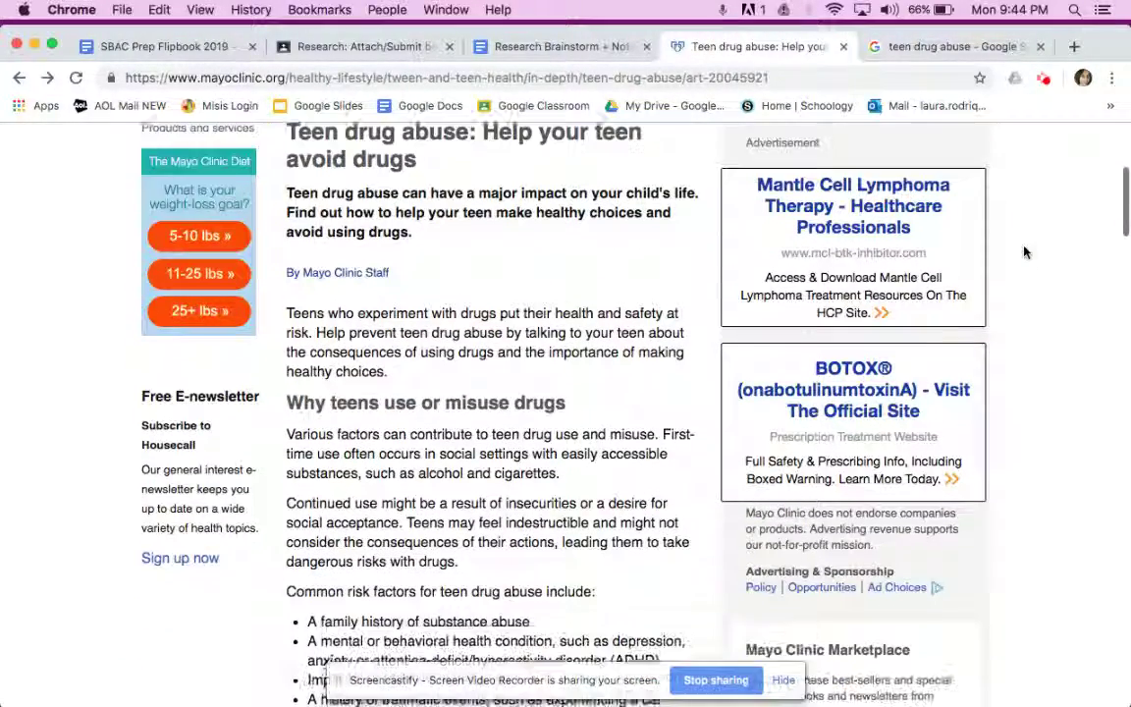
scroll(1024, 252, "down", 1)
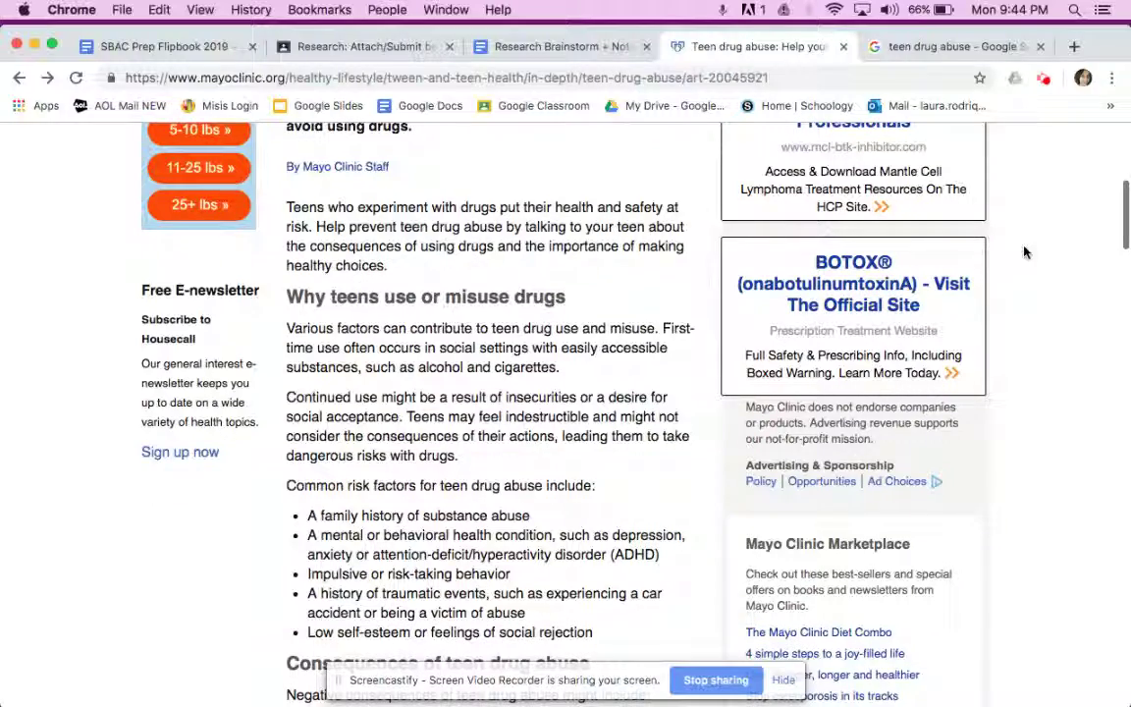
scroll(1024, 252, "down", 4)
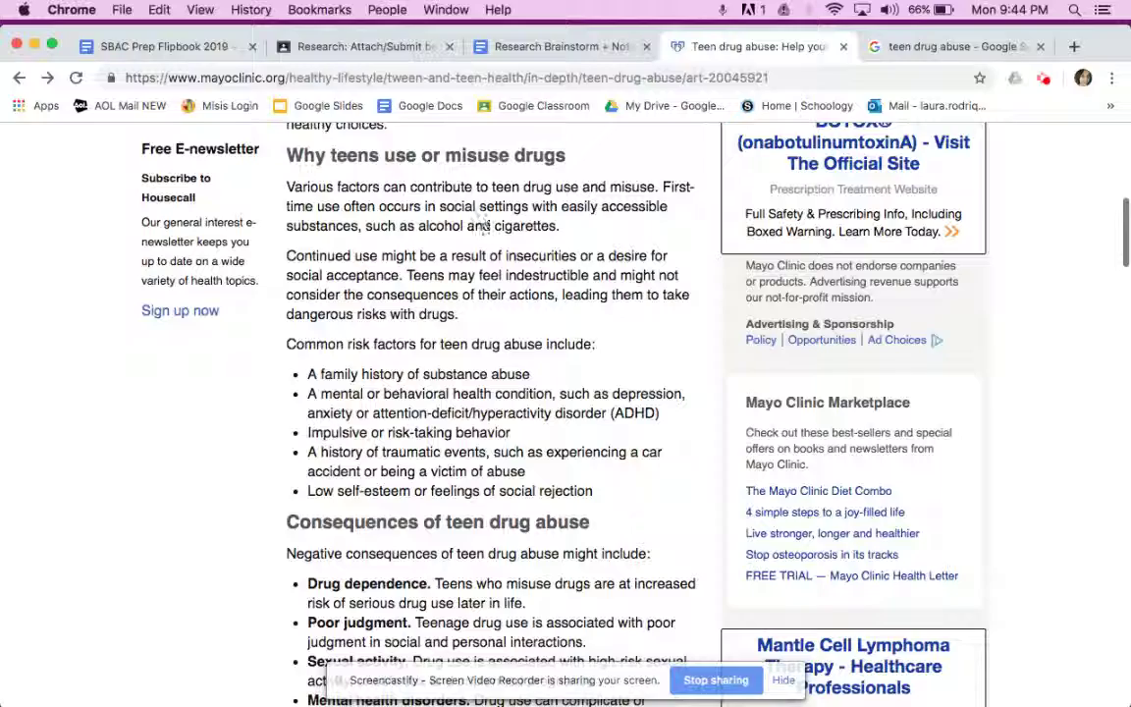
scroll(218, 574, "down", 6)
scroll(219, 574, "down", 4)
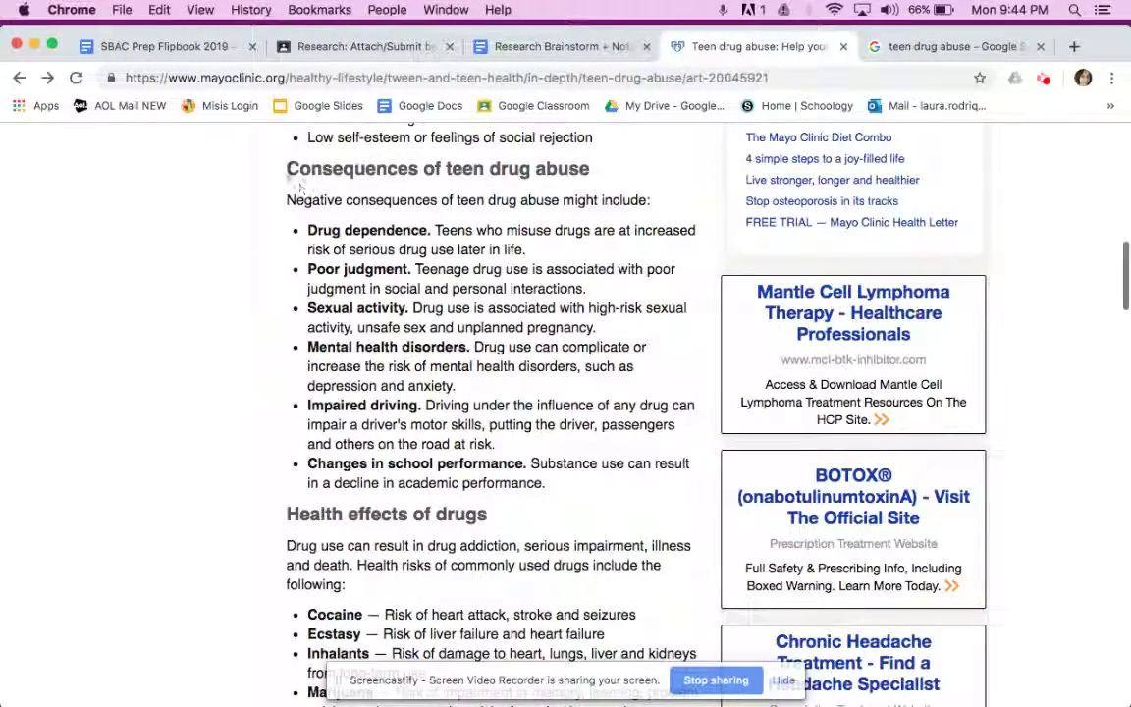
left_click_drag(288, 169, 424, 233)
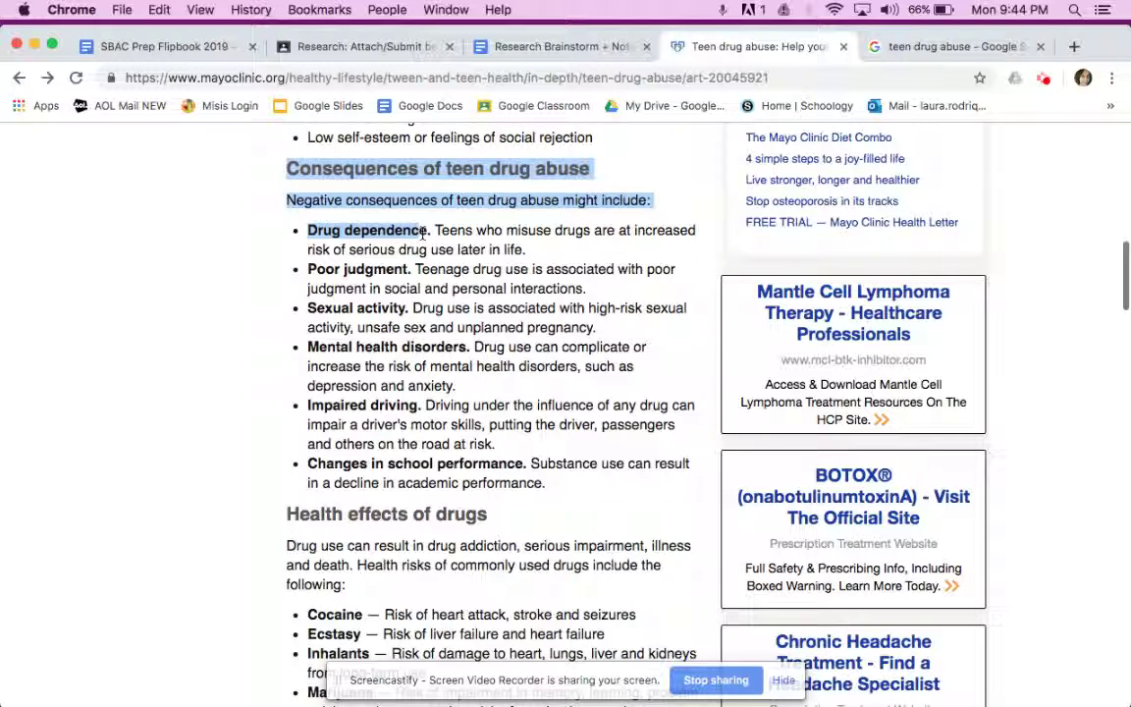
mouse_move(424, 232)
left_mouse_down()
mouse_move(428, 356)
mouse_move(475, 567)
mouse_move(553, 673)
left_mouse_up()
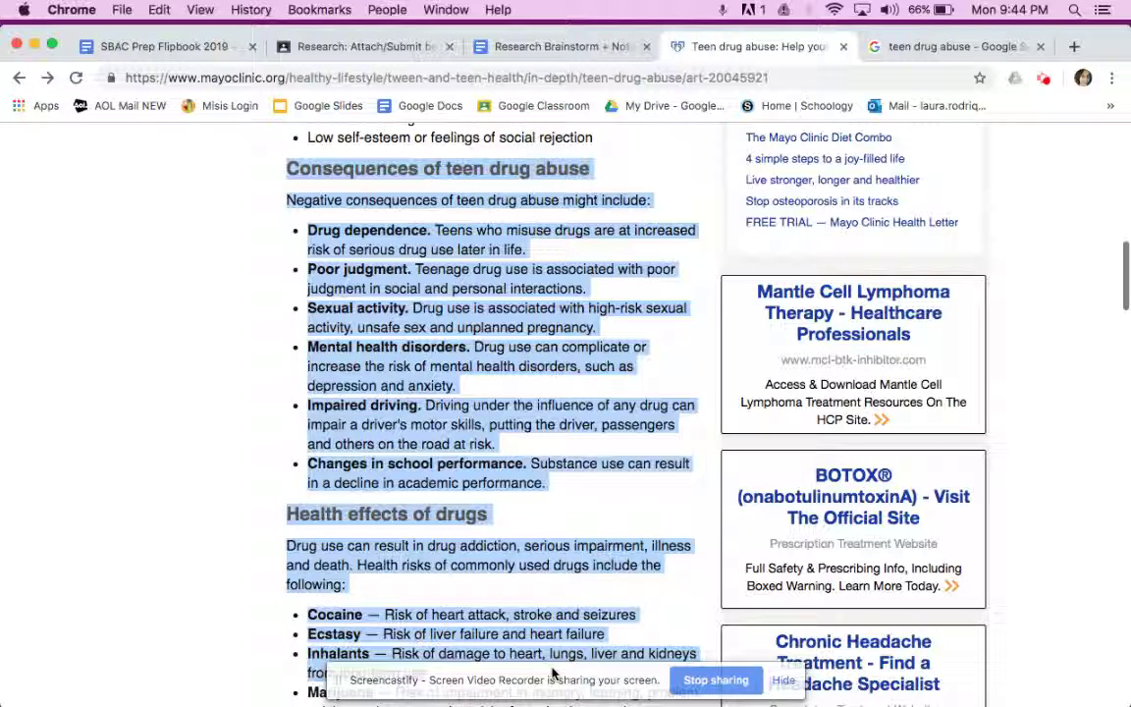
left_click(235, 507)
Examine the article's sections on health effects of drugs and talking about teen drug use, and return to its opening.
scroll(235, 510, "down", 1)
scroll(236, 510, "down", 10)
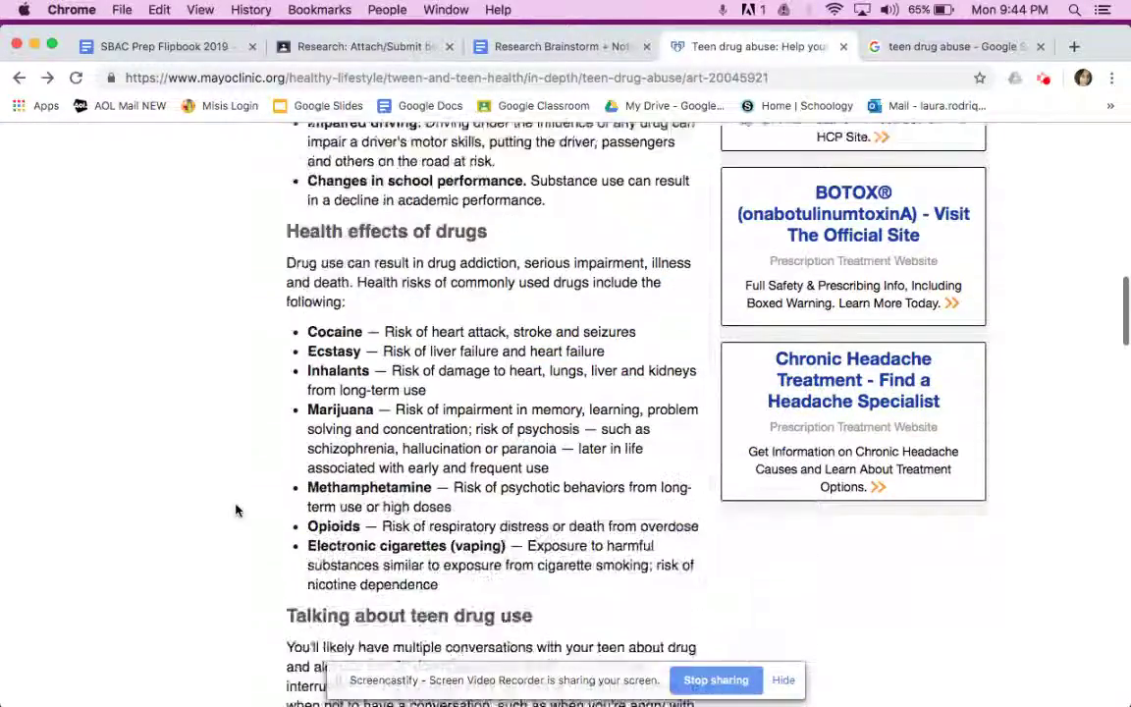
scroll(236, 509, "down", 2)
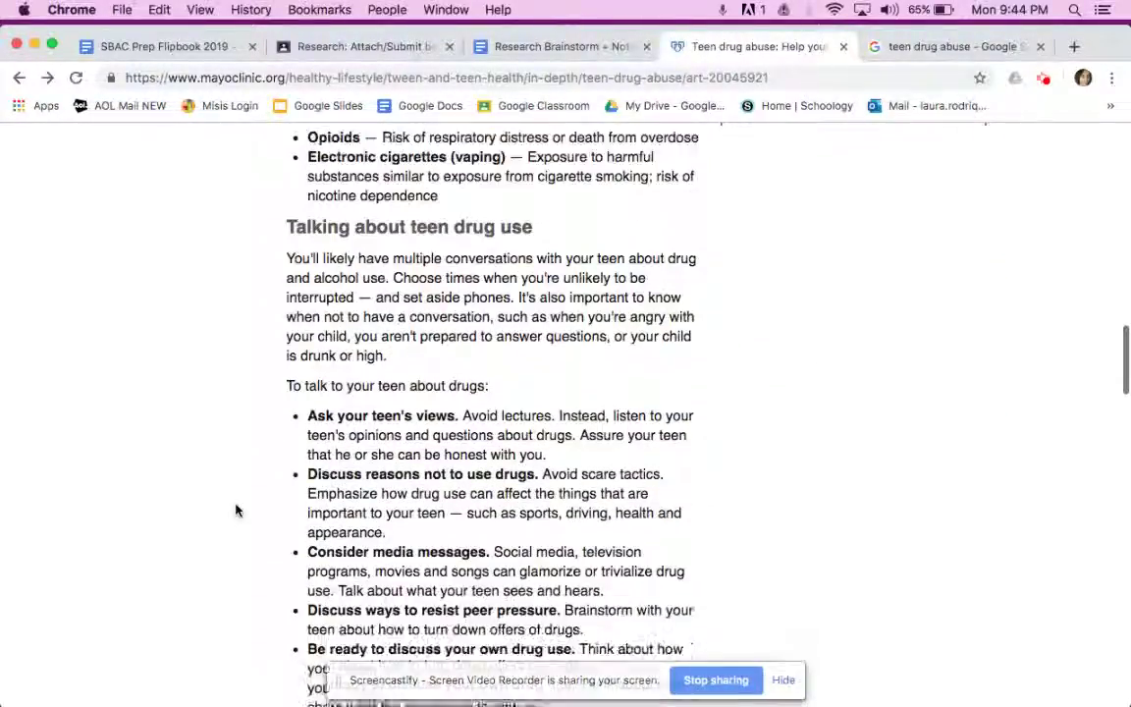
left_click_drag(285, 187, 660, 611)
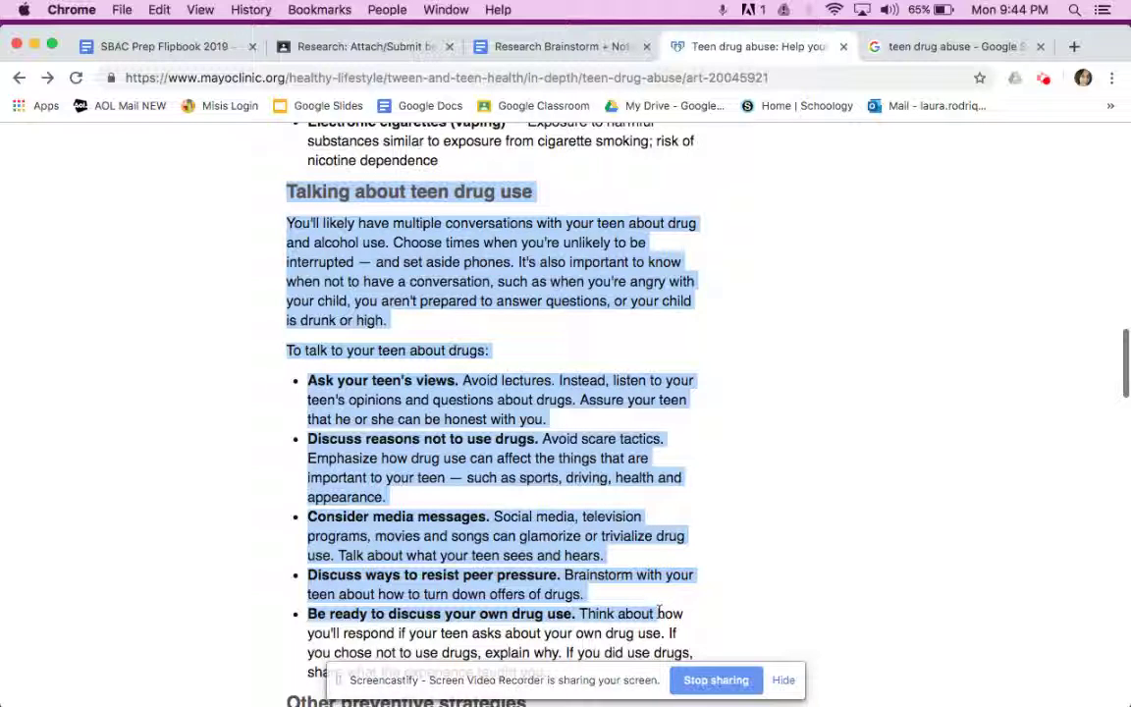
left_click(764, 568)
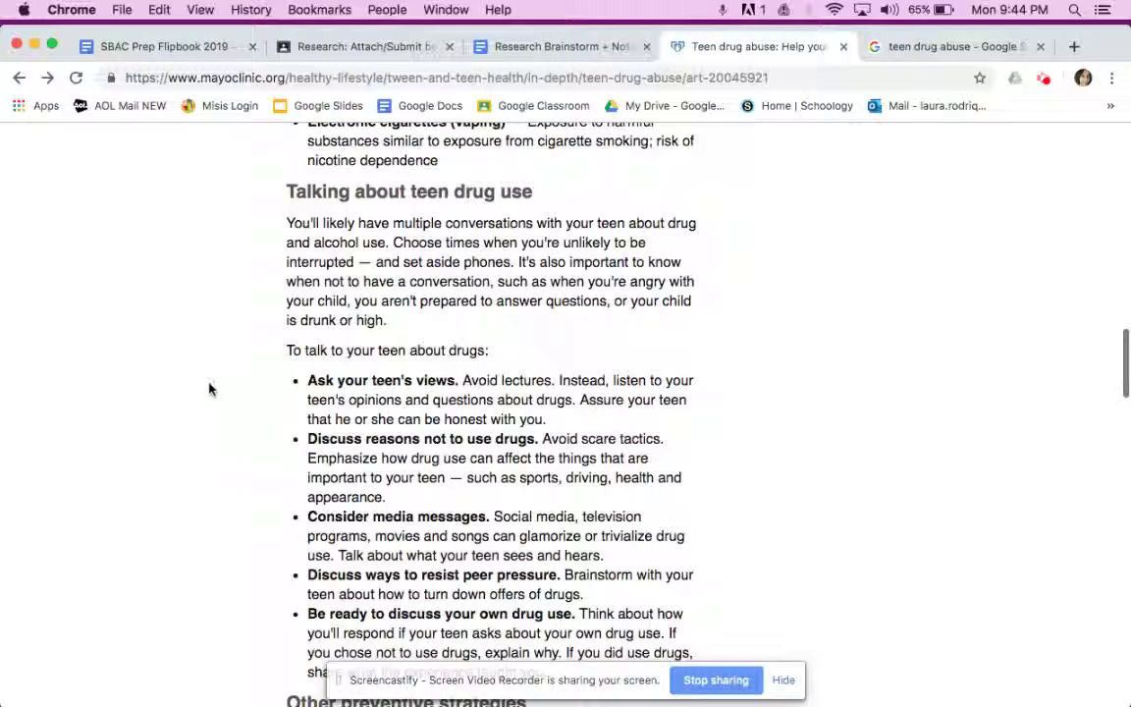
scroll(208, 388, "up", 5)
scroll(208, 388, "up", 10)
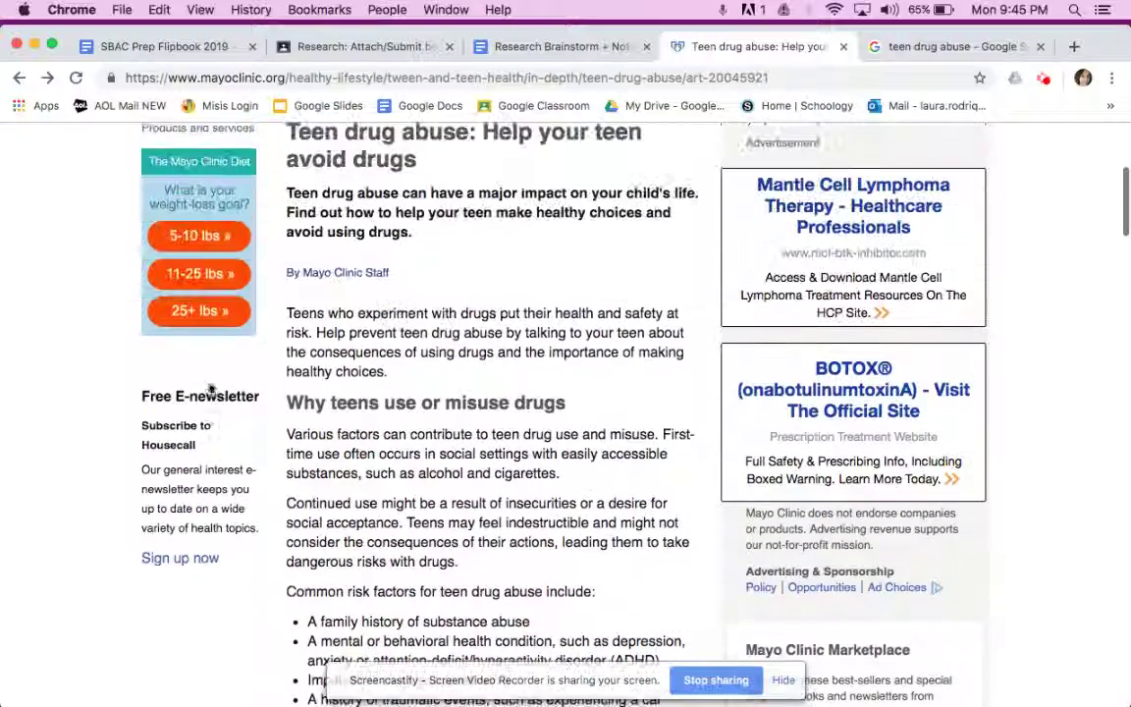
Copy the Mayo Clinic article's web address into the URL / LINK cell for source 1 in the Step 2 table.
scroll(208, 389, "up", 1)
left_click(490, 47)
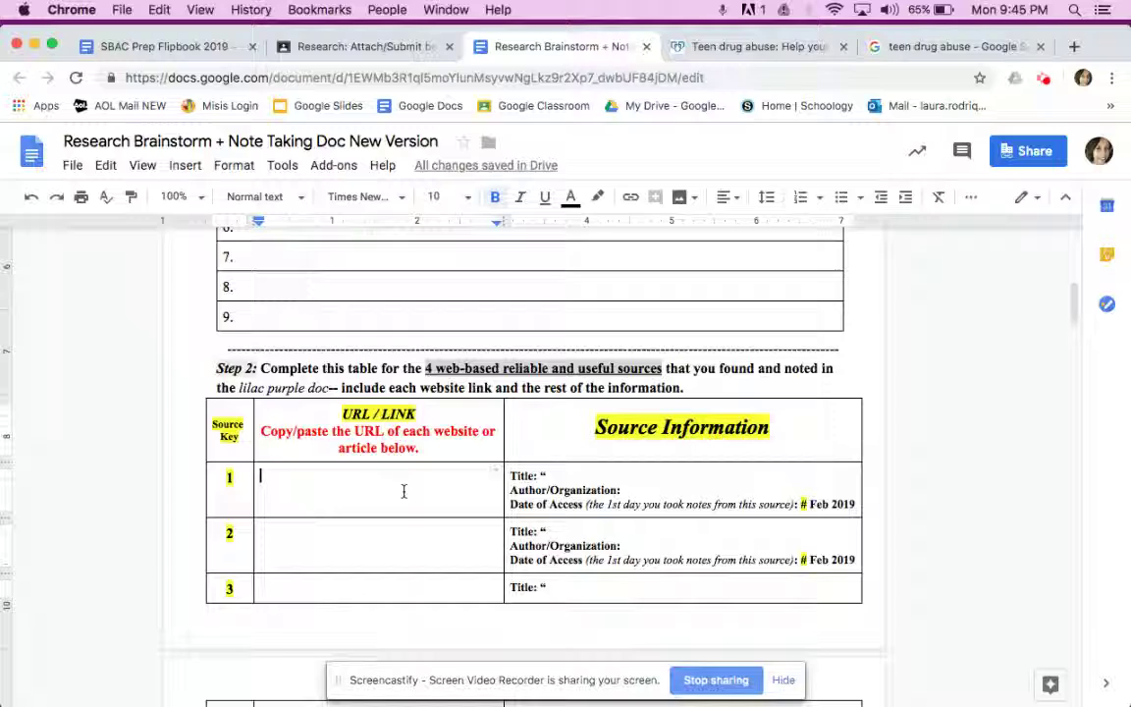
left_click(731, 46)
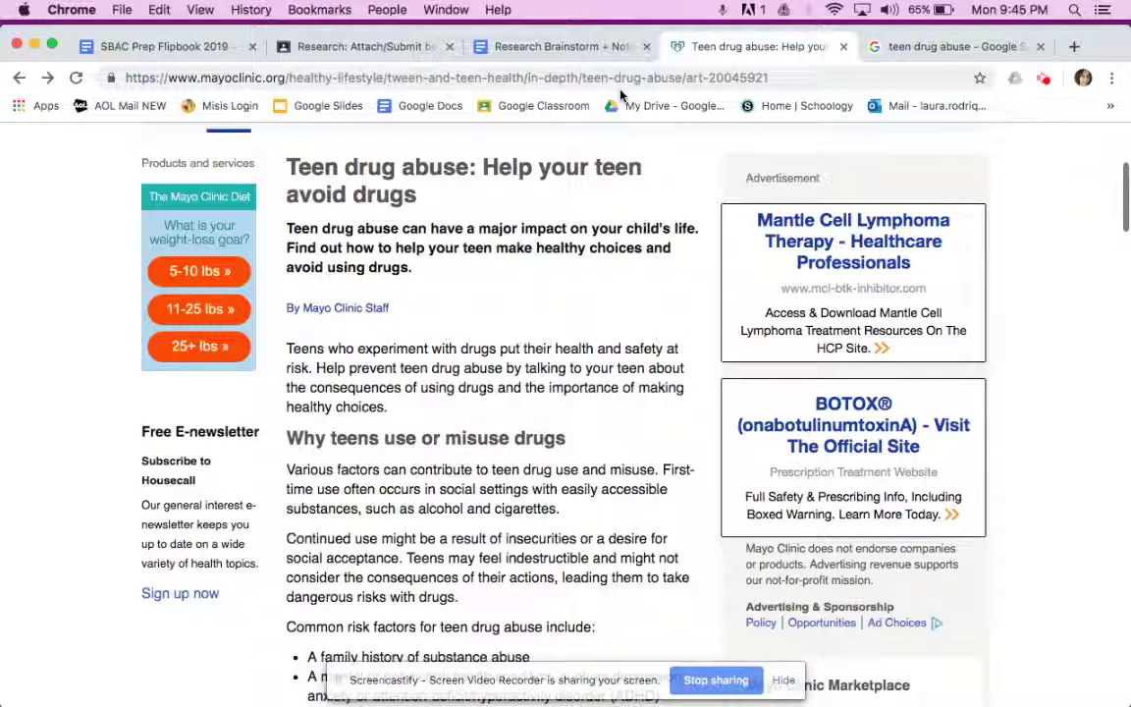
left_click(619, 84)
key("cmd+c")
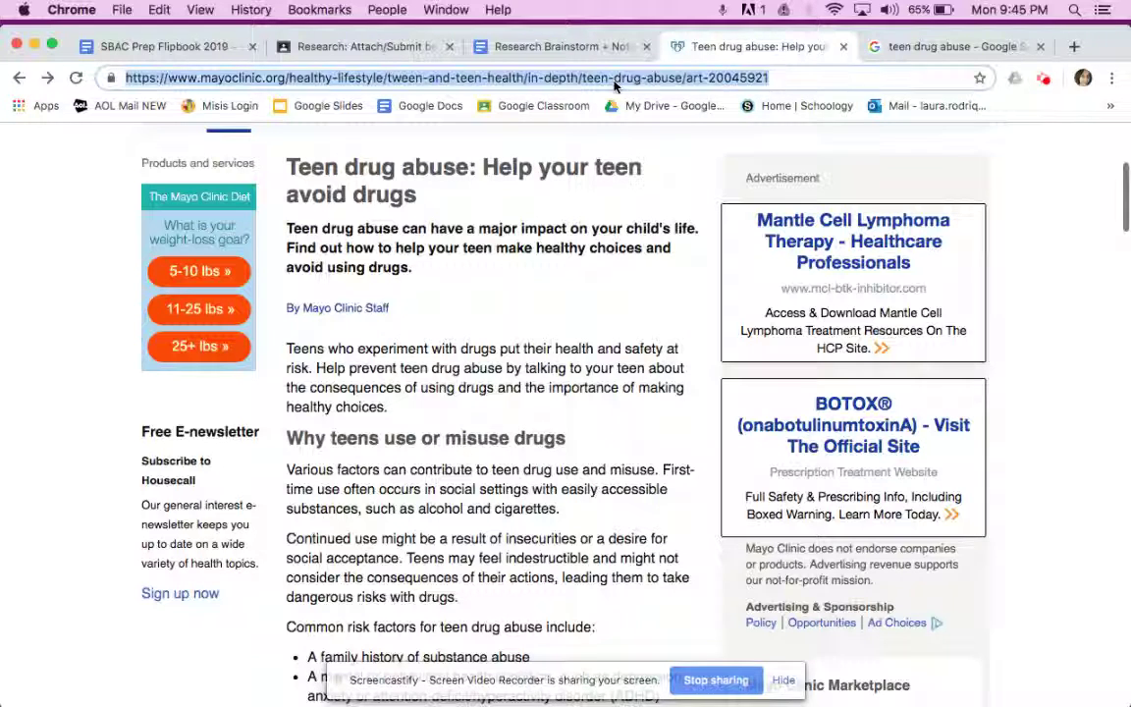
left_click(515, 51)
left_click(367, 476)
key("cmd+v")
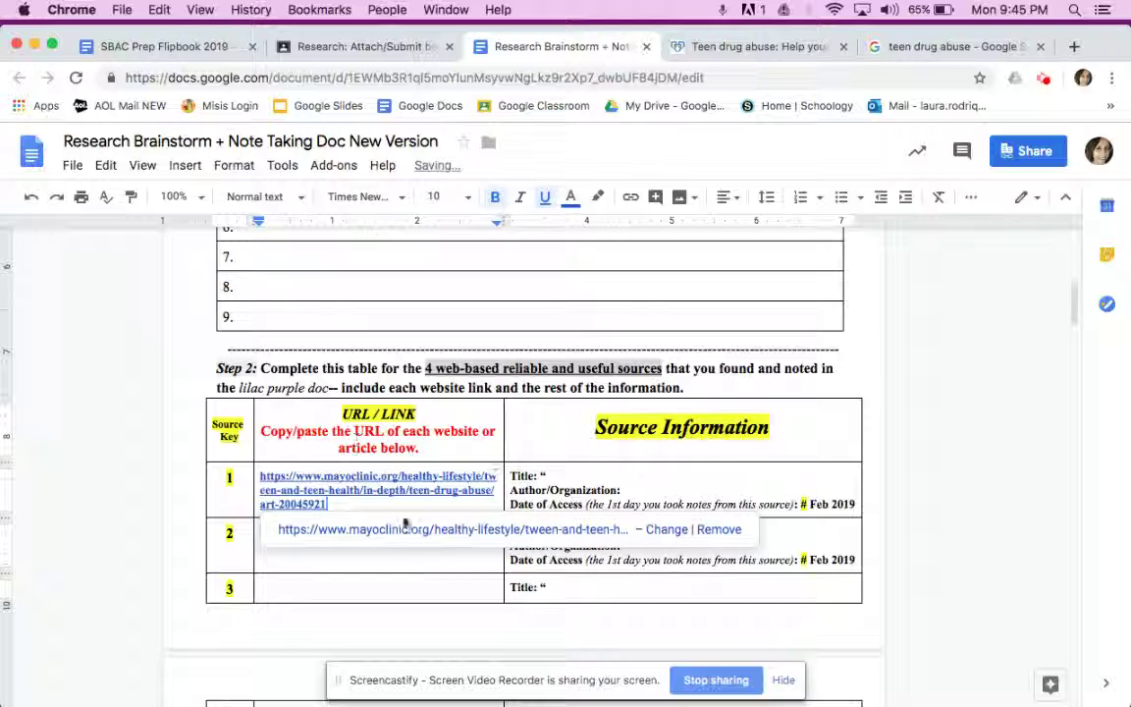
Fill in source 1's title as “Teen drug abuse help your teen avoid drugs”, following the Mayo Clinic article's heading.
left_click(579, 478)
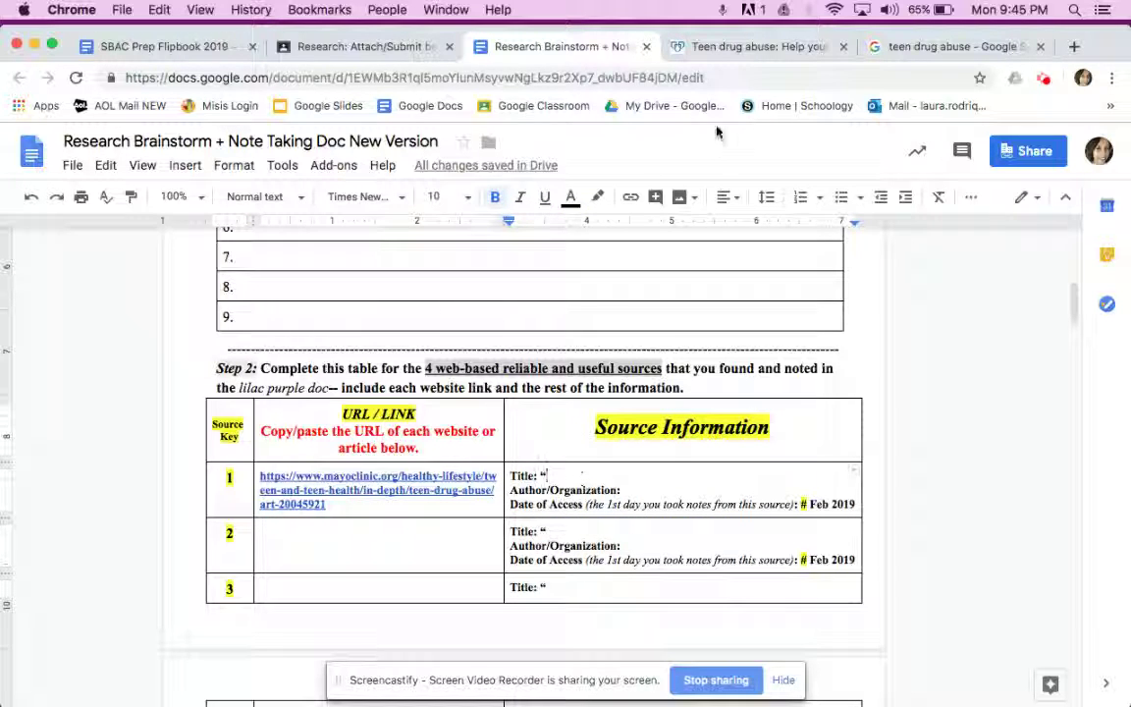
left_click(692, 46)
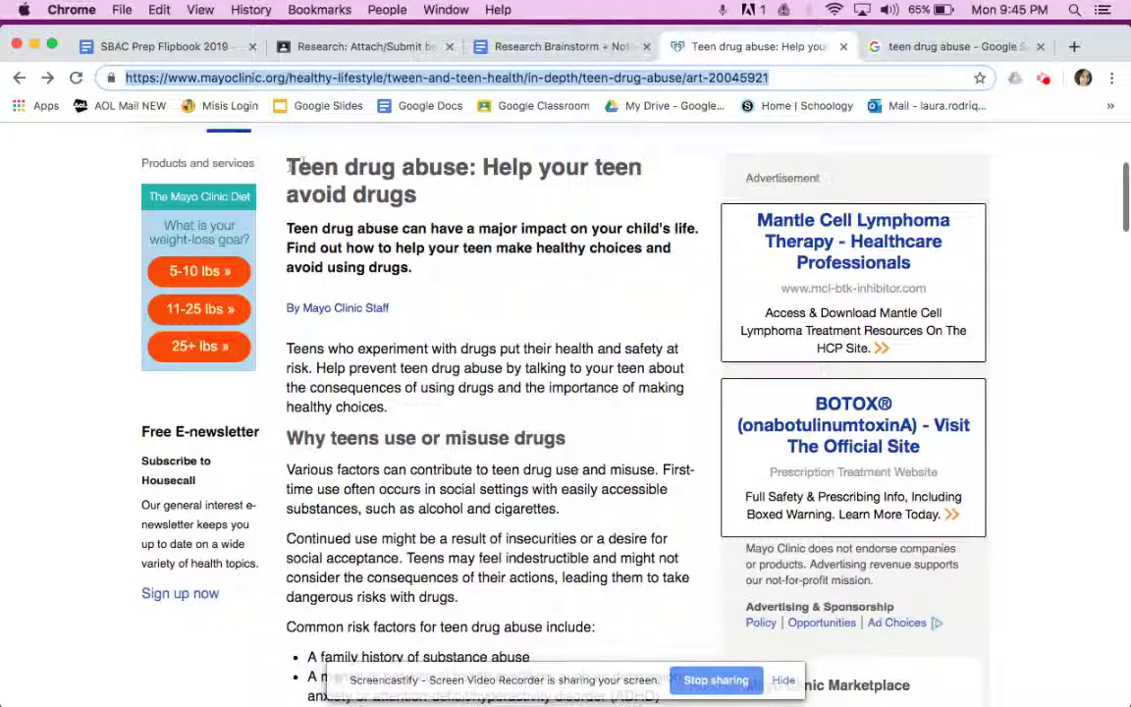
left_click_drag(290, 167, 454, 202)
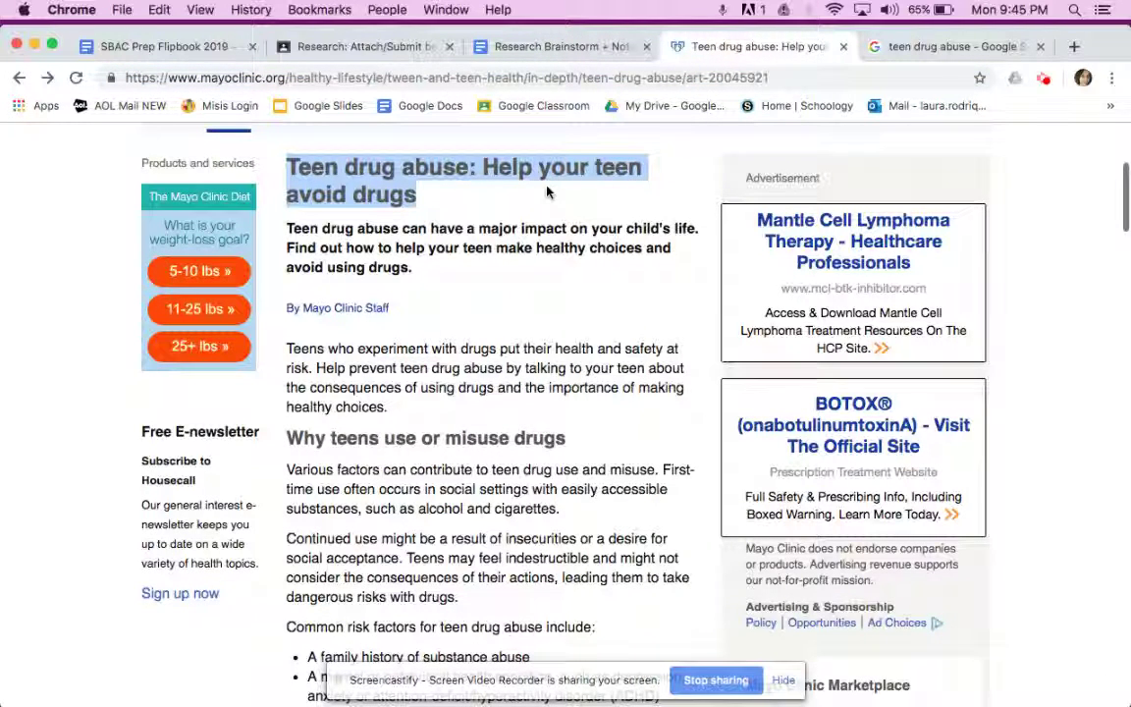
left_click(535, 52)
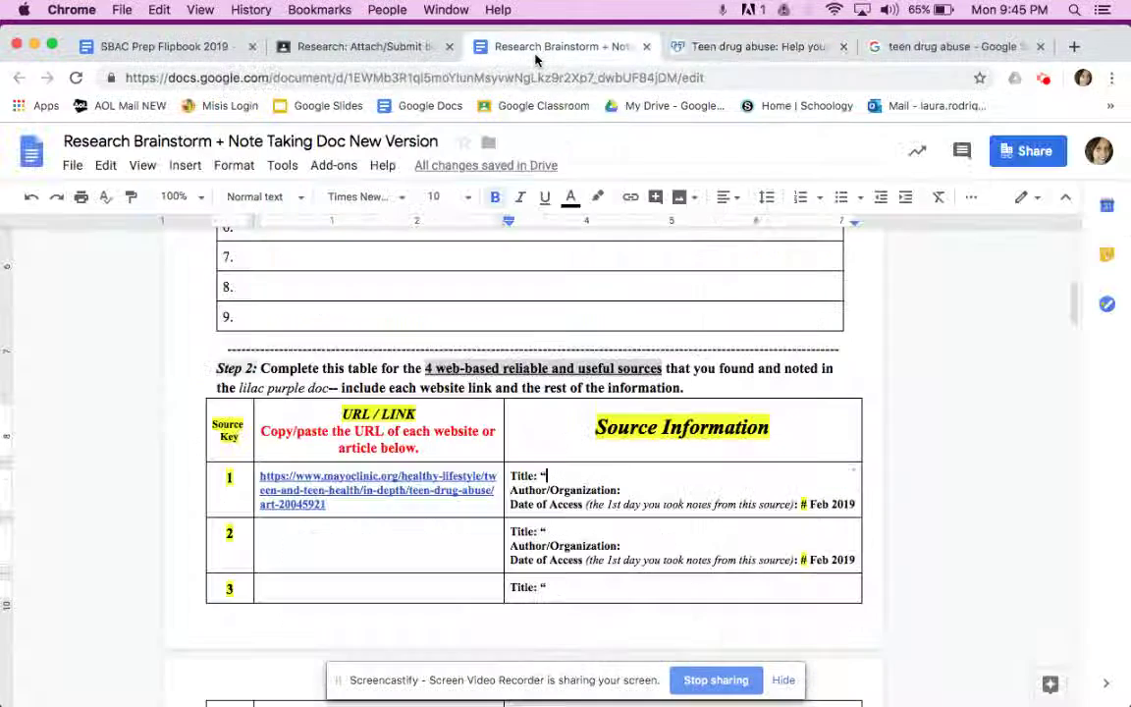
type("Teen drug abuse help ")
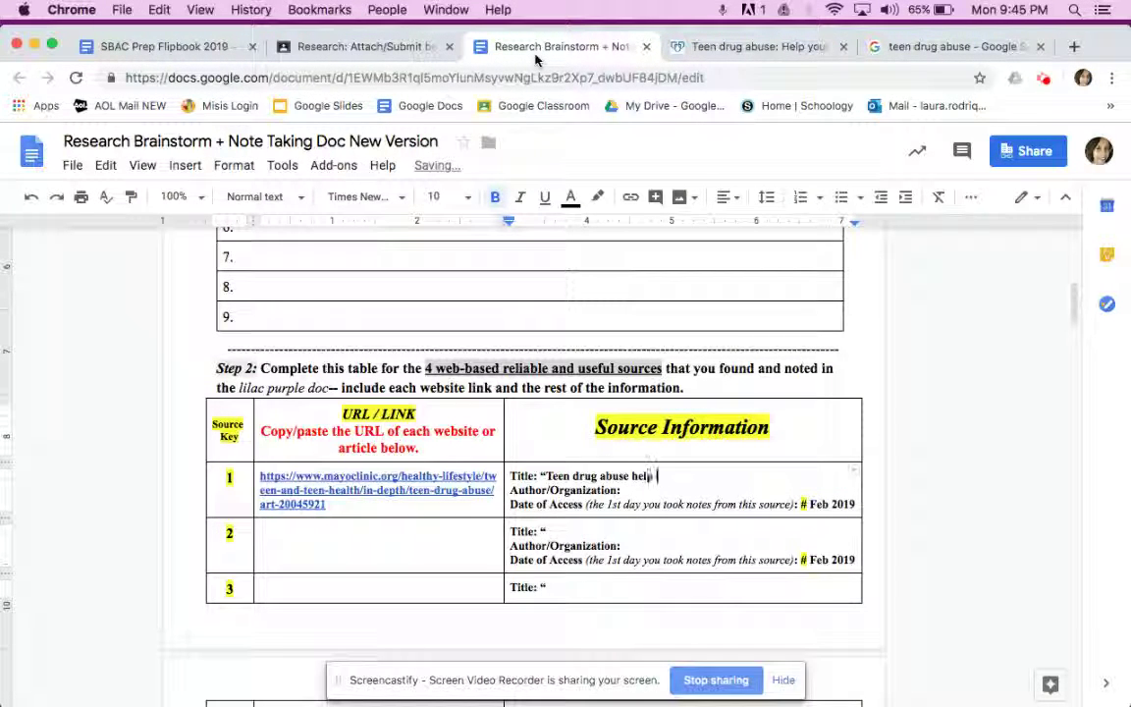
type("your teen ")
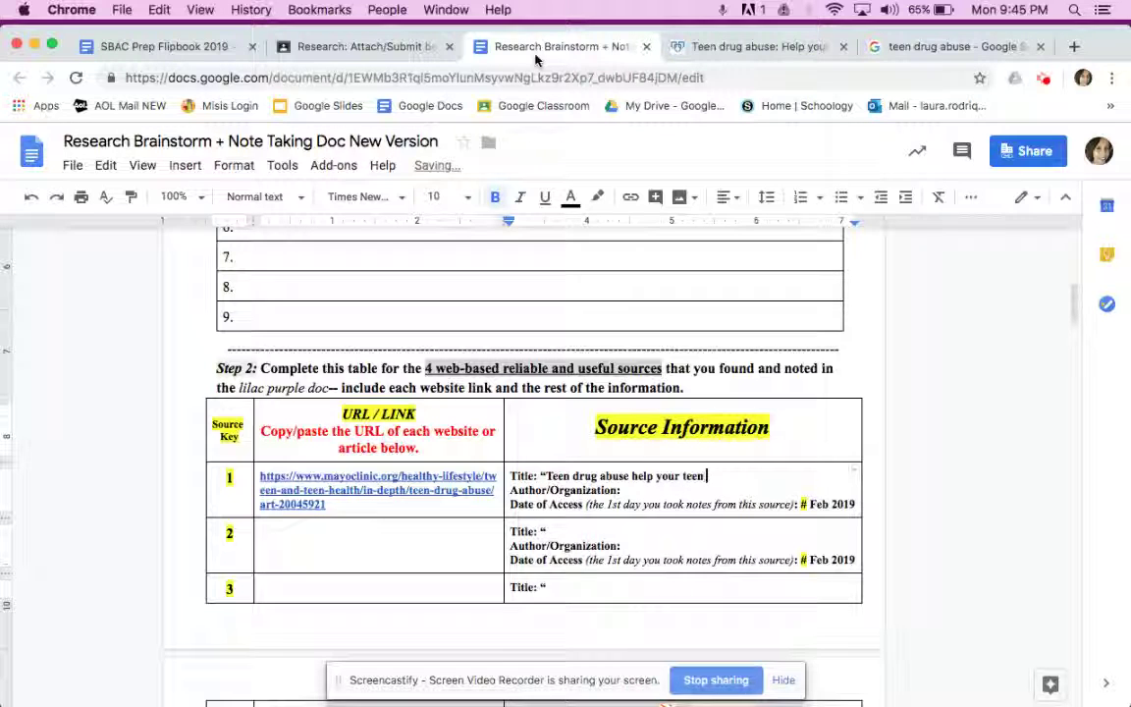
type("avoid drugs”")
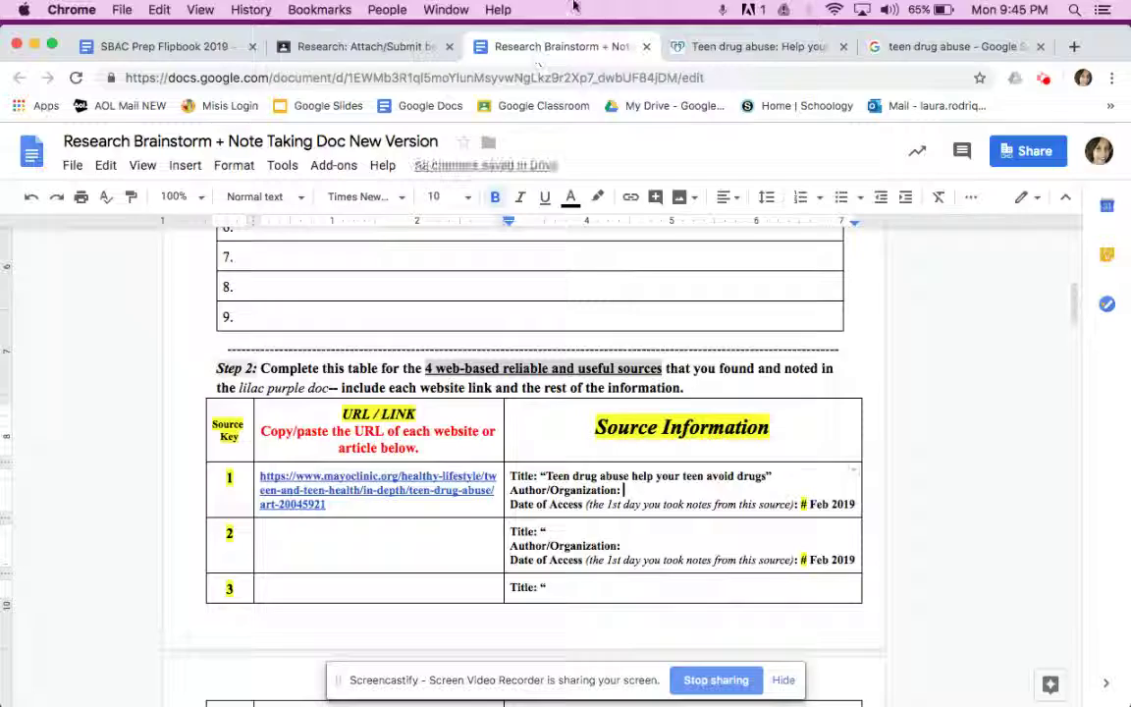
Check the article page for its publisher and enter Mayo Clinic as source 1's Author/Organization.
left_click(751, 46)
scroll(211, 251, "up", 5)
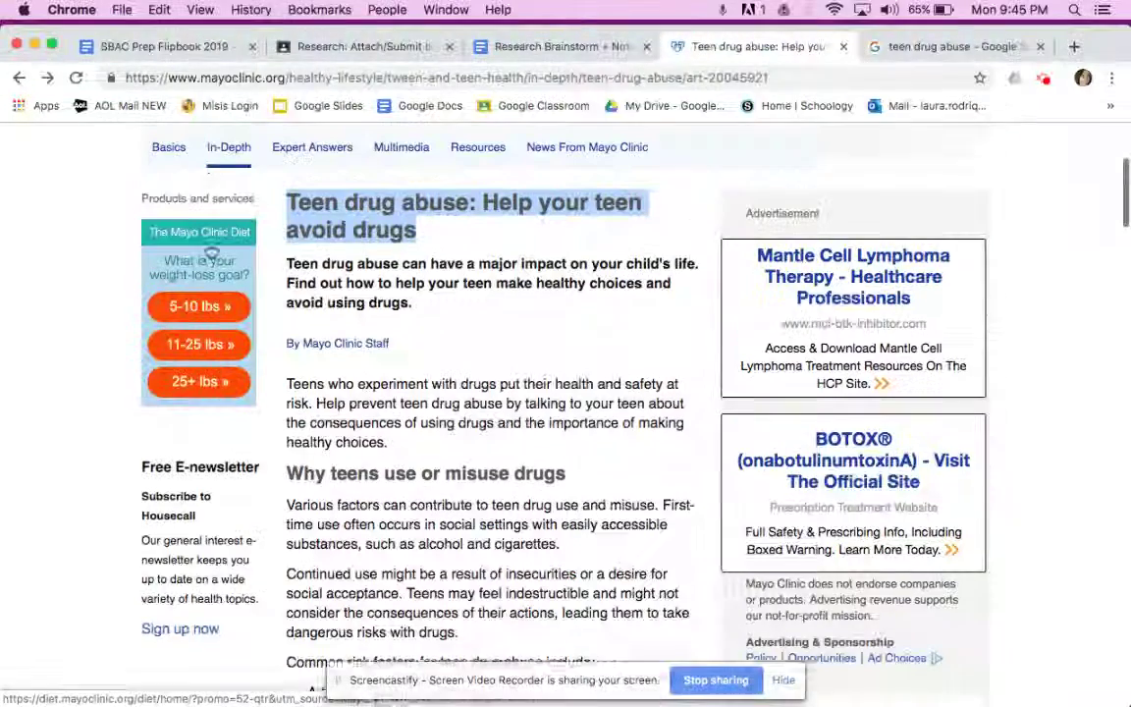
mouse_move(209, 254)
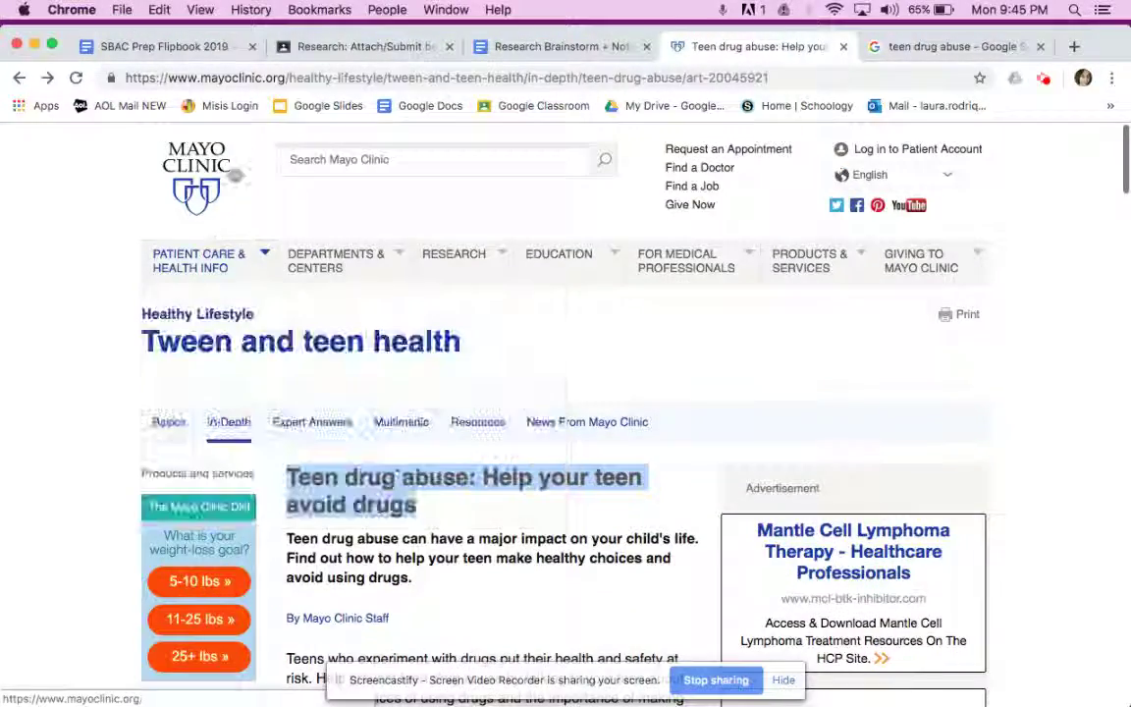
left_click(575, 46)
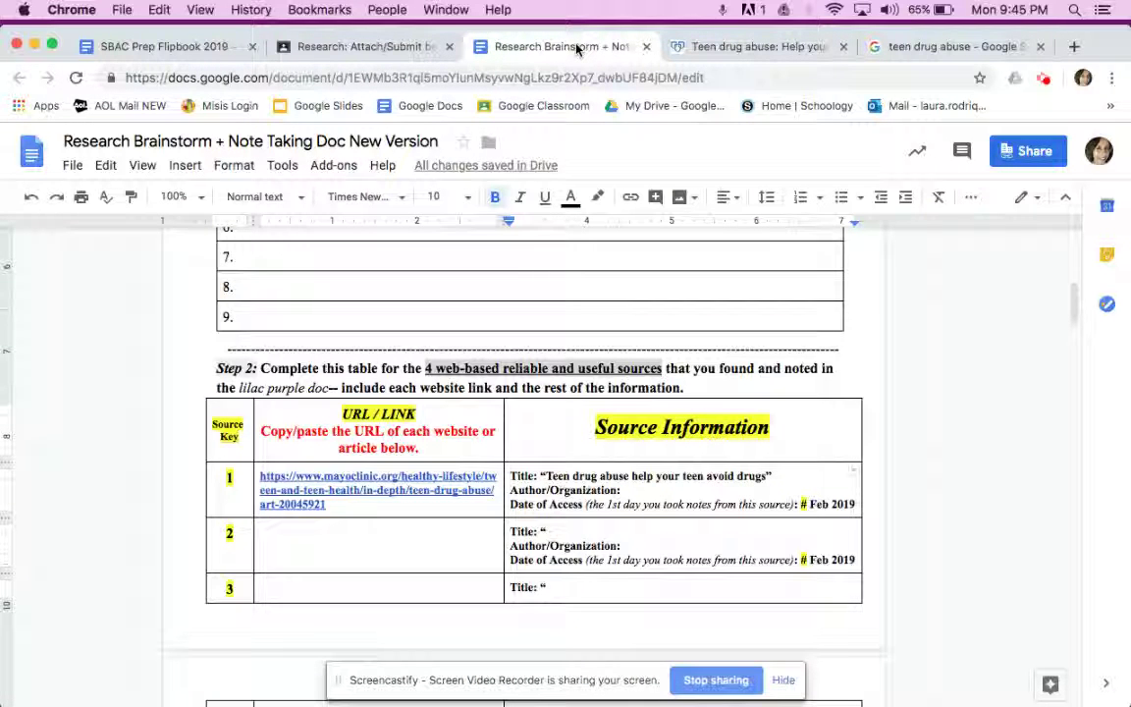
type("Mayo")
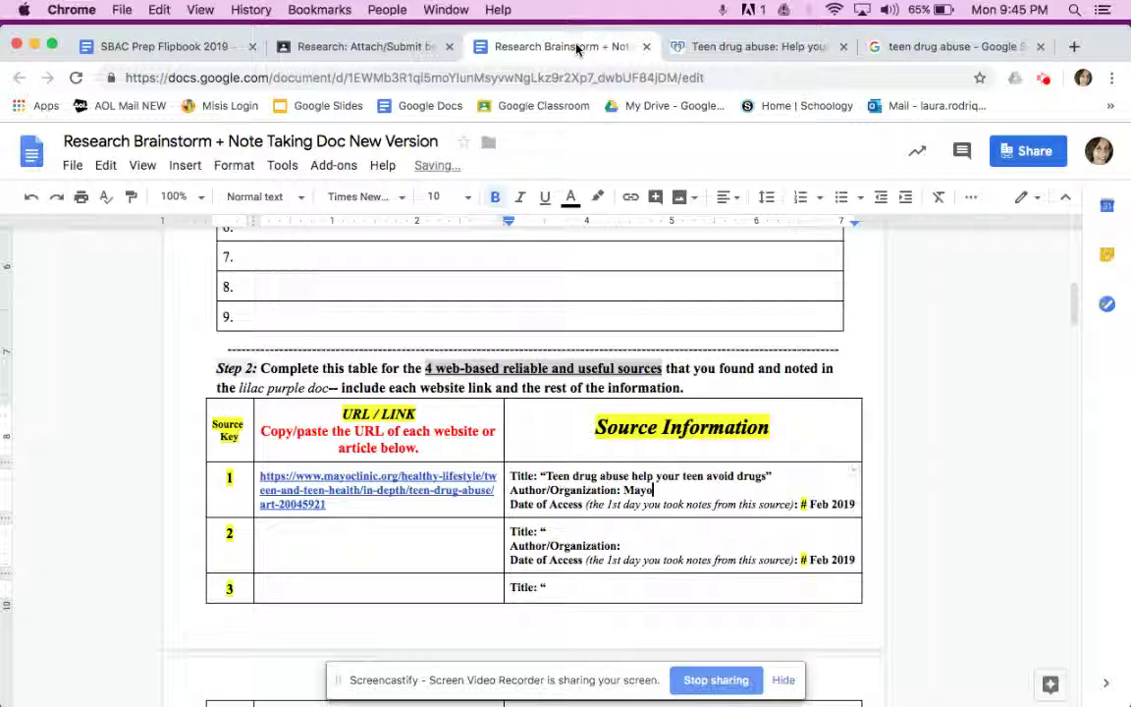
type(" Cl")
Enter source key 1 in the first two rows of the Body Paragraph 1 "General Information" table.
left_click(225, 477)
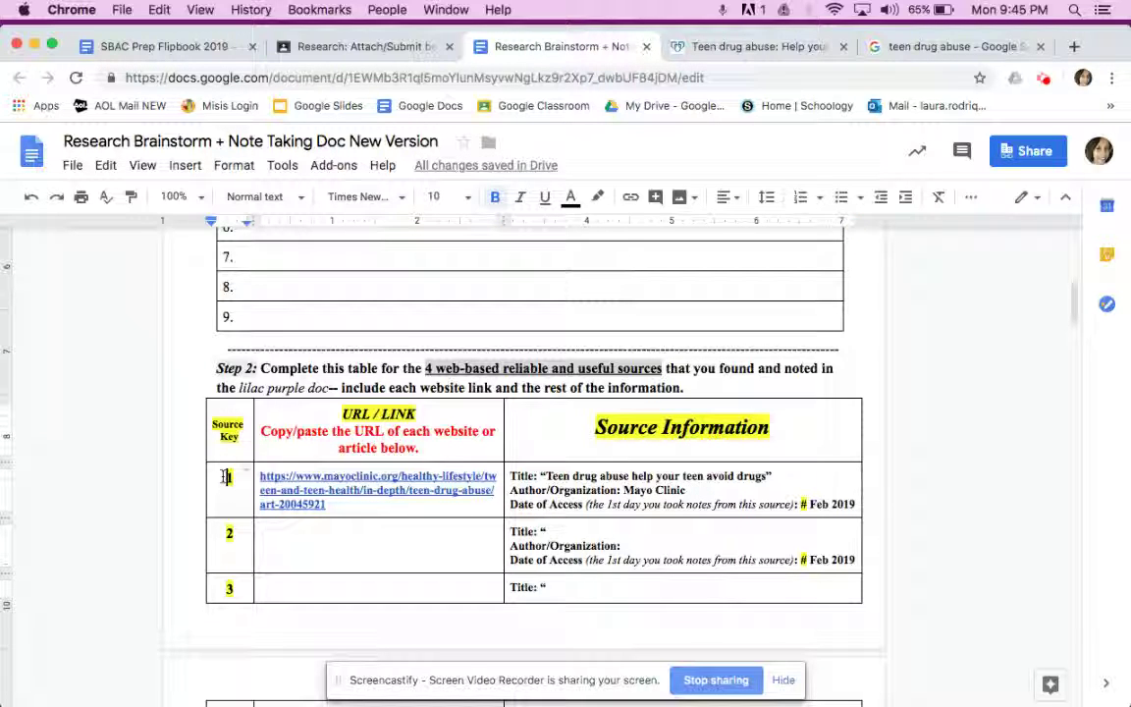
left_click_drag(225, 477, 238, 490)
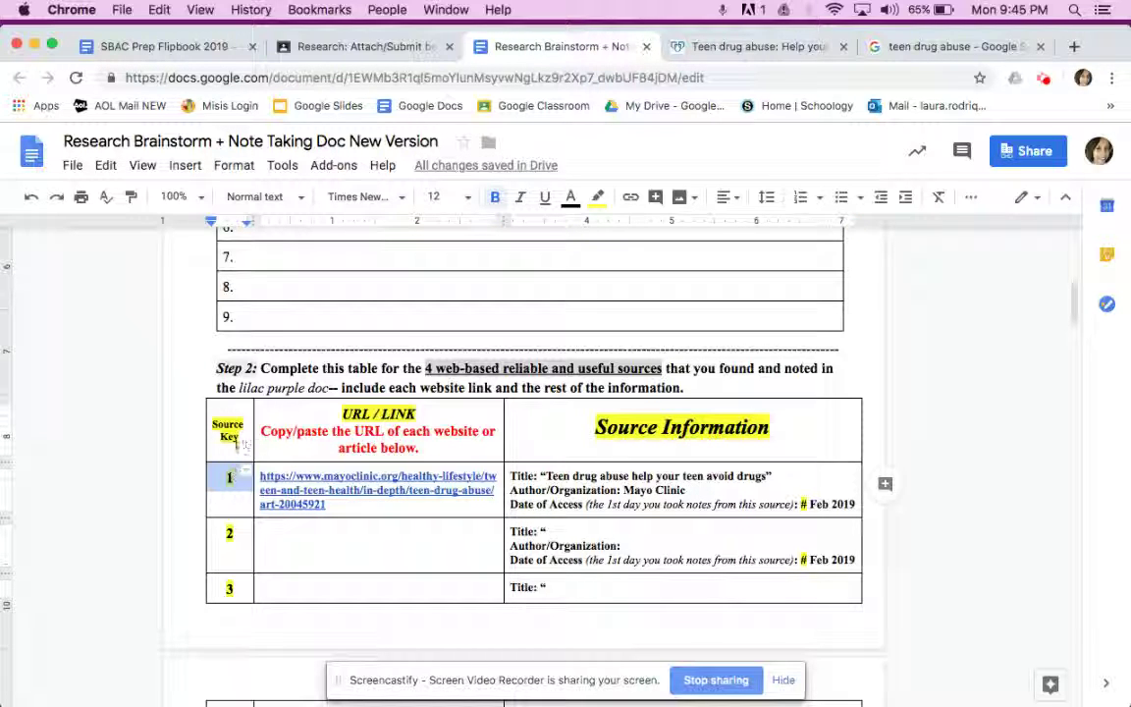
left_click(260, 481)
left_click_drag(1073, 305, 1082, 383)
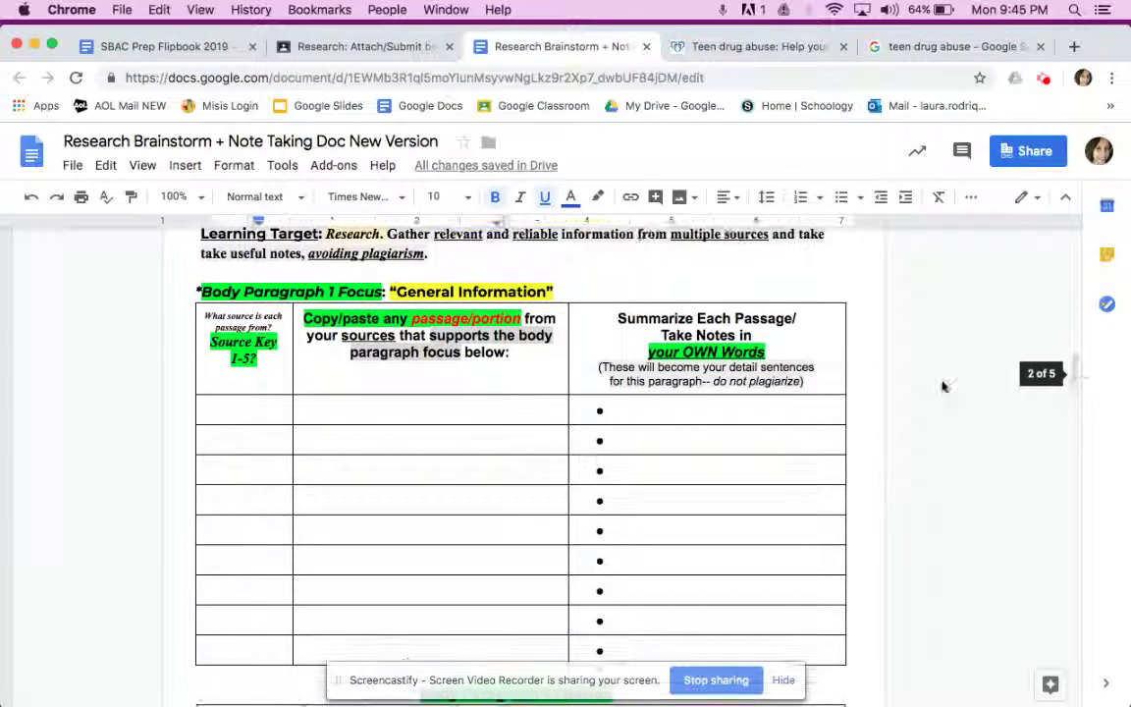
left_click(268, 405)
type("1")
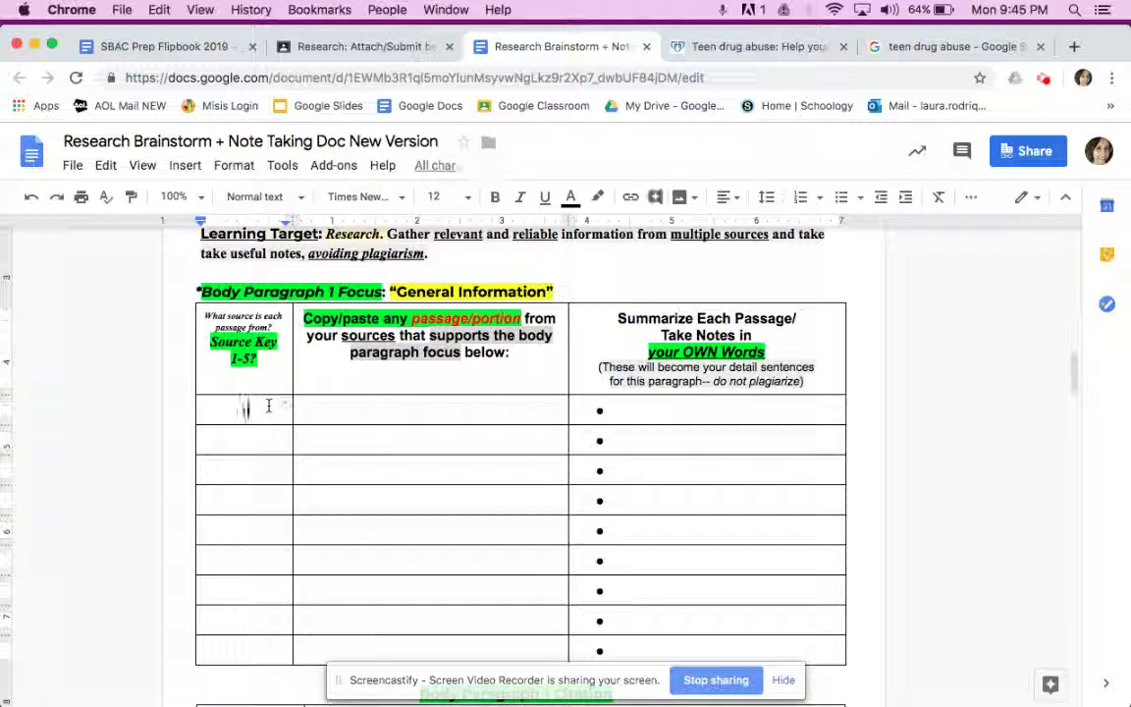
left_click(373, 405)
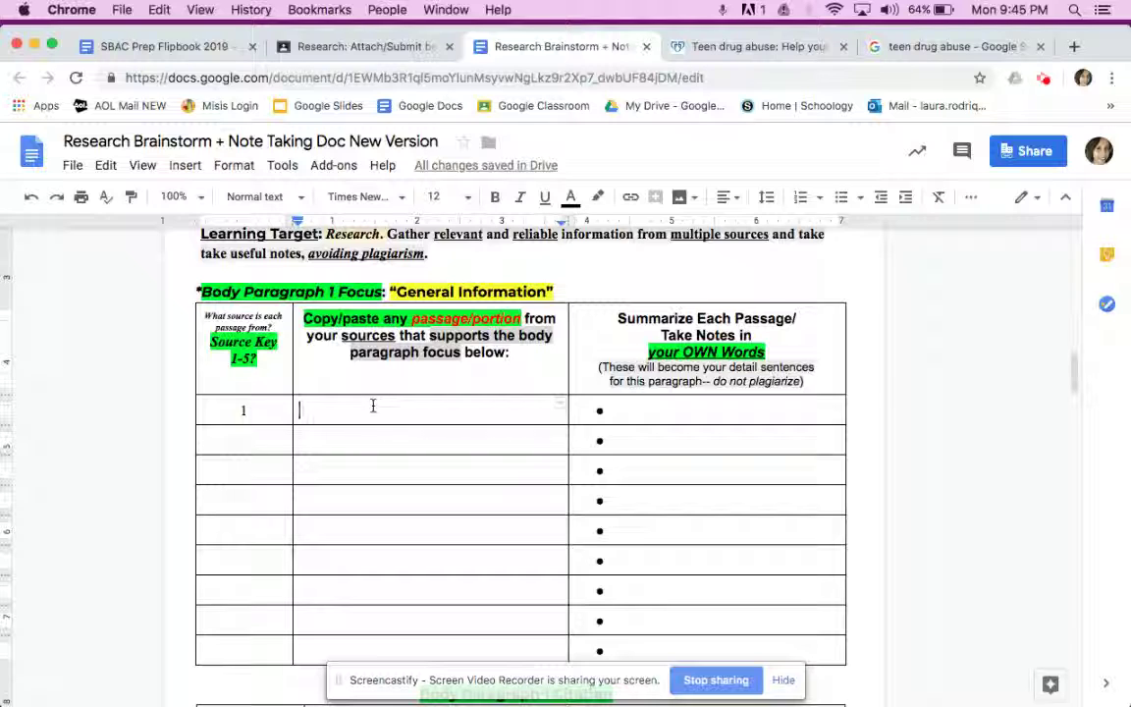
left_click(265, 439)
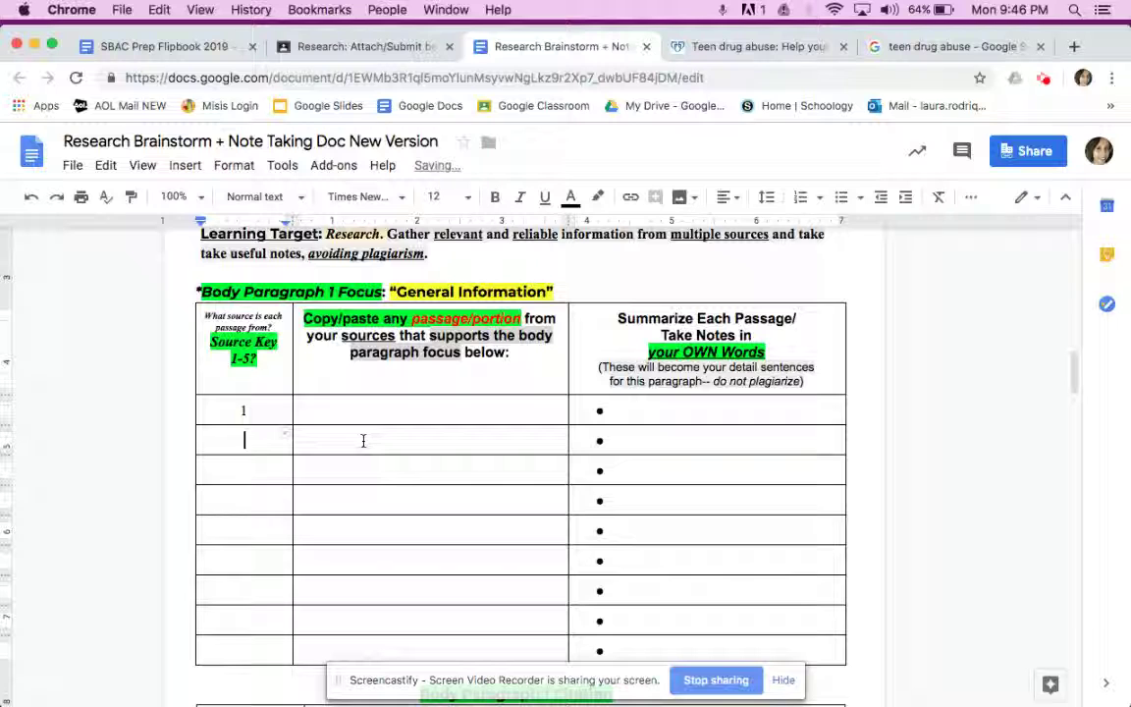
type("1")
left_click(411, 416)
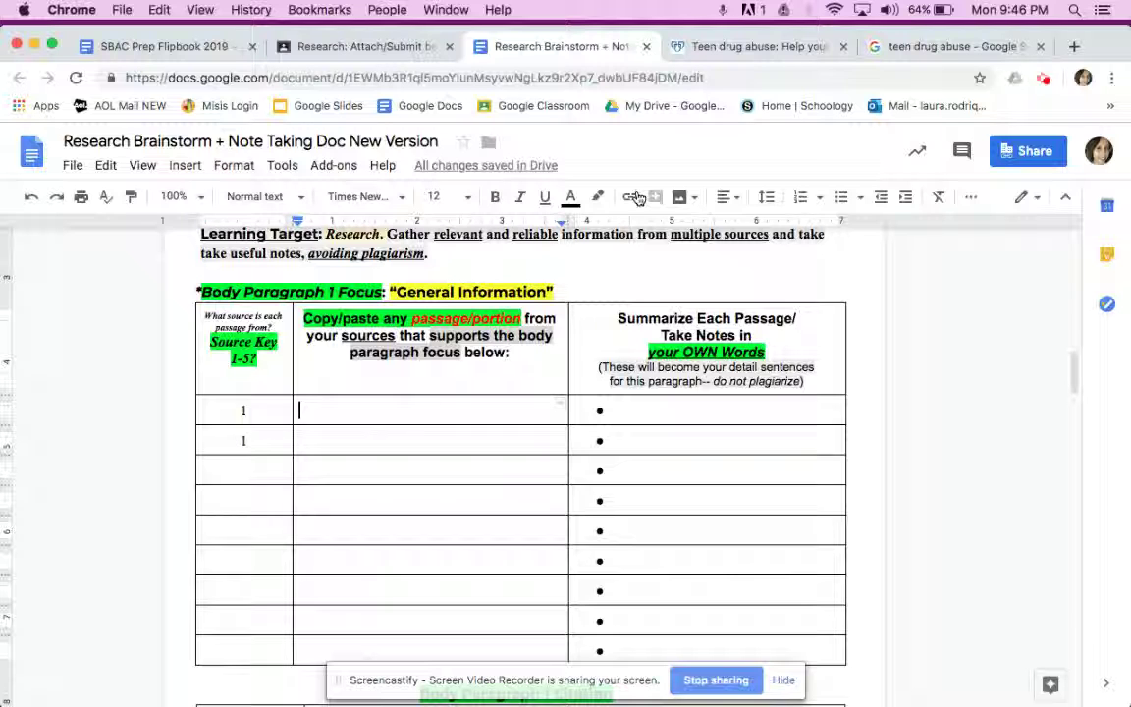
Copy the two paragraphs under "Why teens use or misuse drugs" in the Mayo Clinic article.
left_click(736, 47)
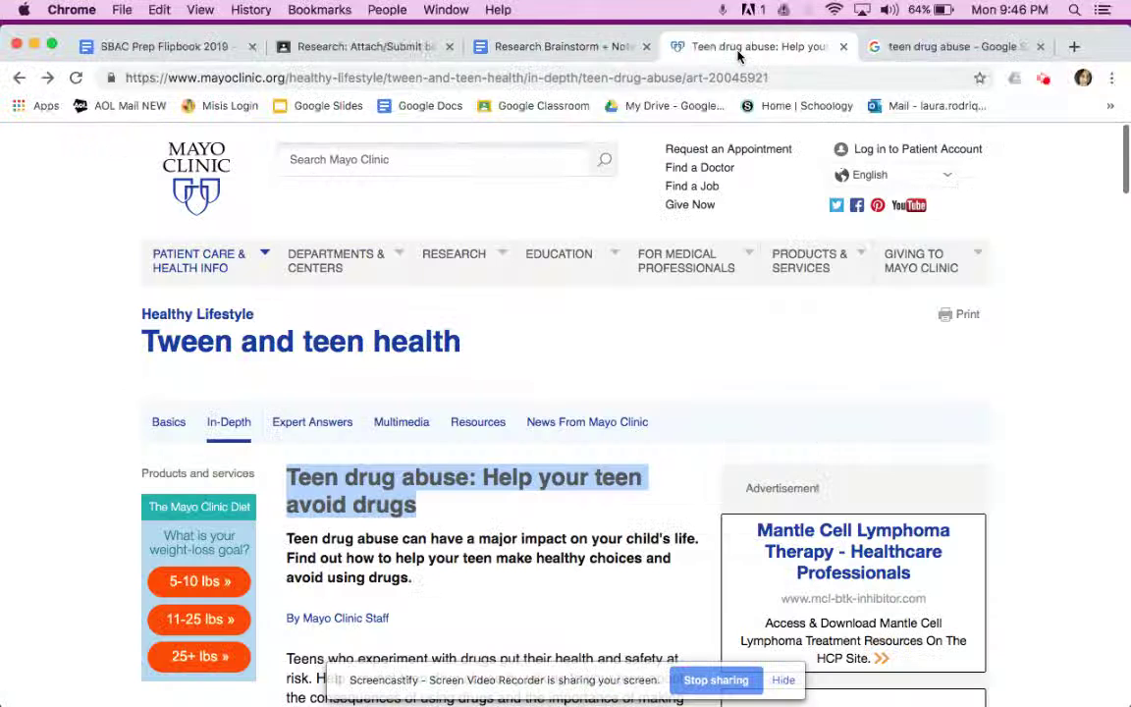
scroll(672, 393, "down", 5)
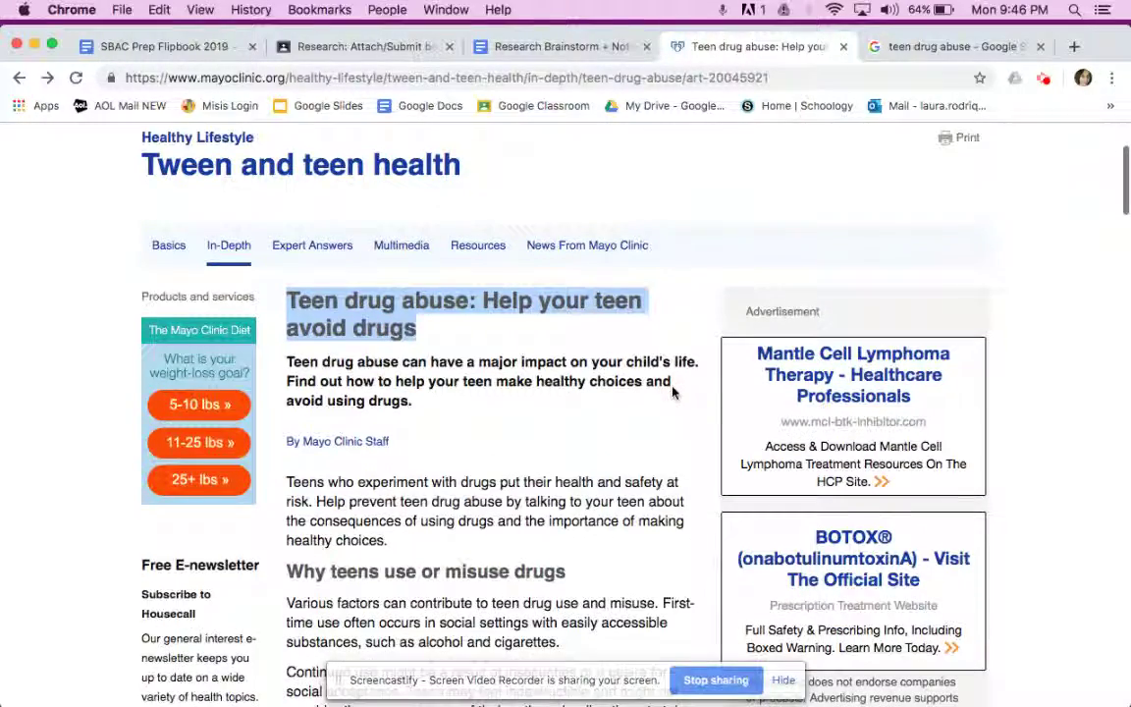
scroll(672, 393, "down", 3)
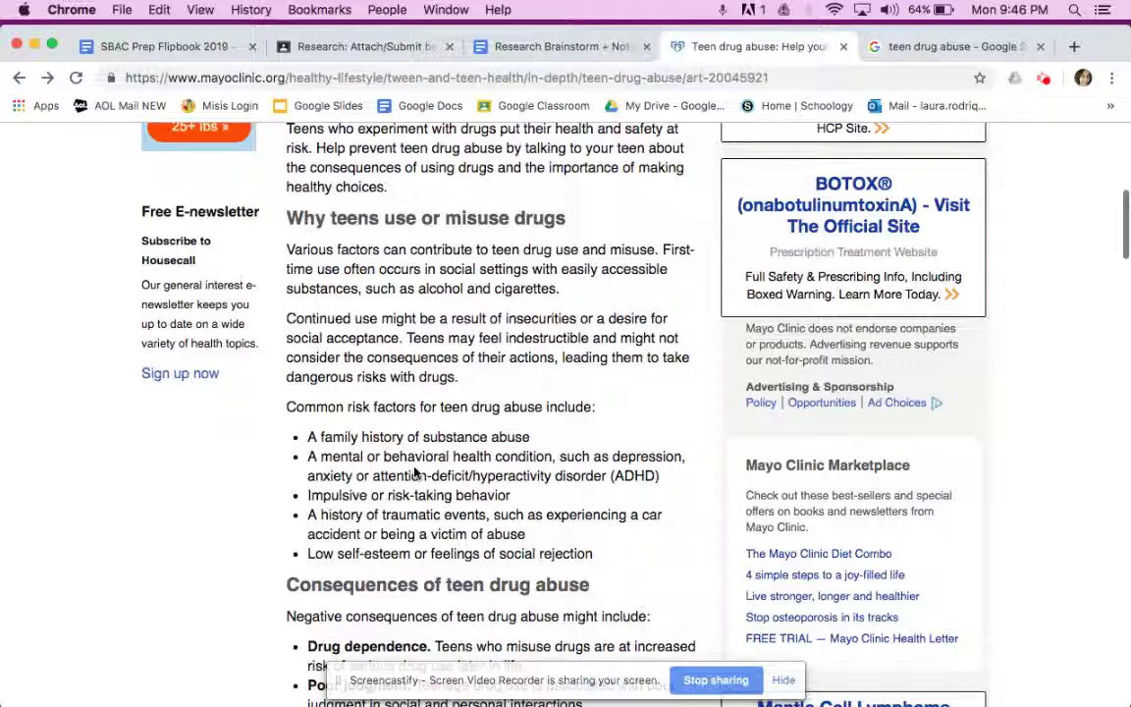
left_click_drag(288, 251, 469, 381)
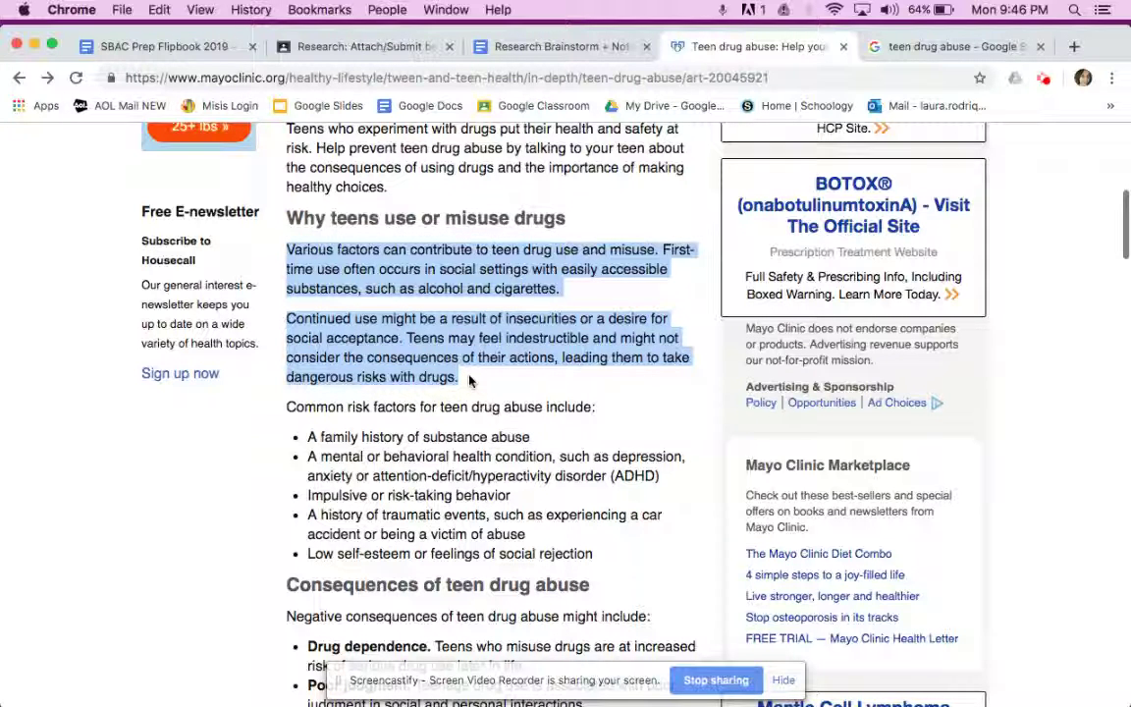
key("super+c")
In the first row of the Body Paragraph 2 table, enter source key 1 and paste the copied passage.
left_click(567, 46)
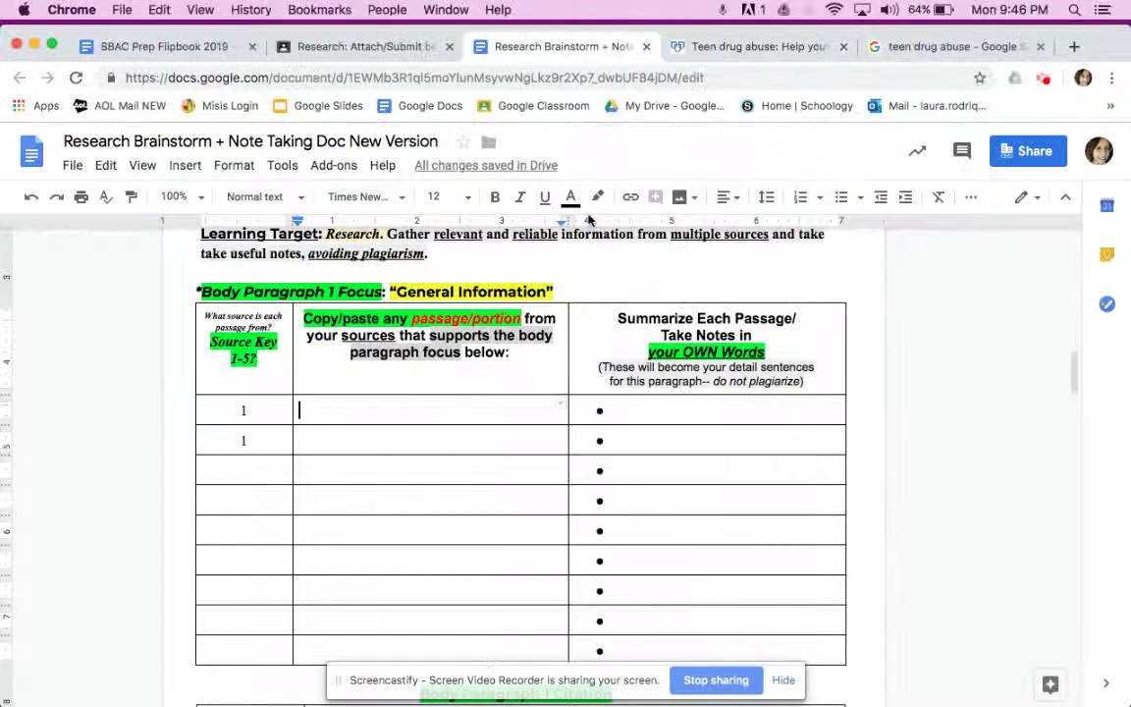
left_click_drag(1073, 371, 1074, 449)
left_click(280, 420)
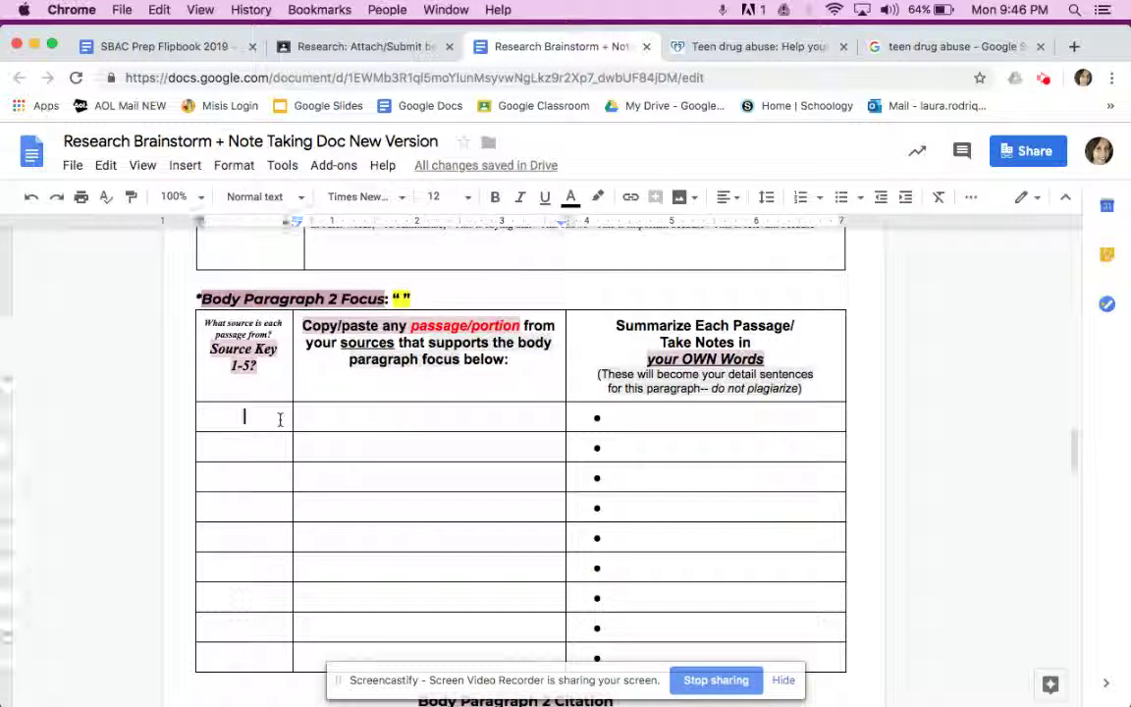
type("1")
left_click(367, 413)
key("cmd+v")
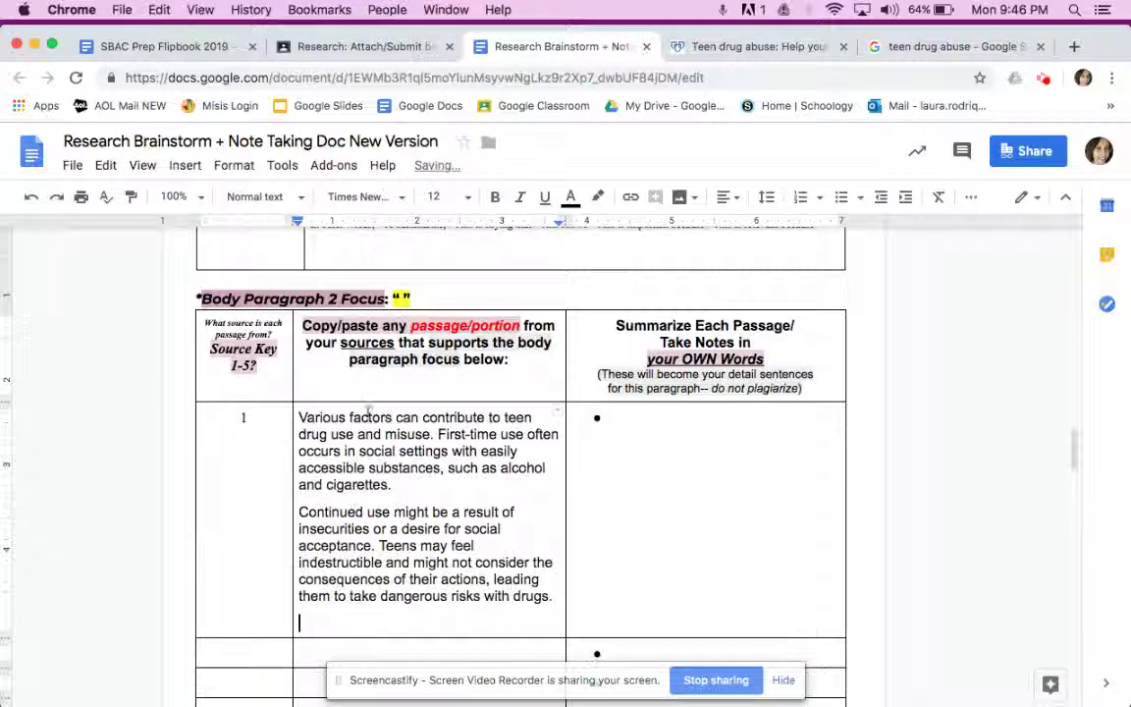
Set the Body Paragraph 2 Focus to "Risk Factors/causes (reasons why)" between the existing quotation marks.
left_click(400, 299)
type("Risk Facr")
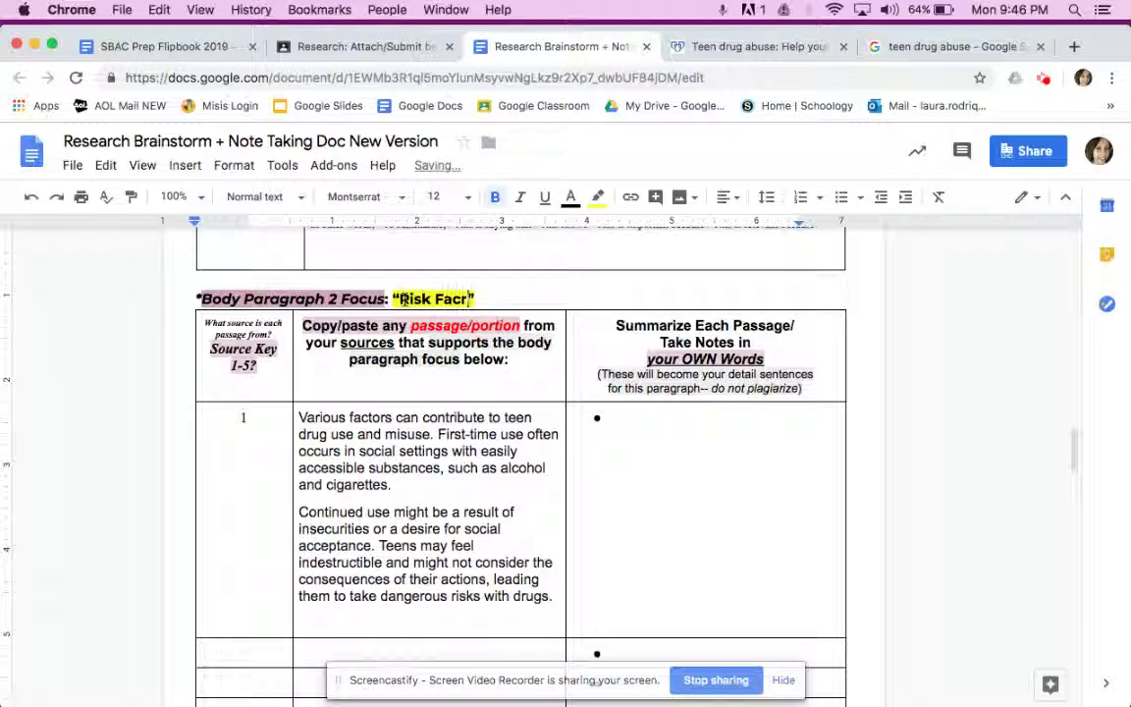
type("ors/causes")
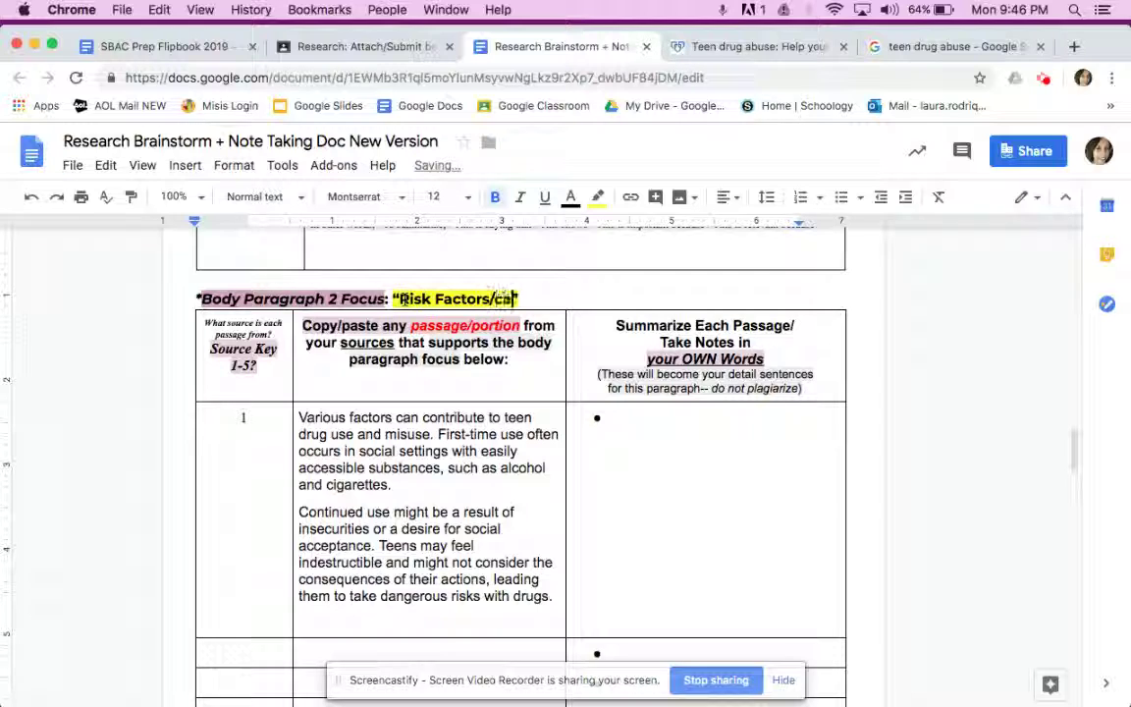
type(" (reas")
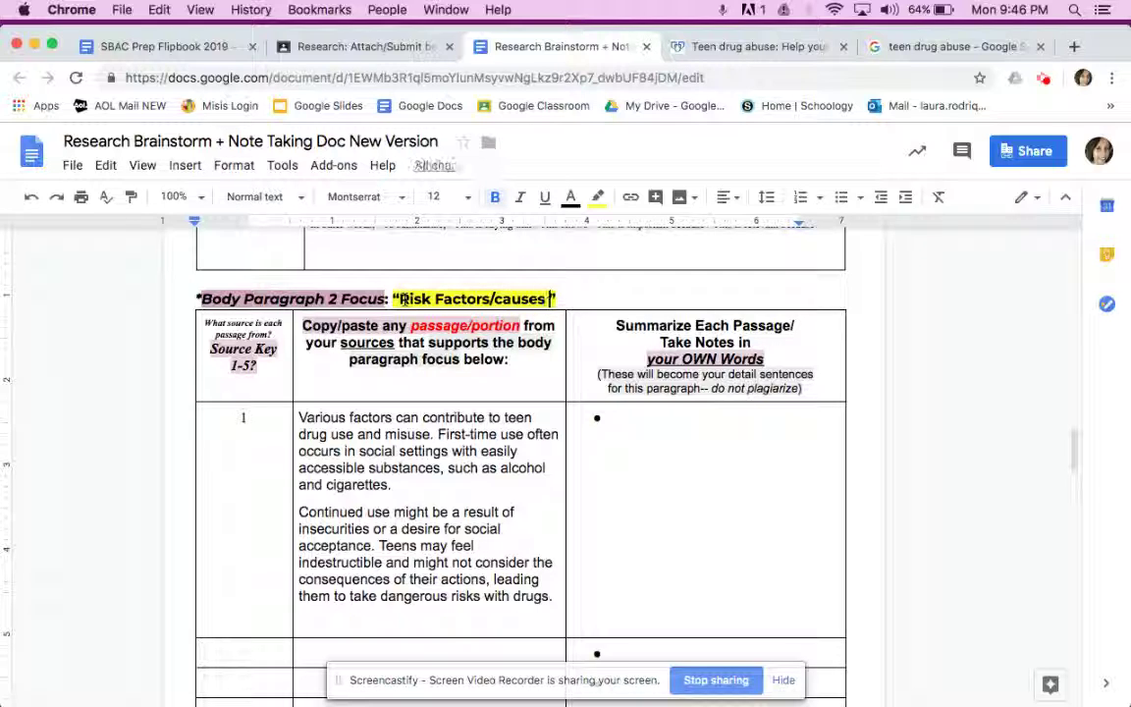
type("ons why")
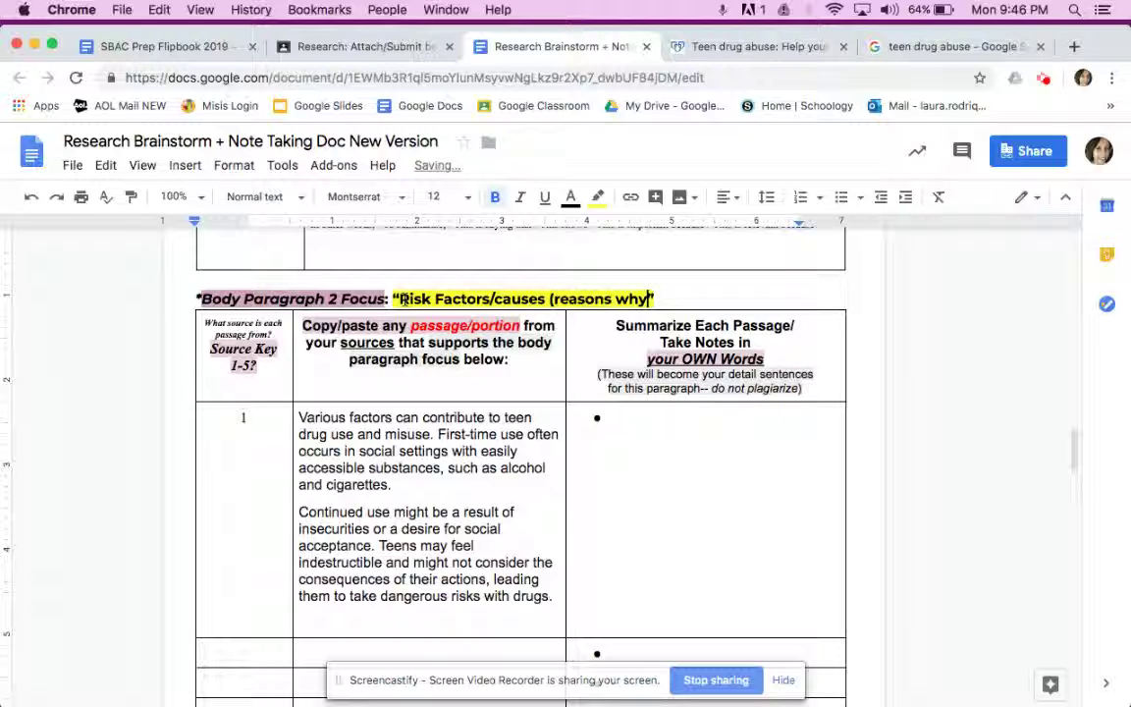
type(")")
In the first summary cell of the Body Paragraph 2 table, write "There are a multitude of reasons why teenagers abuse drugs, including….".
left_click(330, 484)
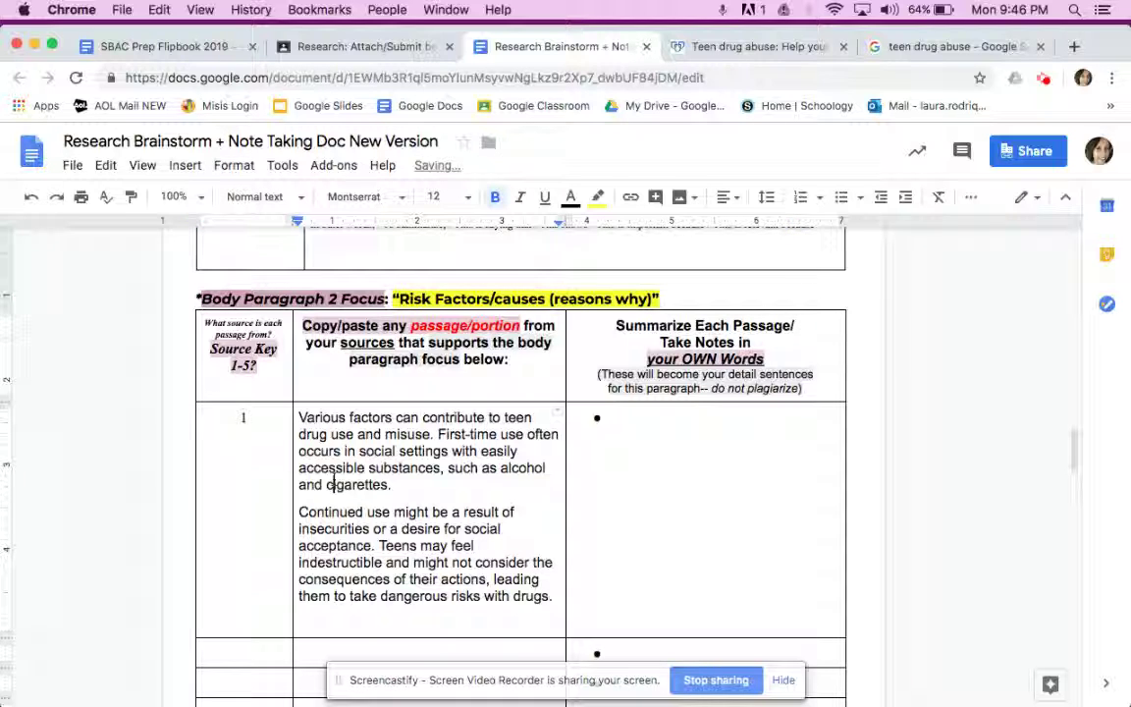
left_click_drag(1073, 449, 1073, 456)
left_click(649, 299)
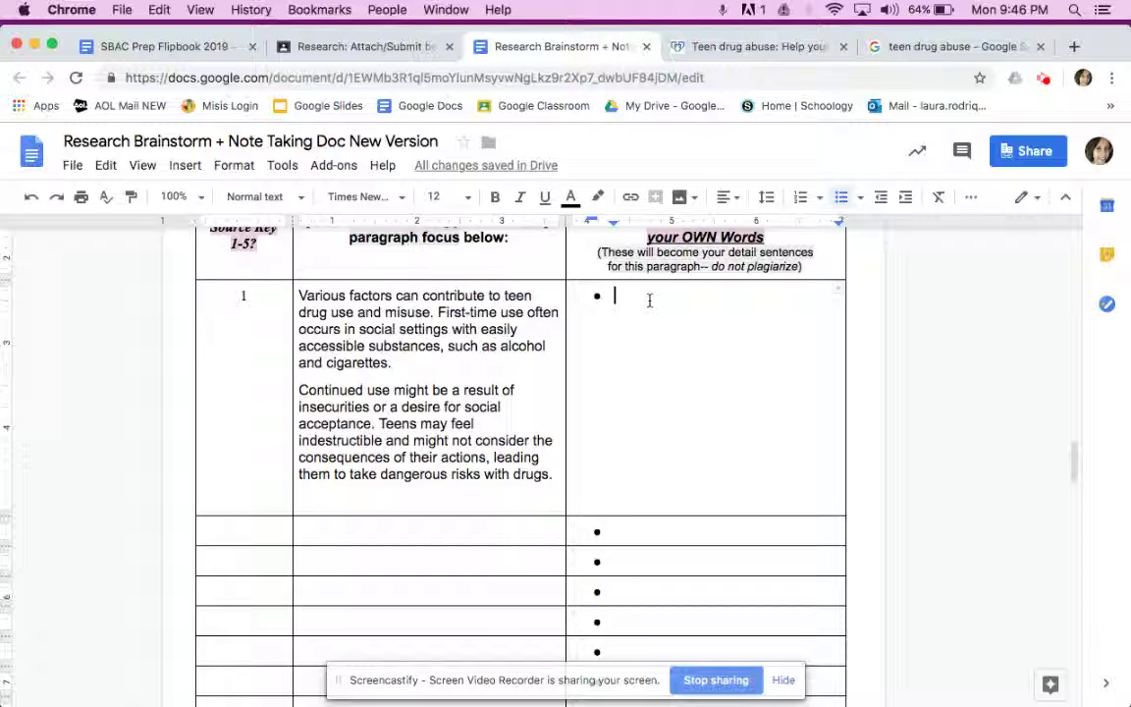
type("There")
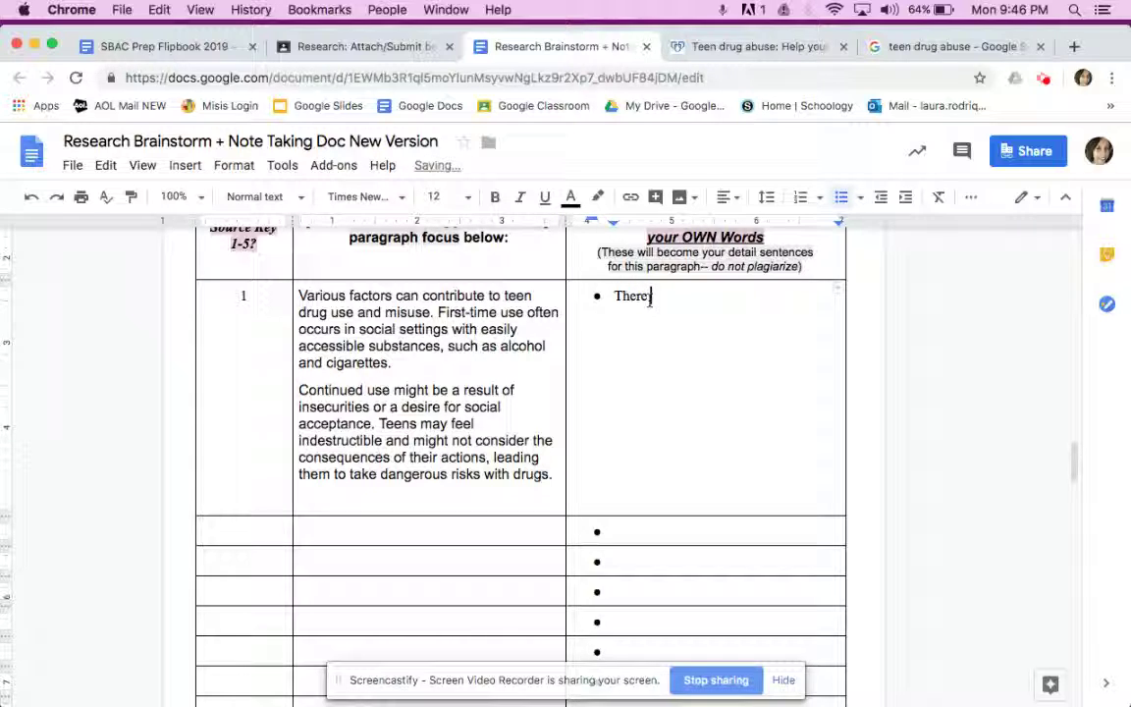
type(" are a mut")
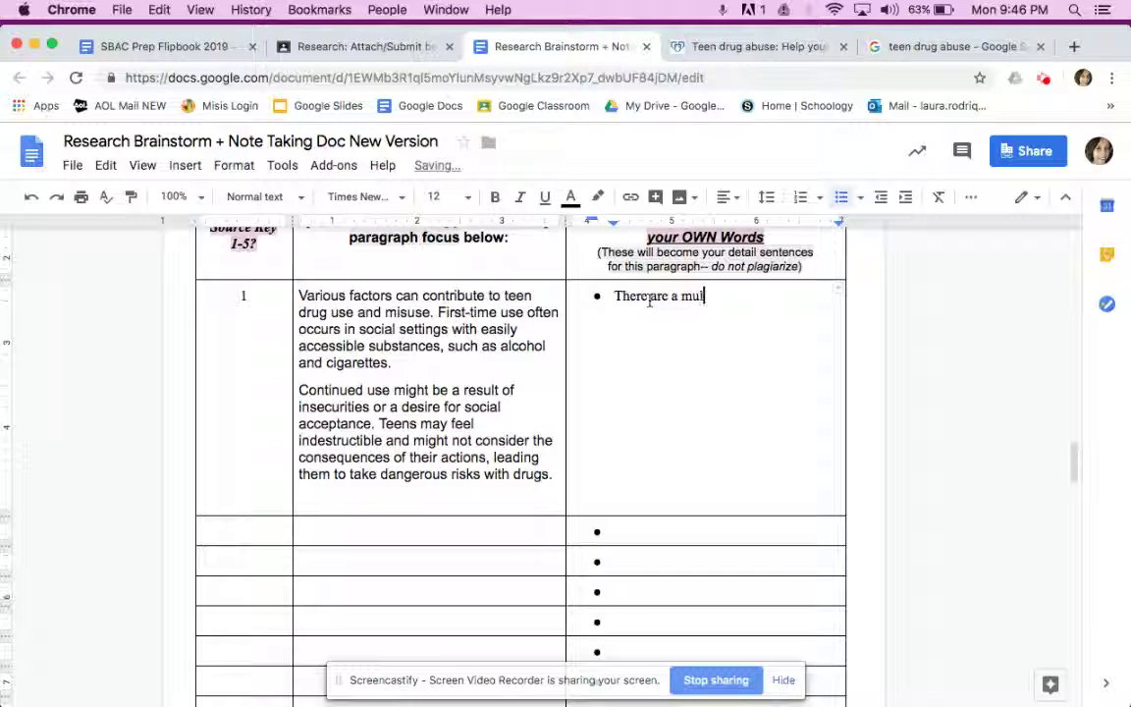
type("titude of reasons ")
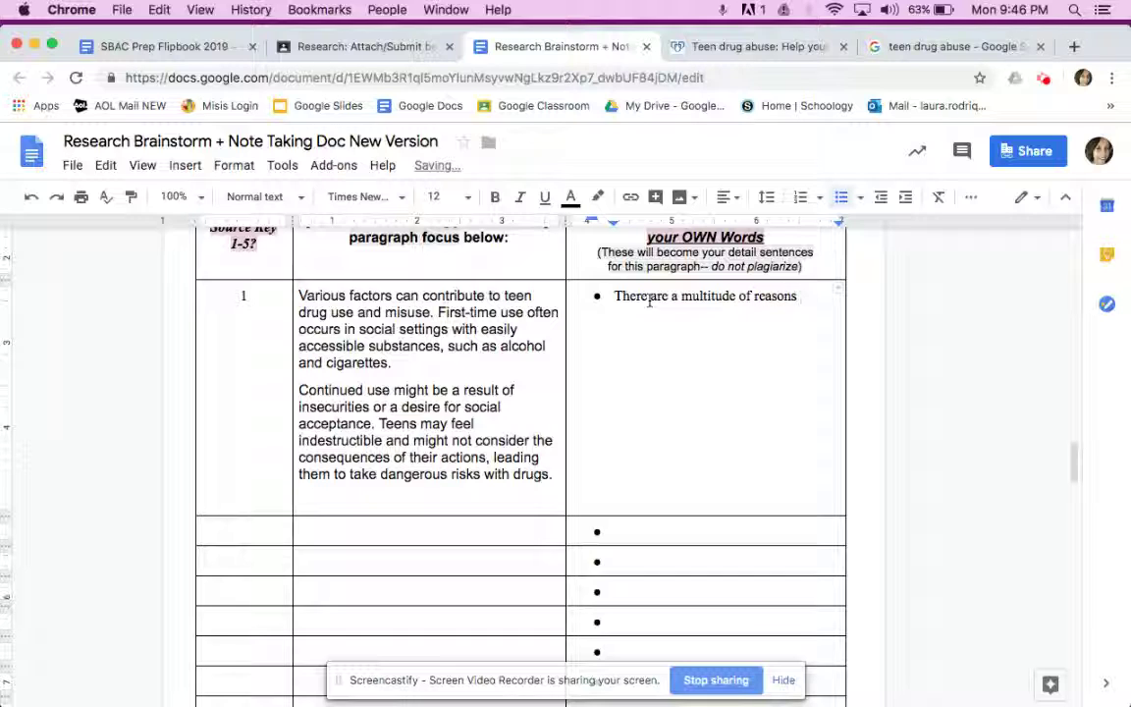
type("why teens")
type("gers abuse drugs")
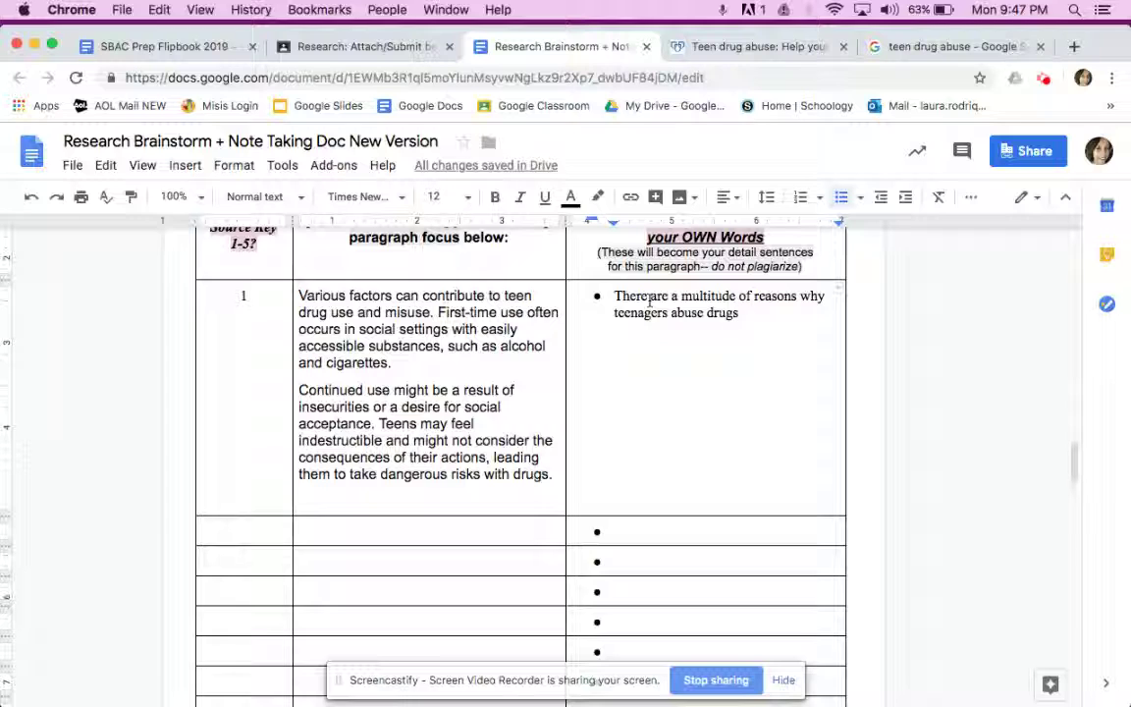
type(", including...")
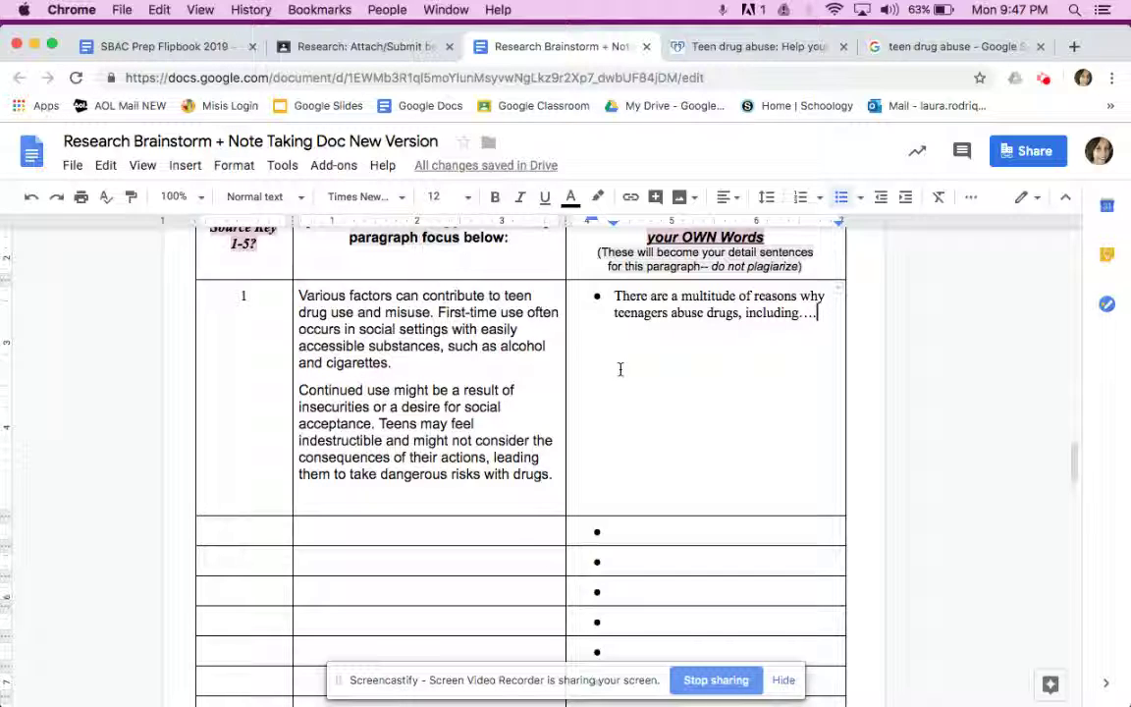
Add an empty second bullet under that summary and highlight the passage's "Continued use might be" paragraph as its matching text.
key("Return")
left_click_drag(299, 389, 551, 475)
left_click(636, 335)
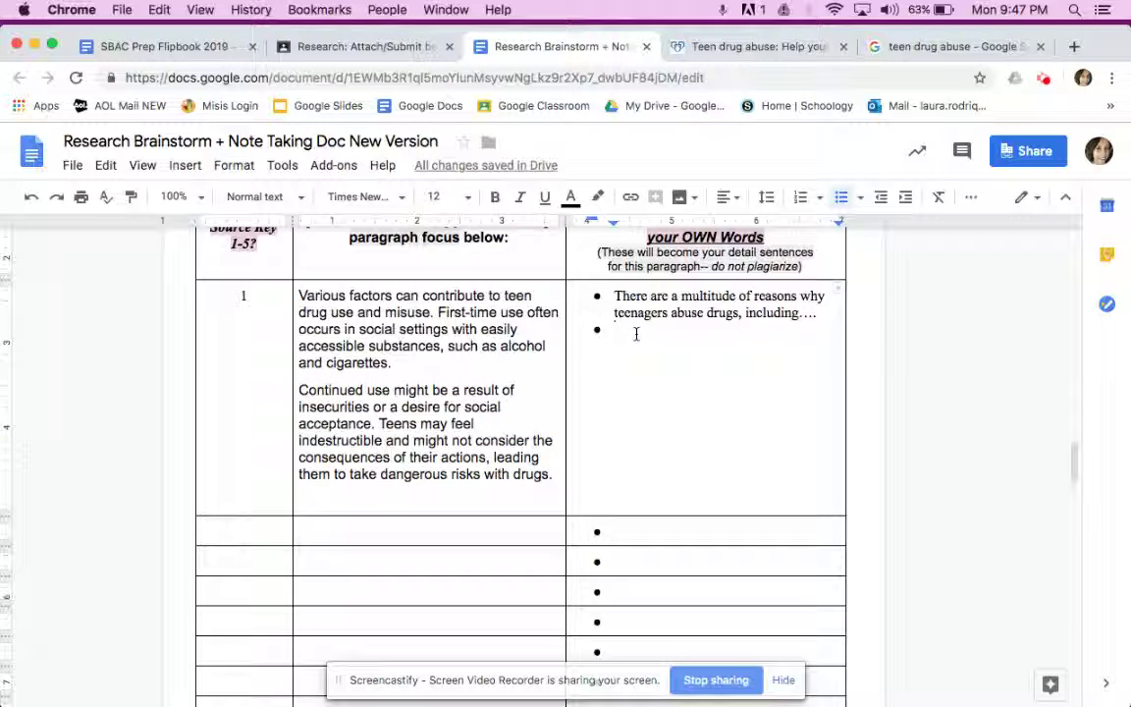
left_click_drag(299, 389, 552, 475)
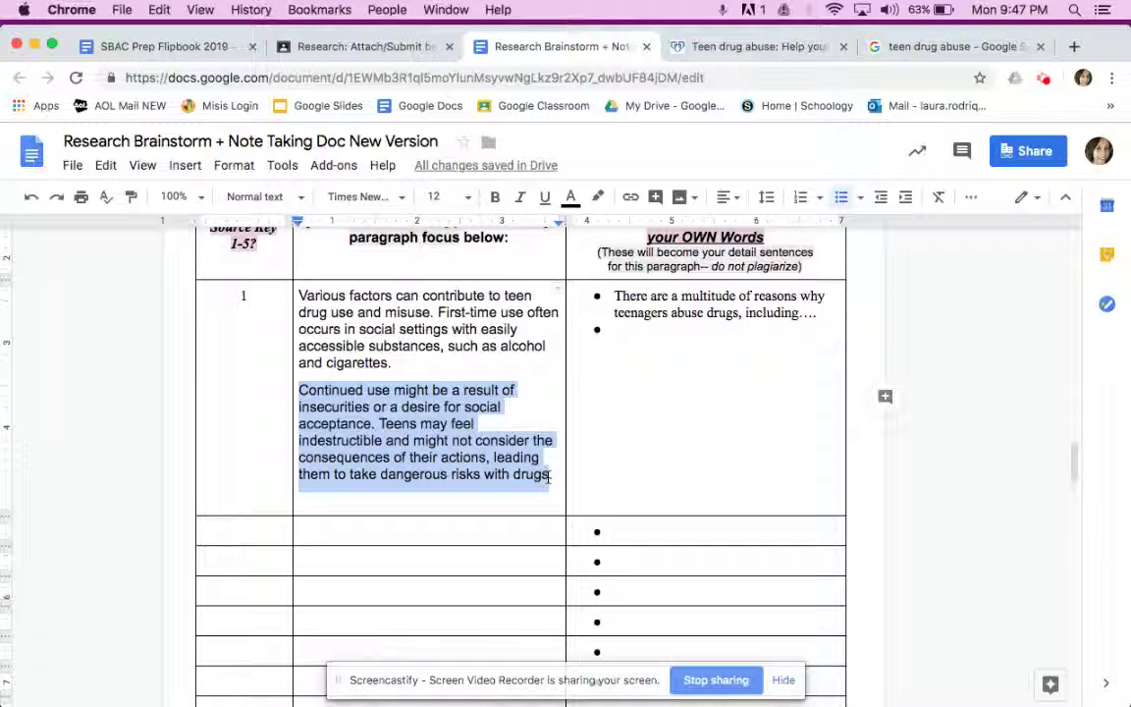
left_click(620, 330)
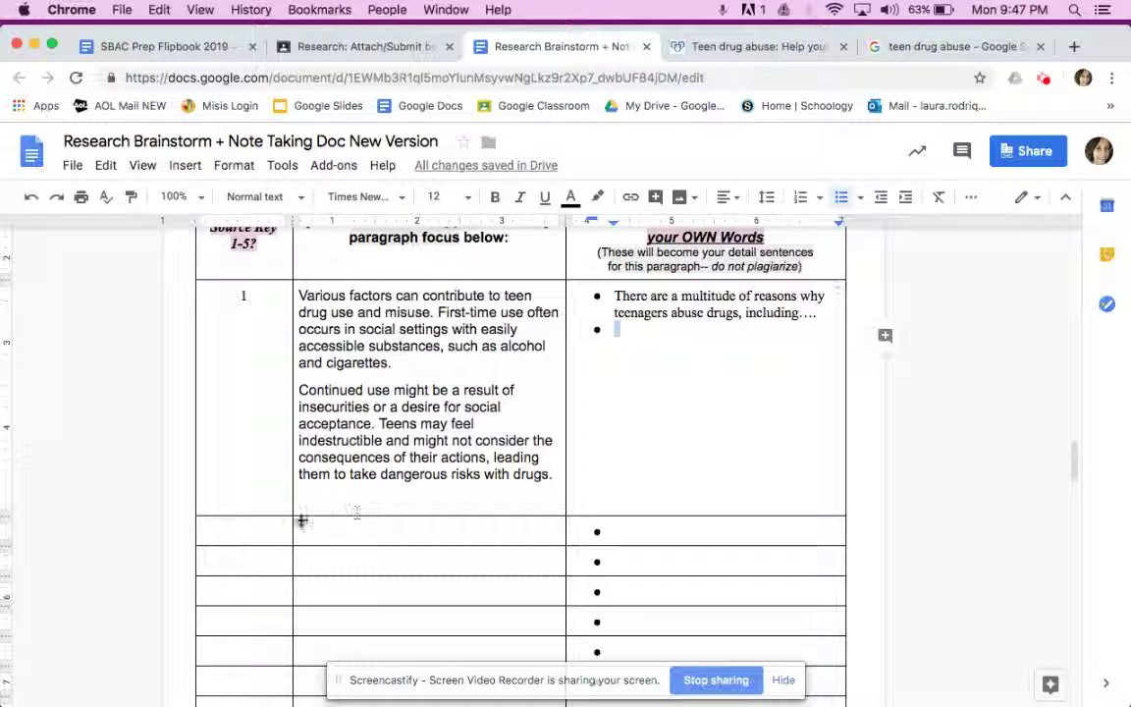
Copy the "Common risk factors for teen drug abuse include" line and its full bulleted list from the Mayo Clinic article.
left_click(713, 48)
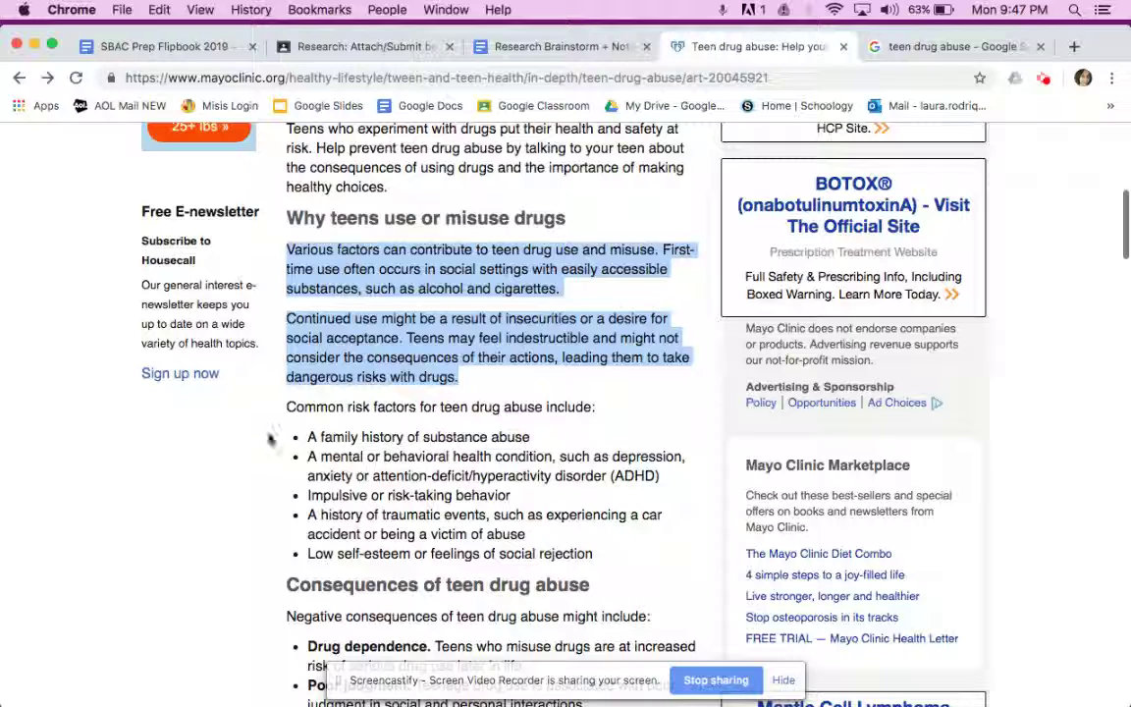
left_click(287, 407)
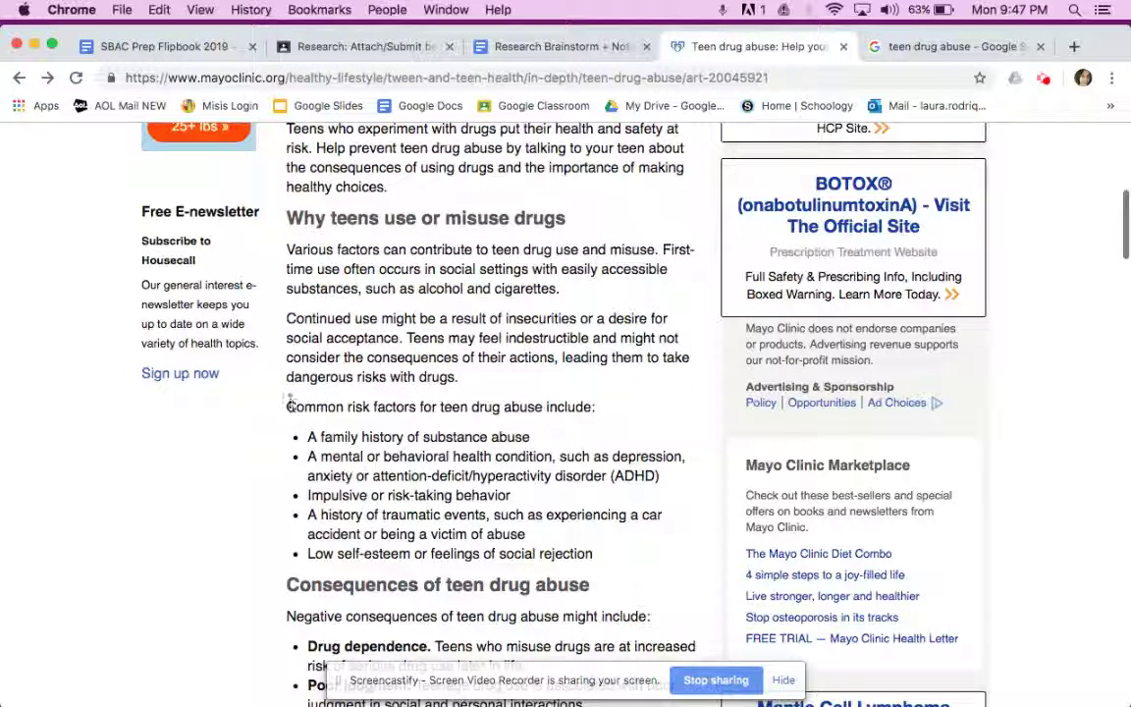
left_click_drag(286, 406, 607, 567)
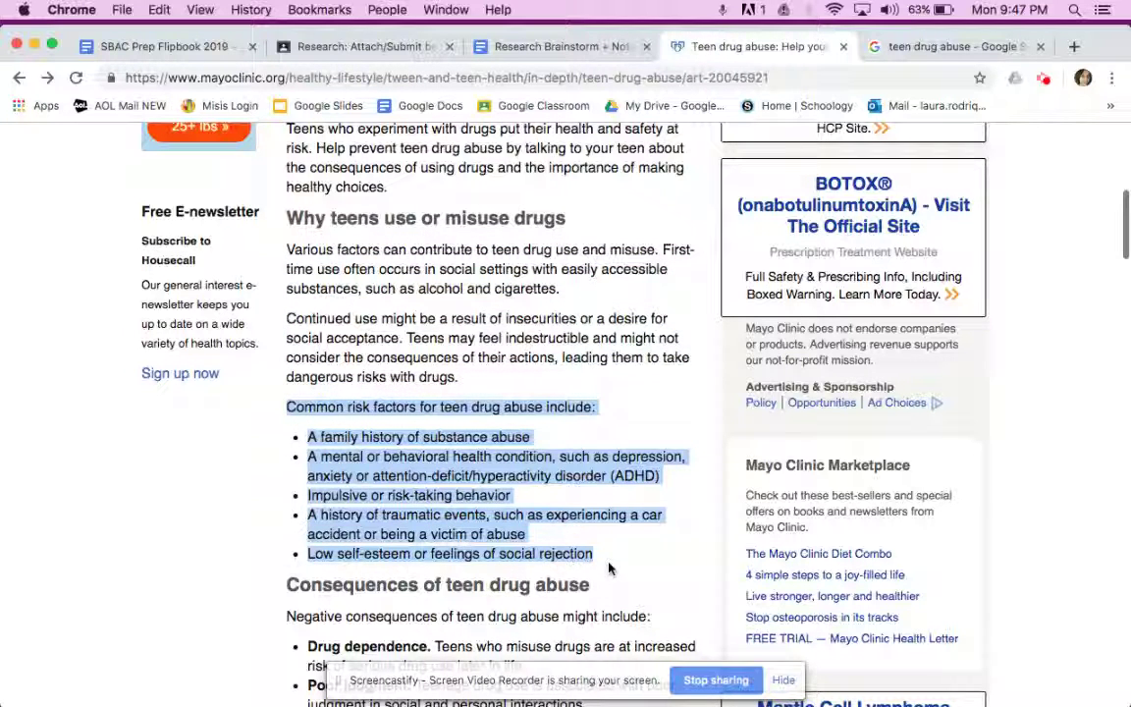
Paste the copied risk factors into the second row of the Body Paragraph 2 table and enter source key 1.
left_click(540, 47)
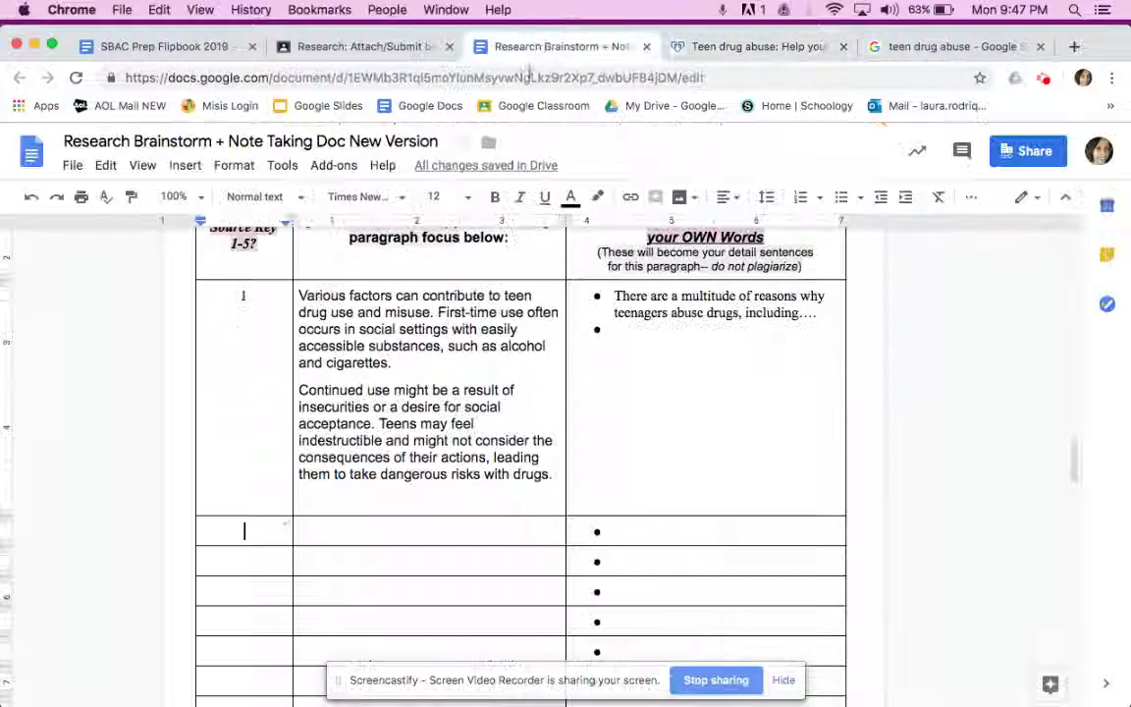
left_click(353, 522)
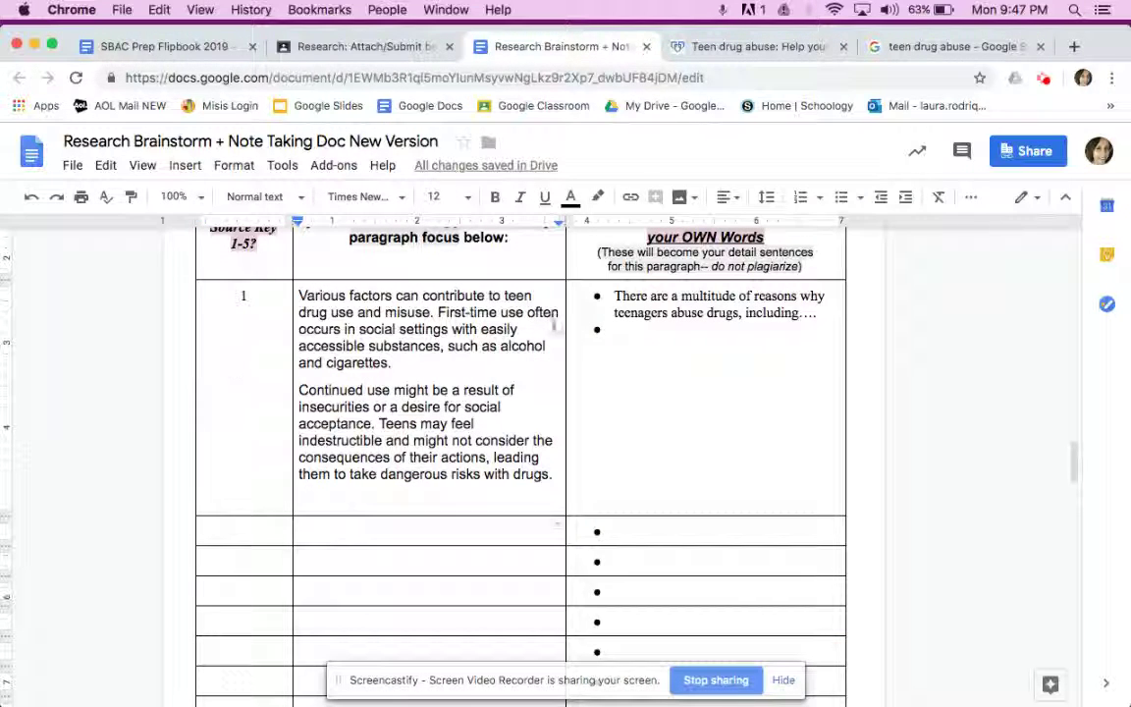
key("super+v")
left_click(265, 371)
type("1")
Summarize the risk factors passage in its second-row notes cell as "Some commonly known risk factors are ____, ____, ___, and ____.".
left_click(603, 371)
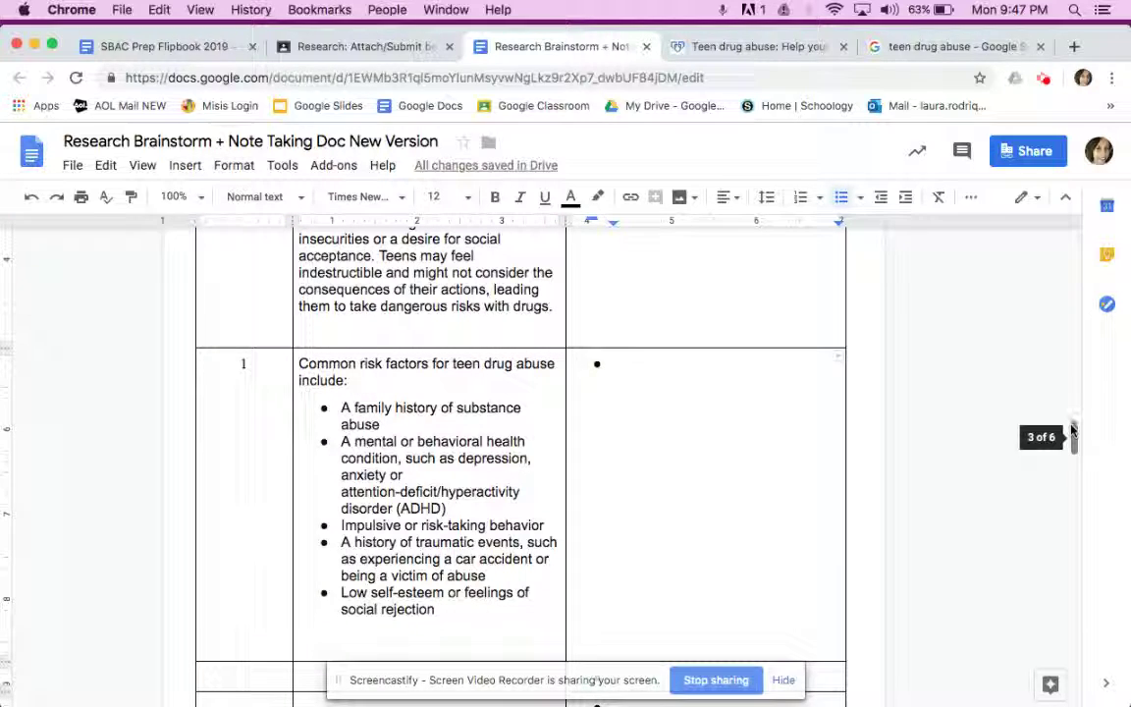
left_click(340, 407)
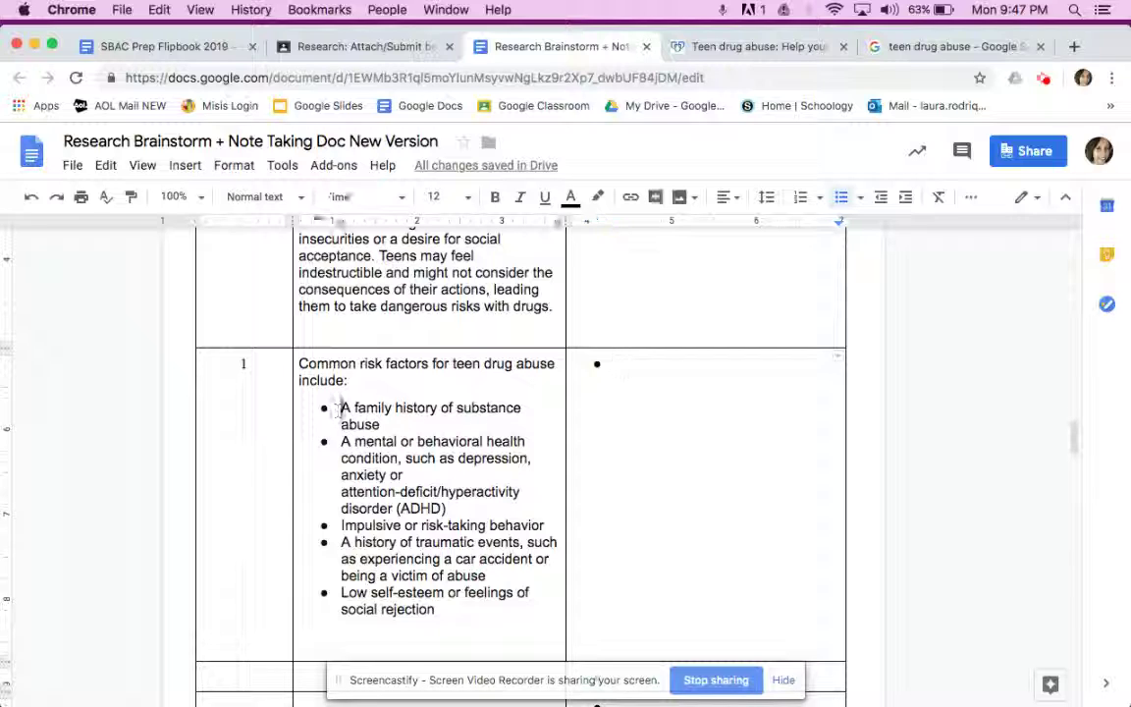
left_click(615, 365)
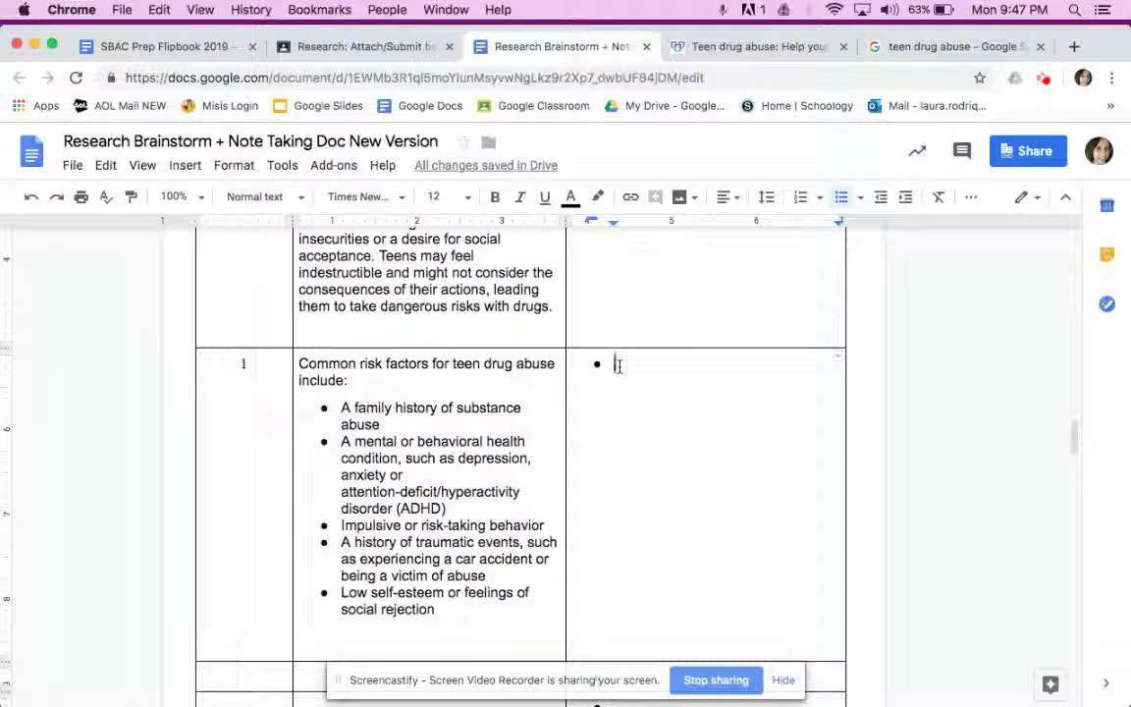
type("Some")
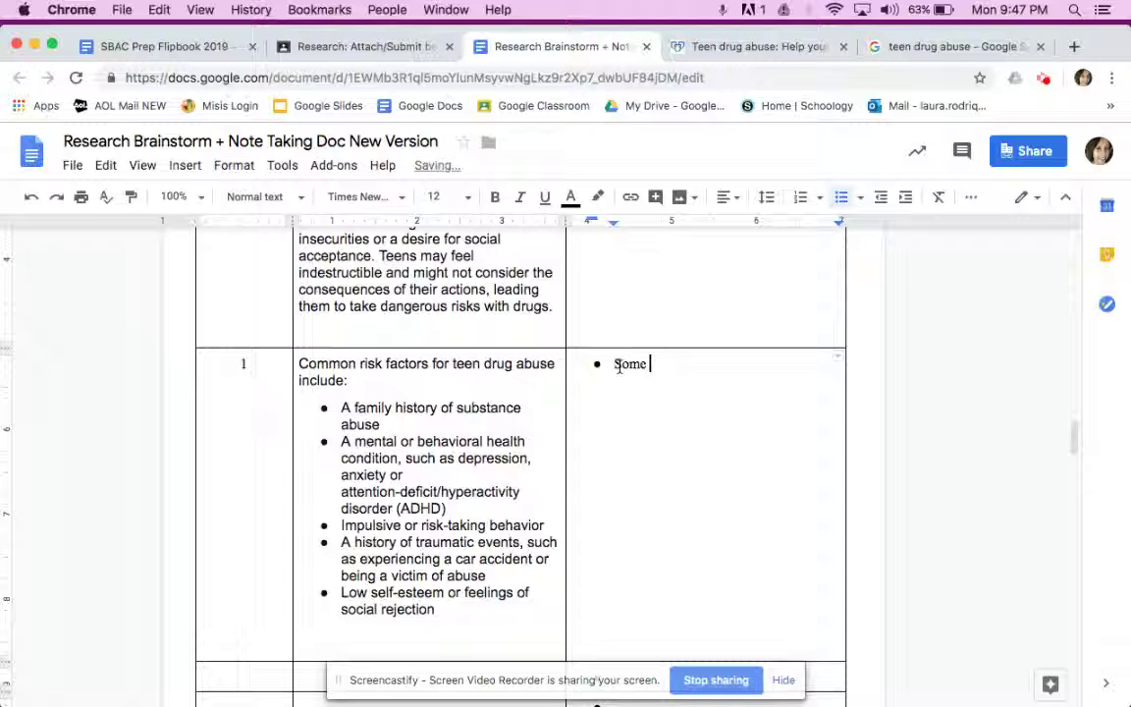
type(" commonly kn")
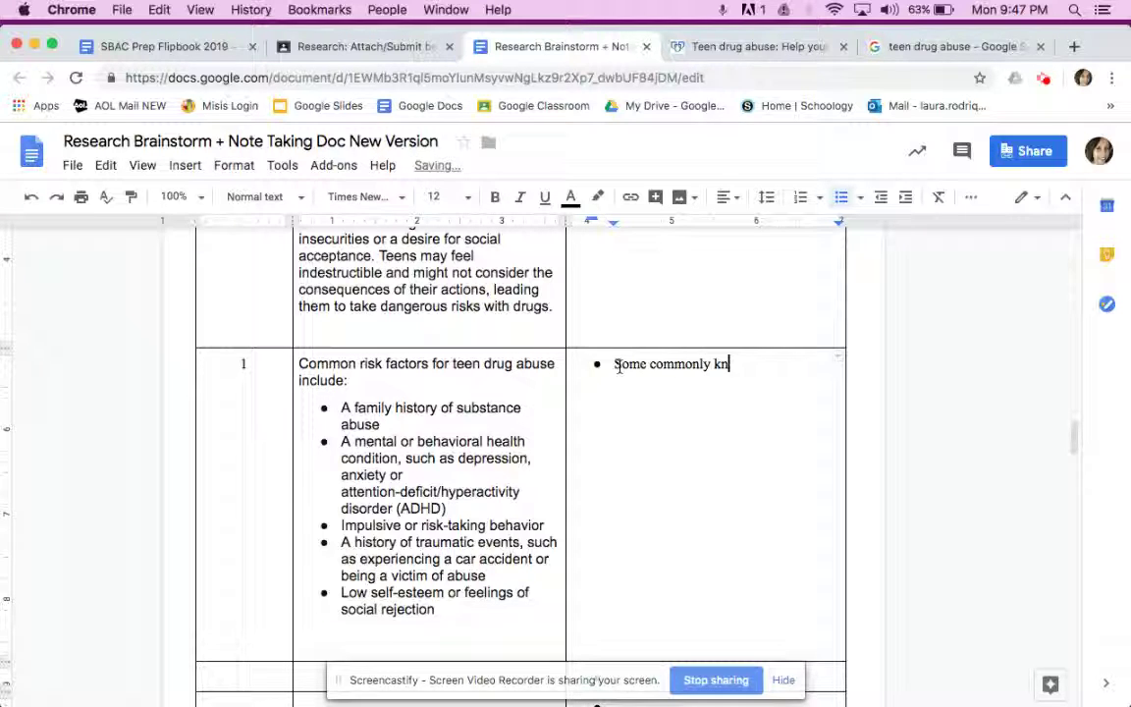
type("own risjk ")
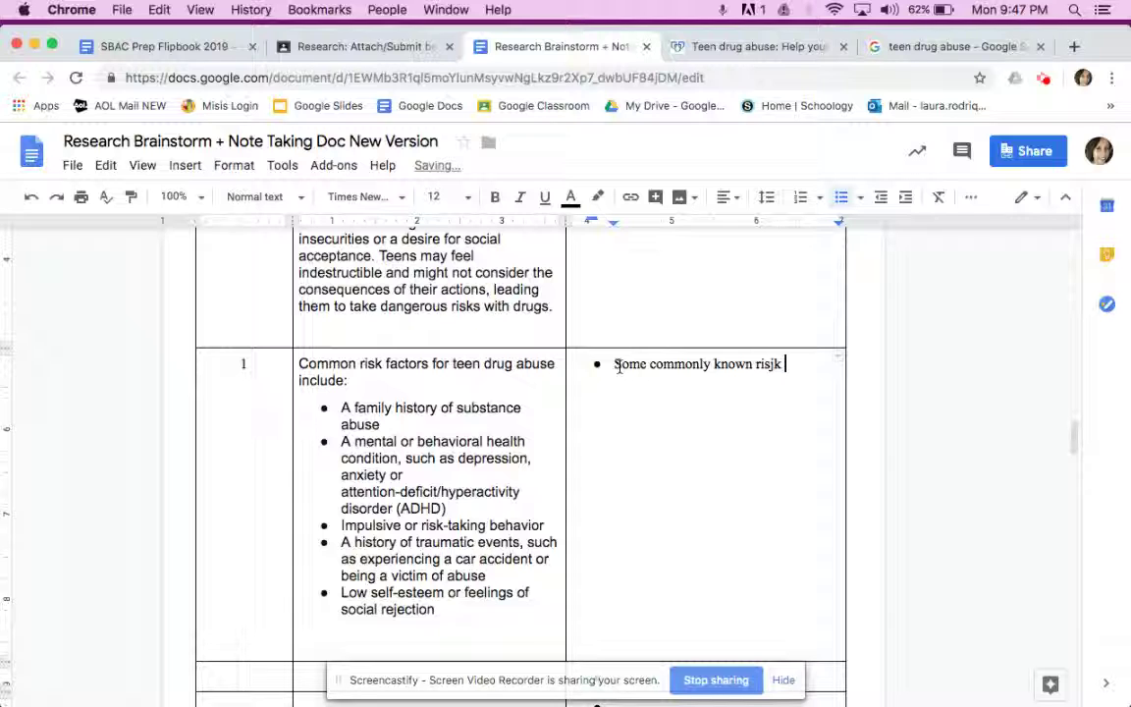
key("BackSpace")
key("BackSpace")
key("BackSpace")
type("k factors")
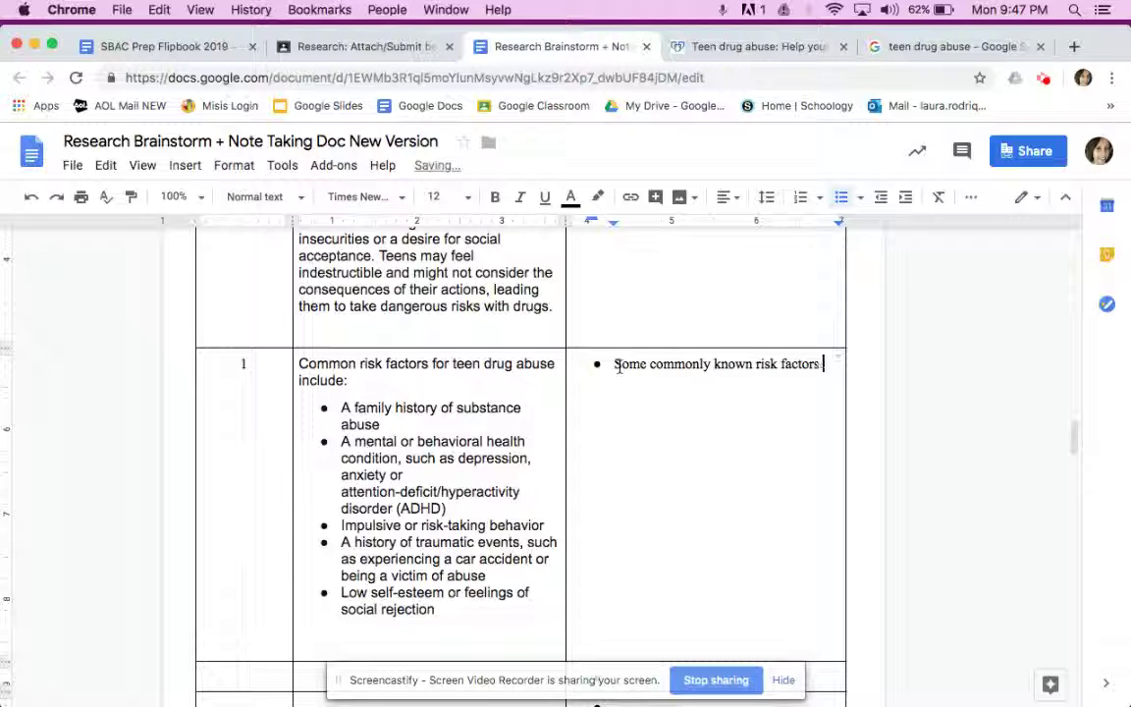
type(" are ____, ______, ___, and ")
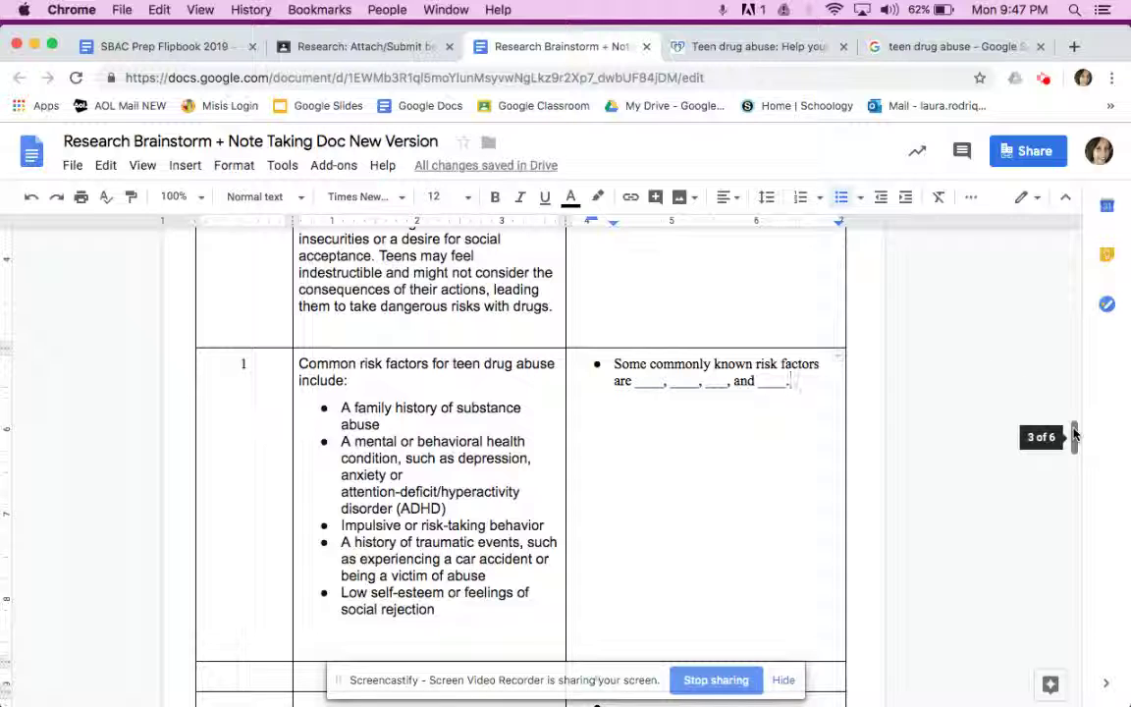
type("____.")
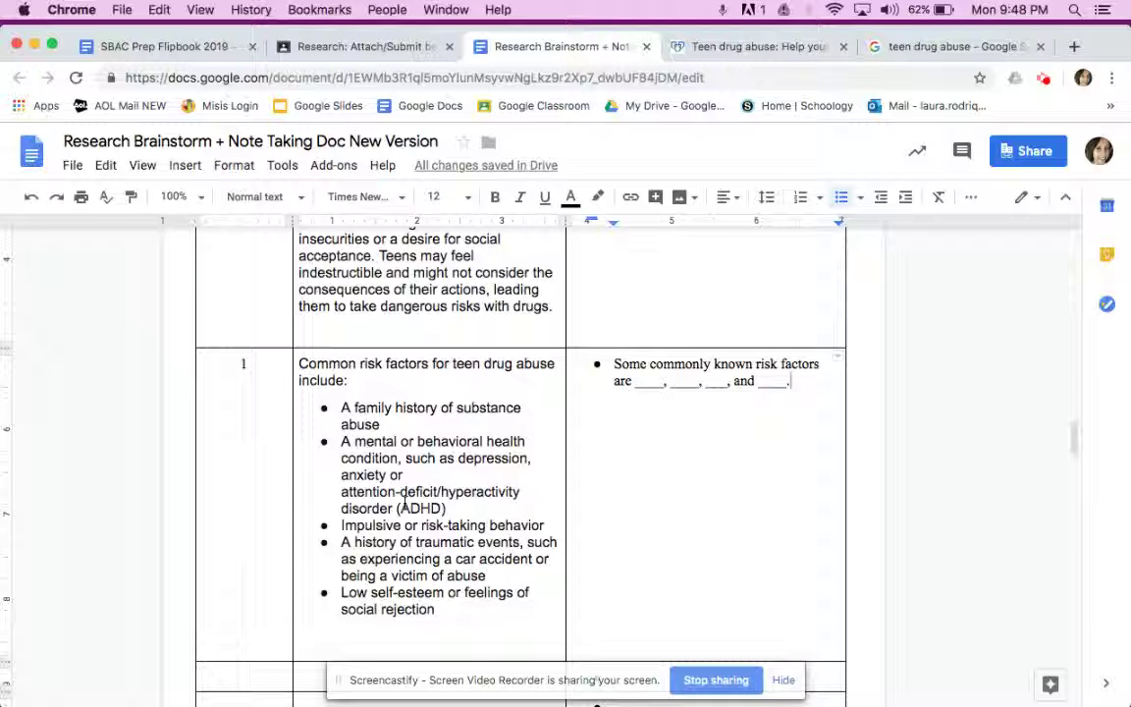
left_click_drag(398, 507, 461, 507)
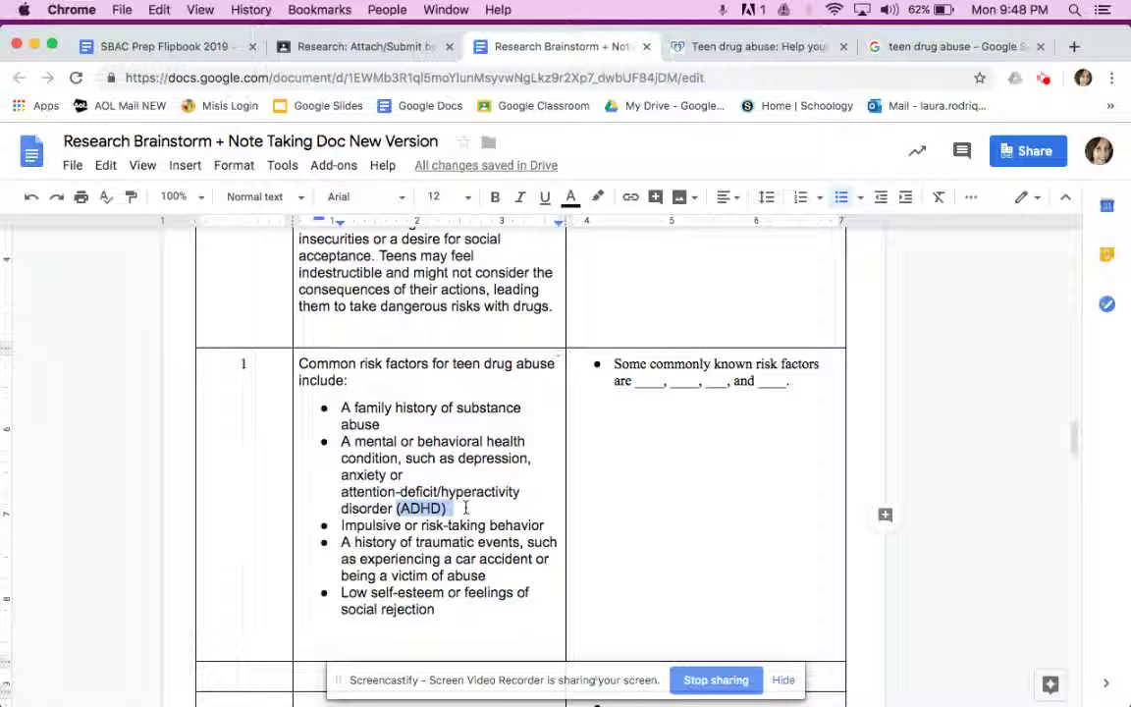
Go past the Body Paragraph 2 Citation and set the Body Paragraph 3 Focus to "Effects" between the existing quotation marks.
left_click_drag(1073, 435, 1074, 498)
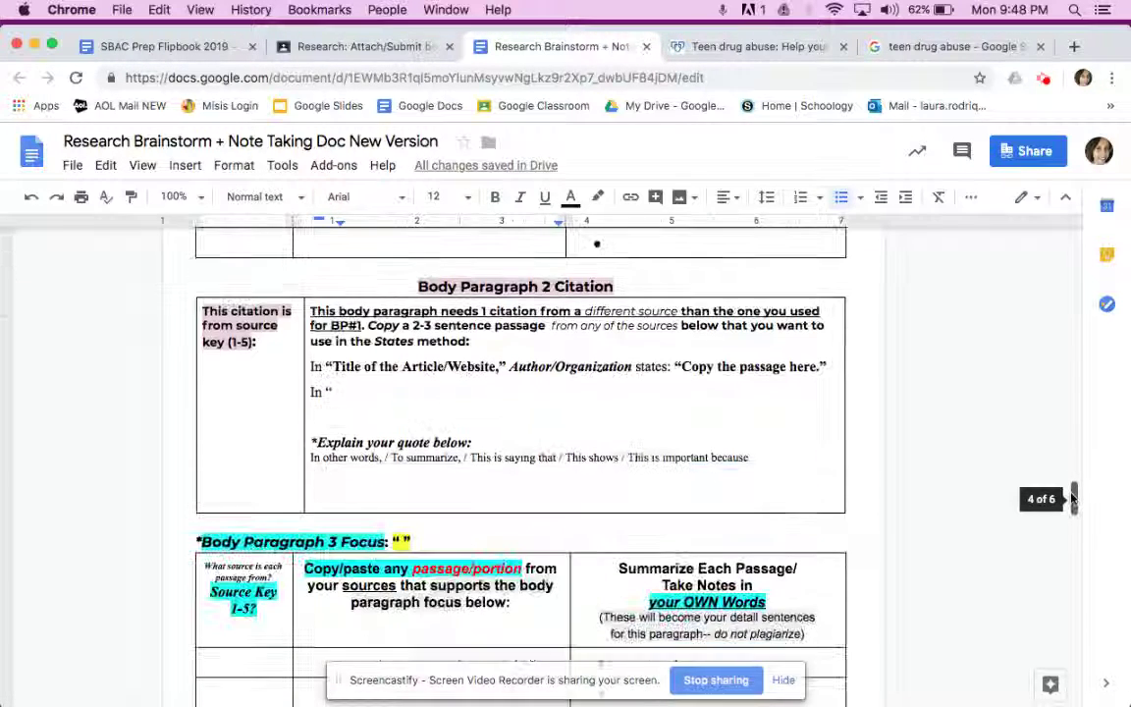
left_click(379, 393)
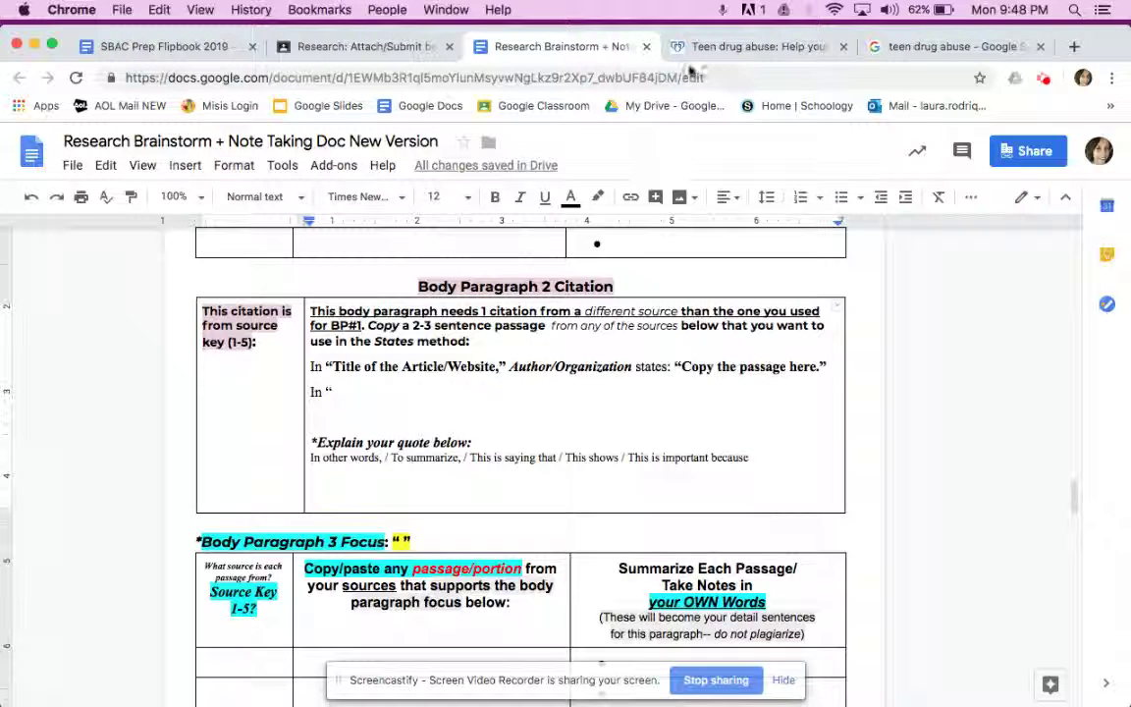
left_click_drag(1071, 497, 1074, 527)
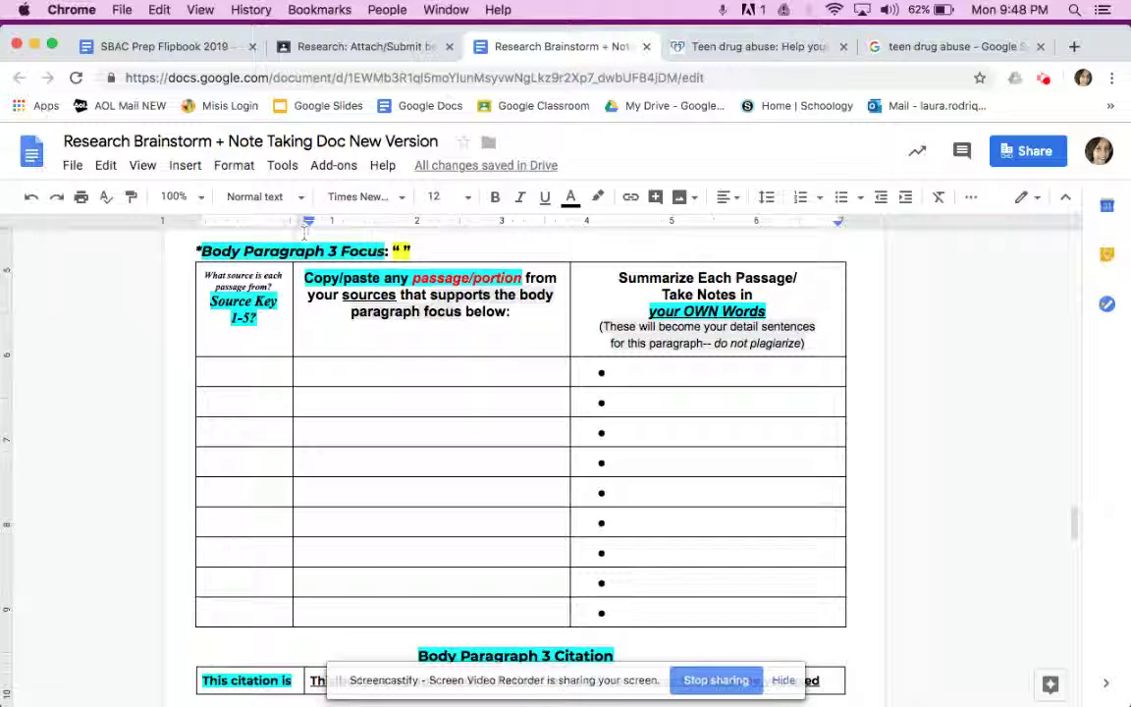
left_click(400, 252)
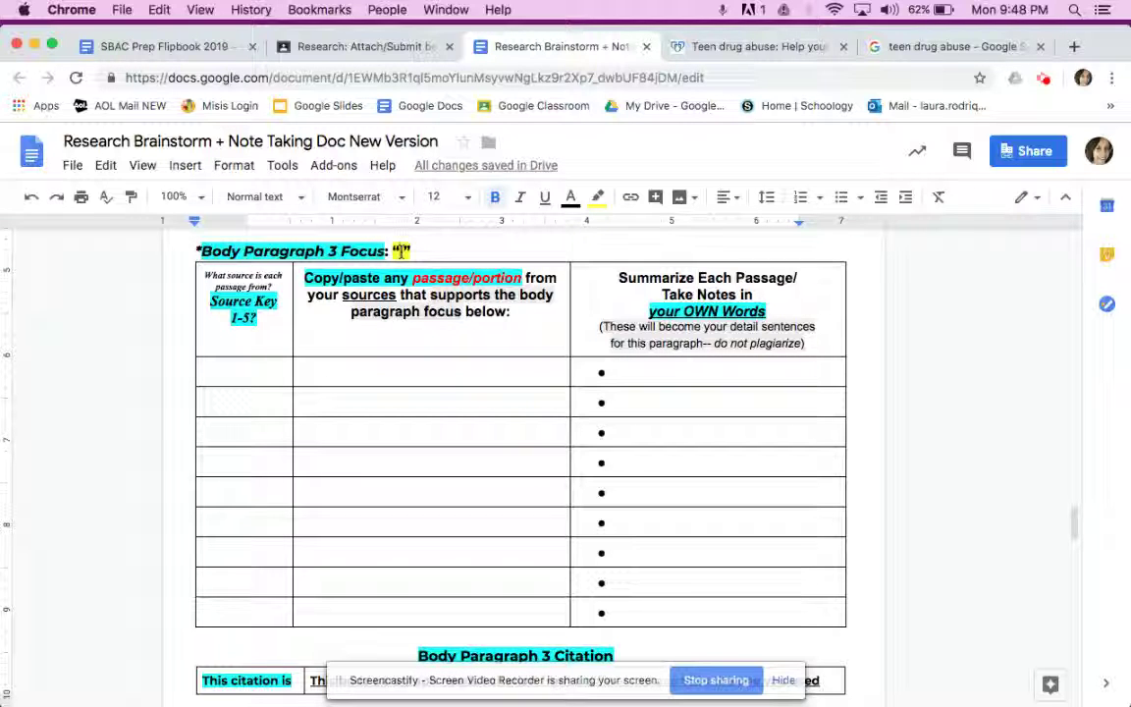
type("Effects")
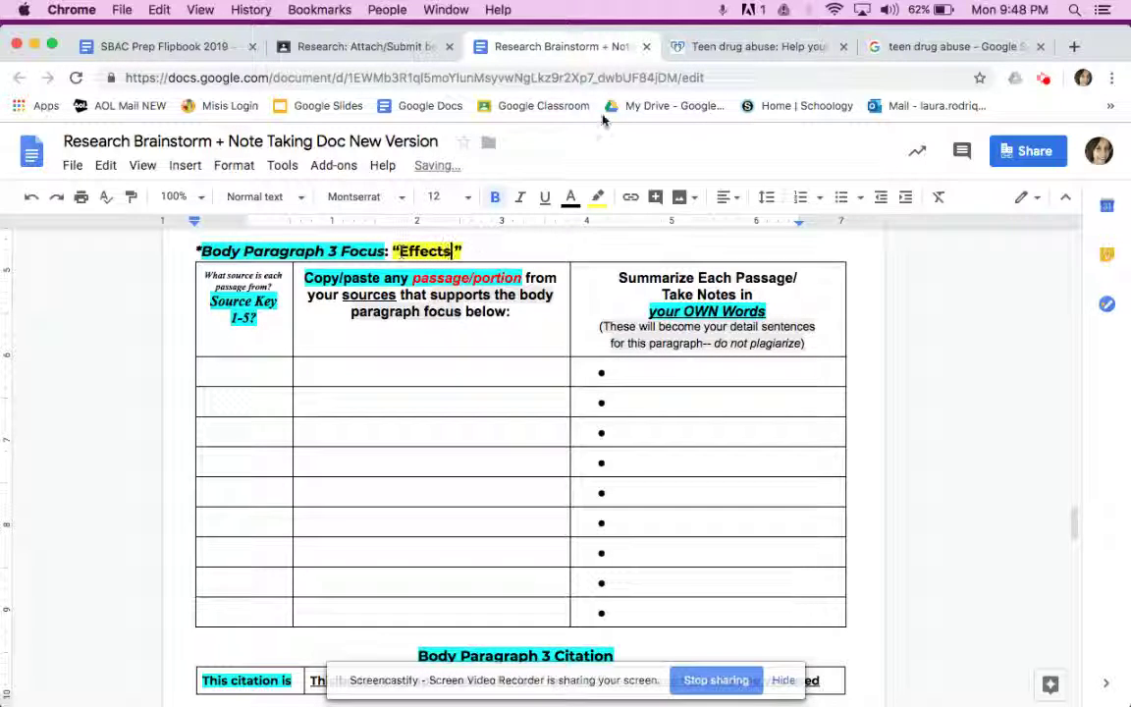
Copy the negative consequences sentence and all its bullets under "Consequences of teen drug abuse" in the Mayo Clinic article.
left_click(709, 51)
scroll(912, 368, "down", 5)
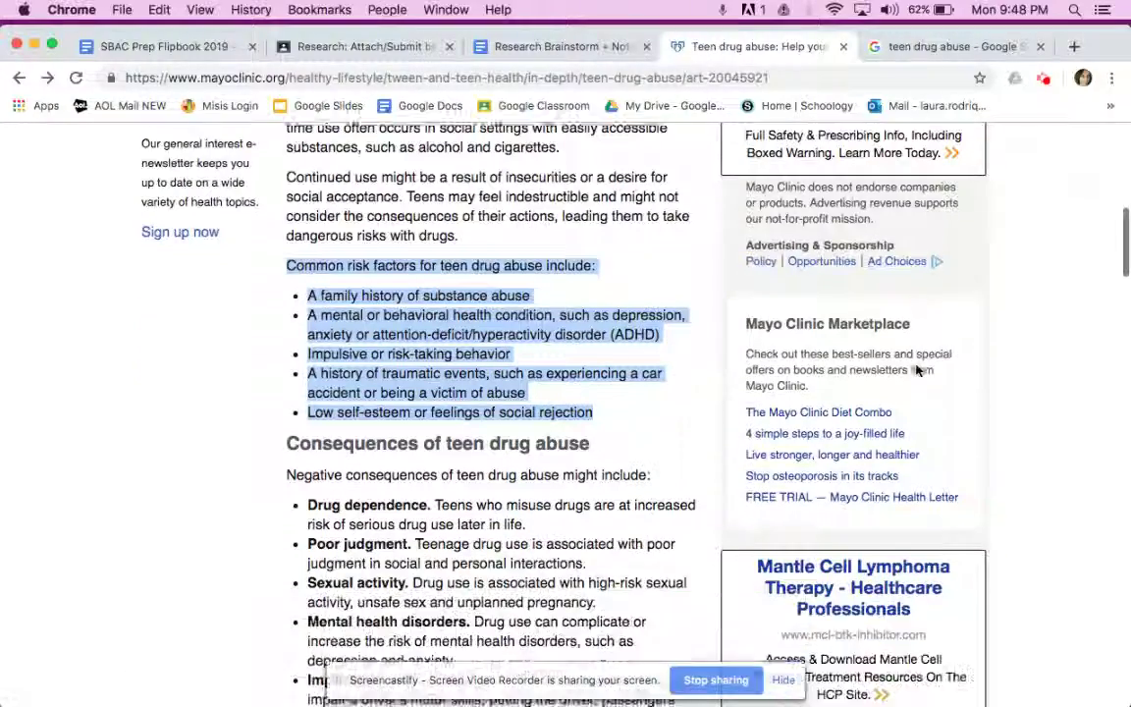
scroll(916, 369, "down", 4)
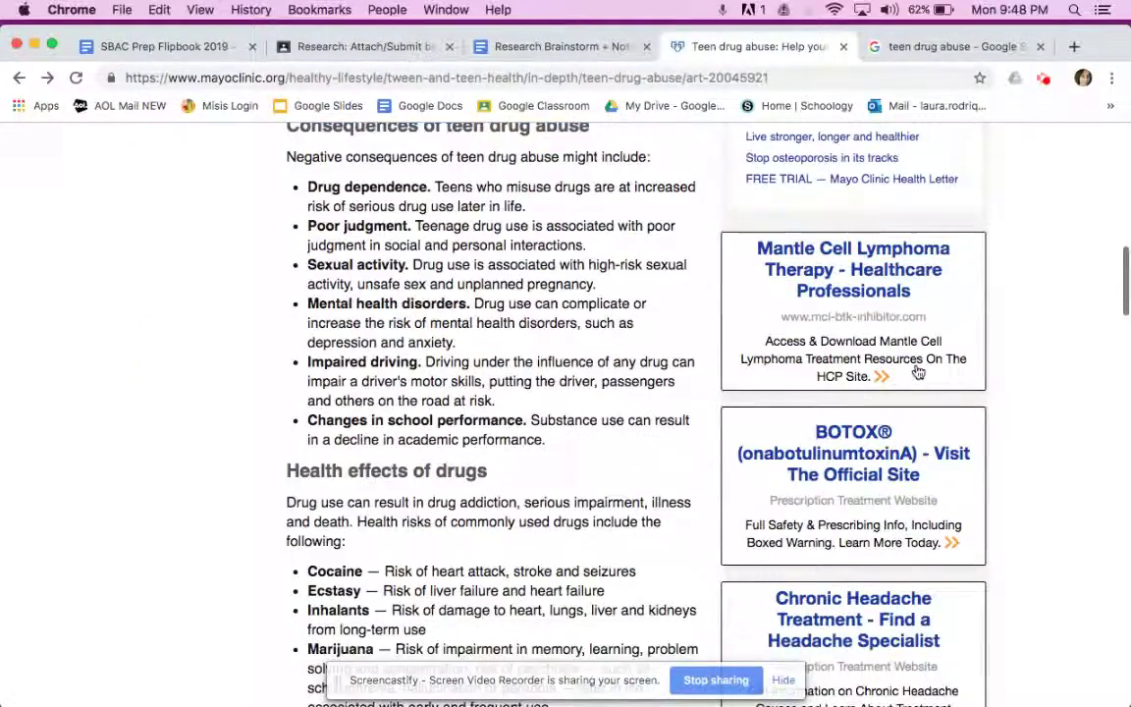
scroll(917, 371, "up", 2)
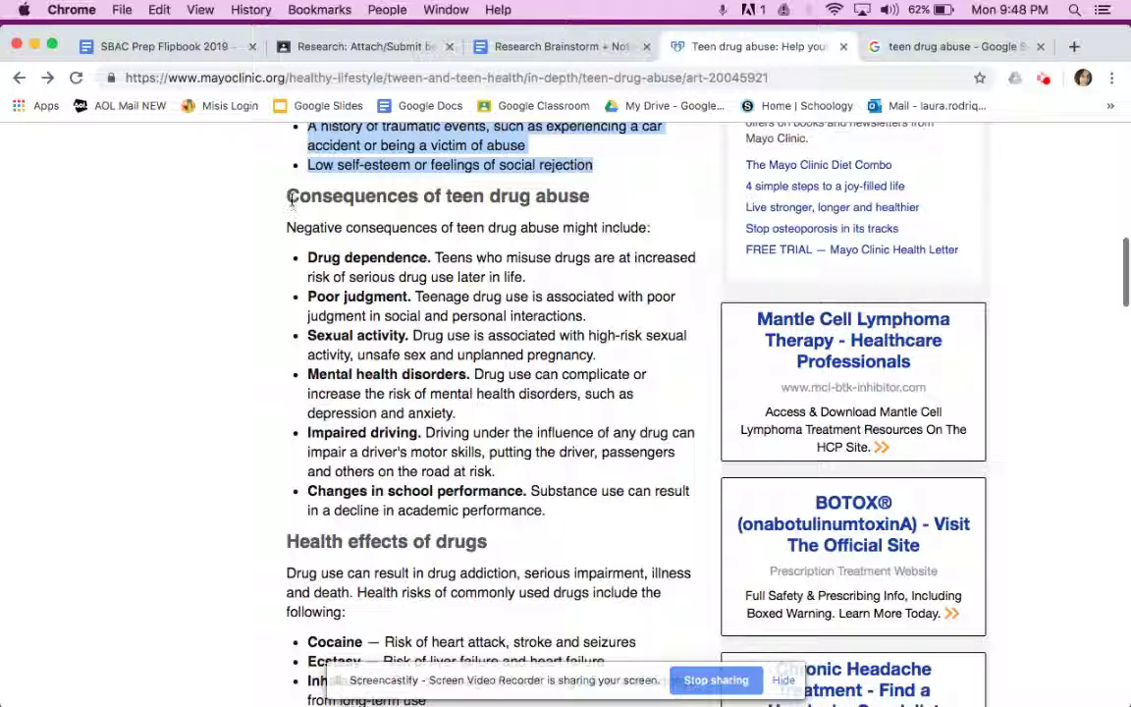
left_click(275, 231)
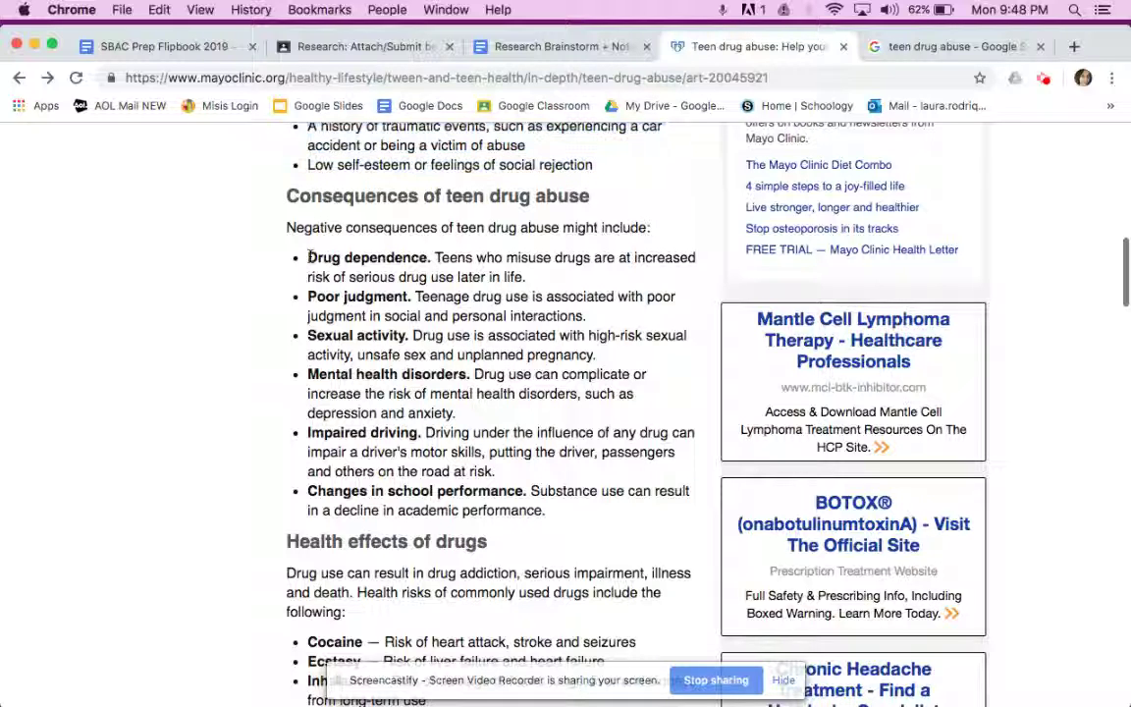
left_click_drag(441, 354, 596, 521)
key("cmd+c")
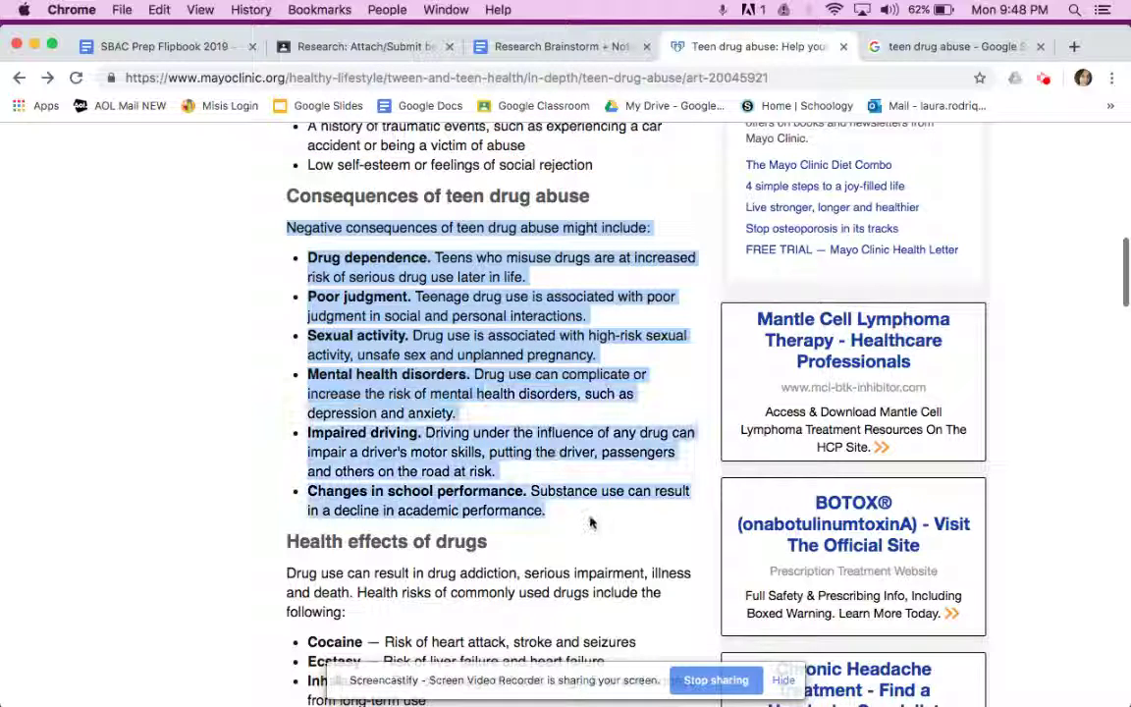
Paste the copied consequences passage into the first row of the Body Paragraph 3 table in the research doc and enter source key 1.
left_click(567, 46)
left_click(412, 368)
key("cmd+v")
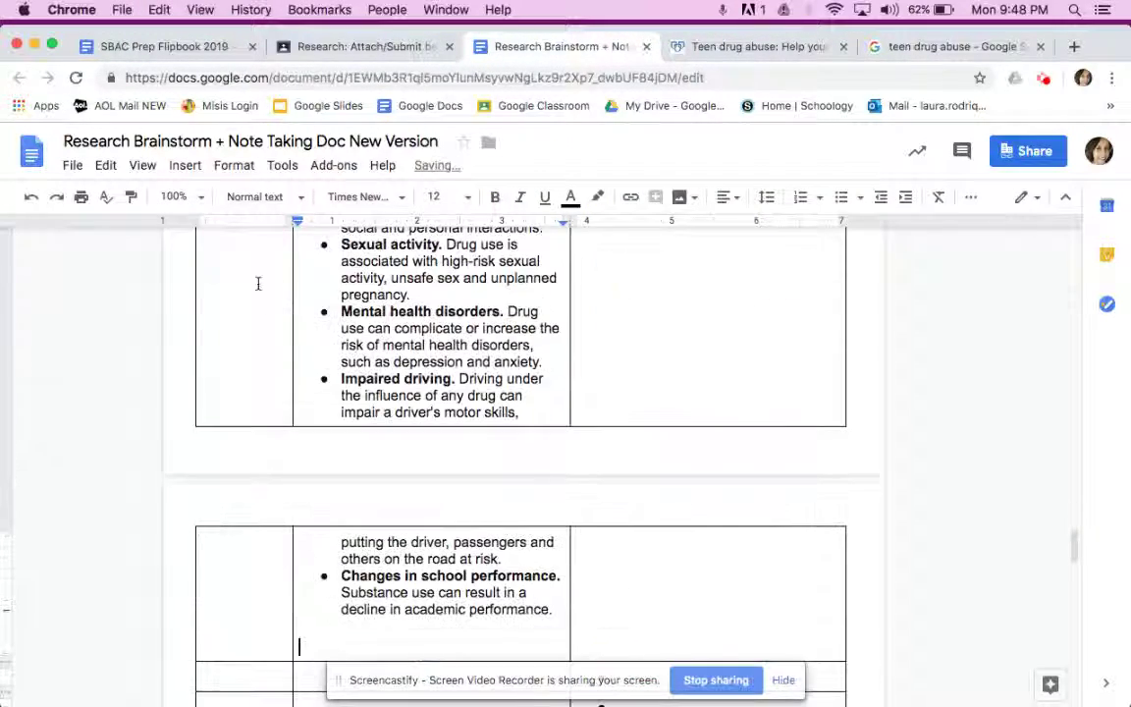
scroll(254, 283, "up", 5)
left_click(739, 317)
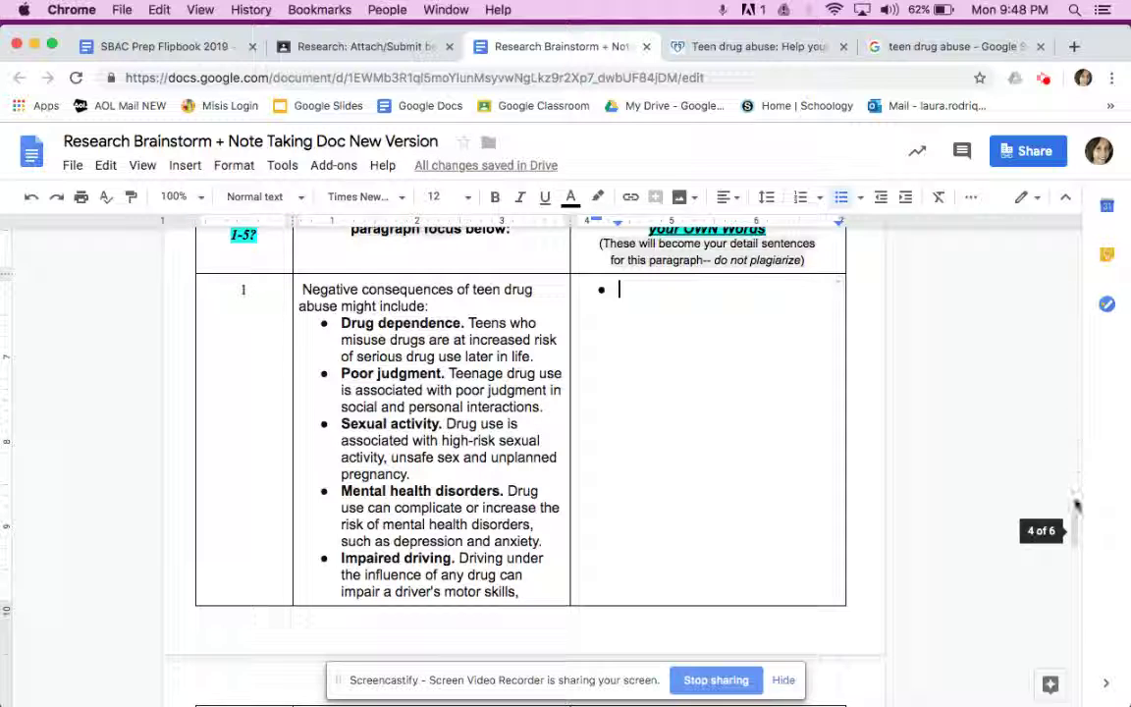
Set the Body Paragraph 4 Focus to "Impacts/effects" between the existing quotation marks.
left_click_drag(1076, 528, 1073, 616)
left_click(407, 304)
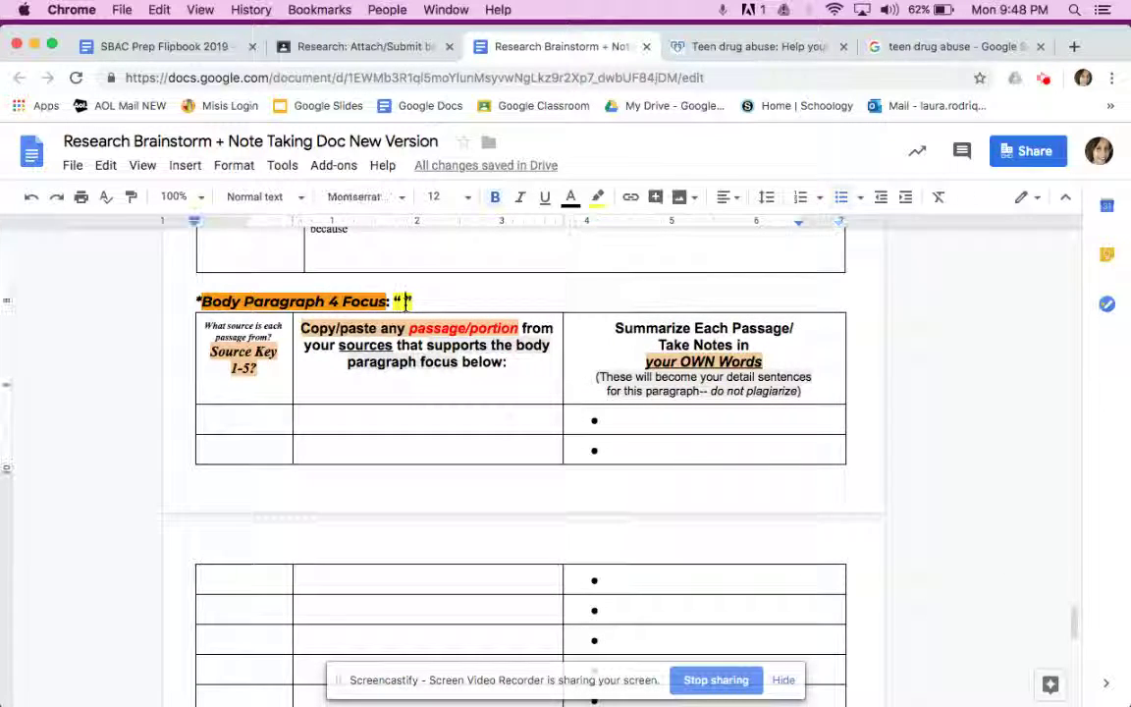
type("Impacts/effects")
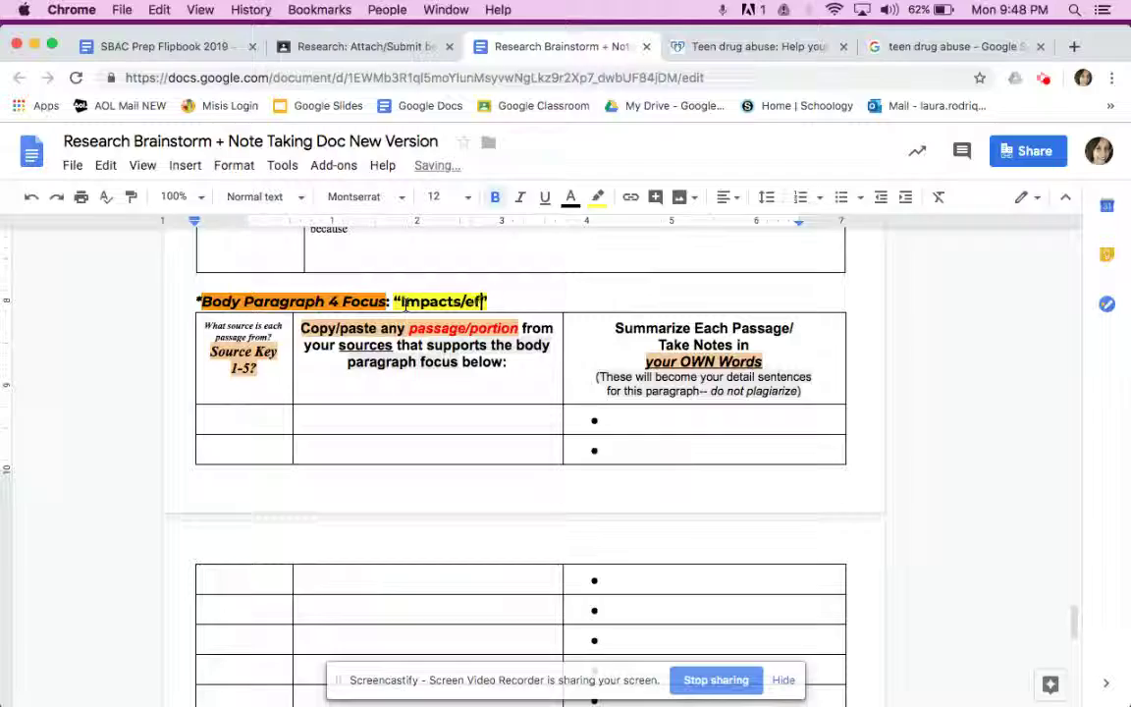
Examine the Mayo Clinic article's sections on talking about drug use, preventive strategies, warning signs and seeking help for a citation passage.
left_click(714, 48)
key("Down")
key("Down")
key("Down")
key("Down")
key("Down")
key("Down")
key("Down")
key("Down")
key("Down")
key("Down")
key("Down")
key("Down")
key("Down")
key("Down")
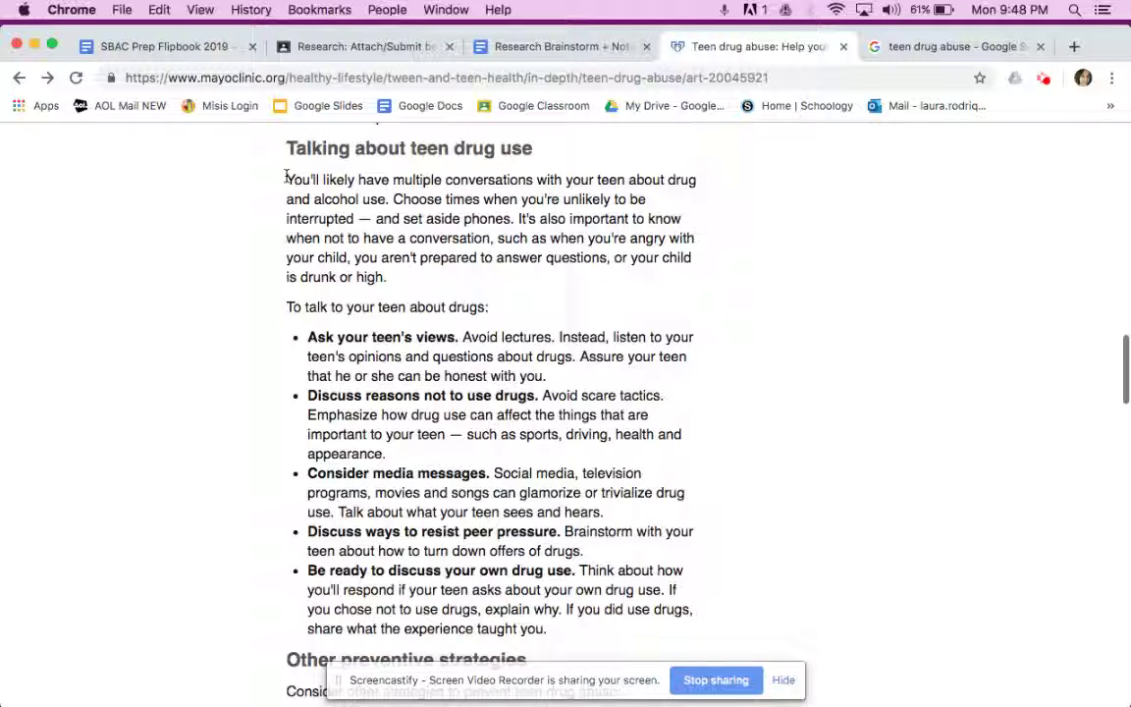
scroll(285, 176, "down", 10)
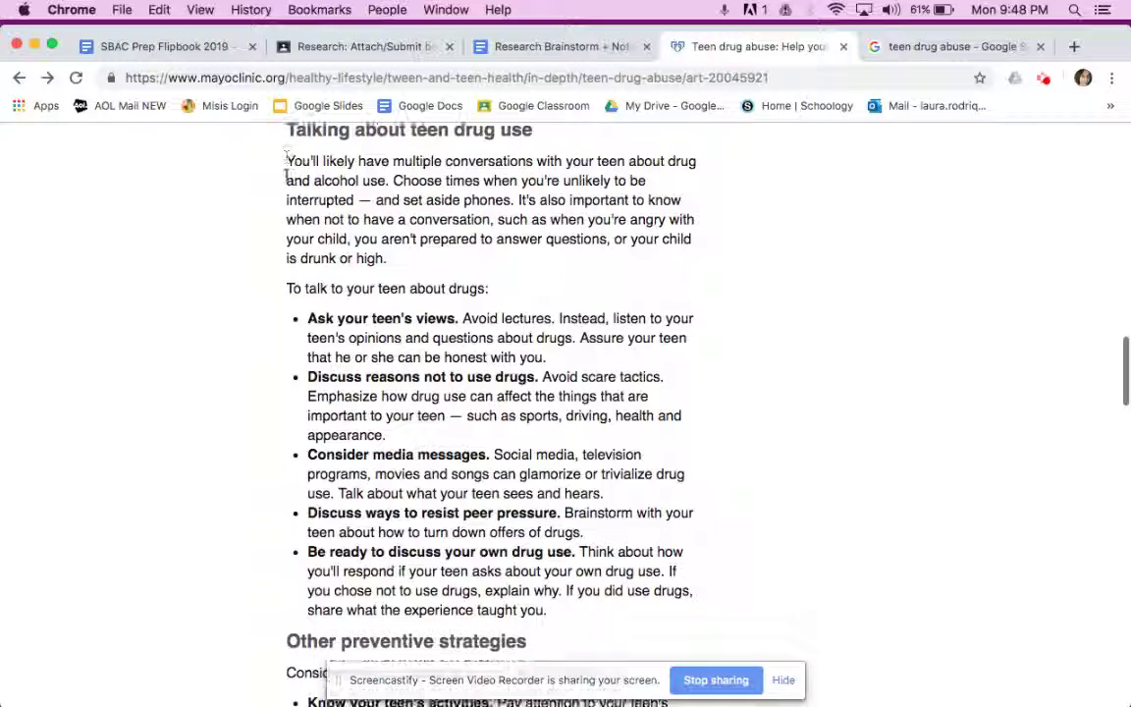
scroll(286, 177, "down", 7)
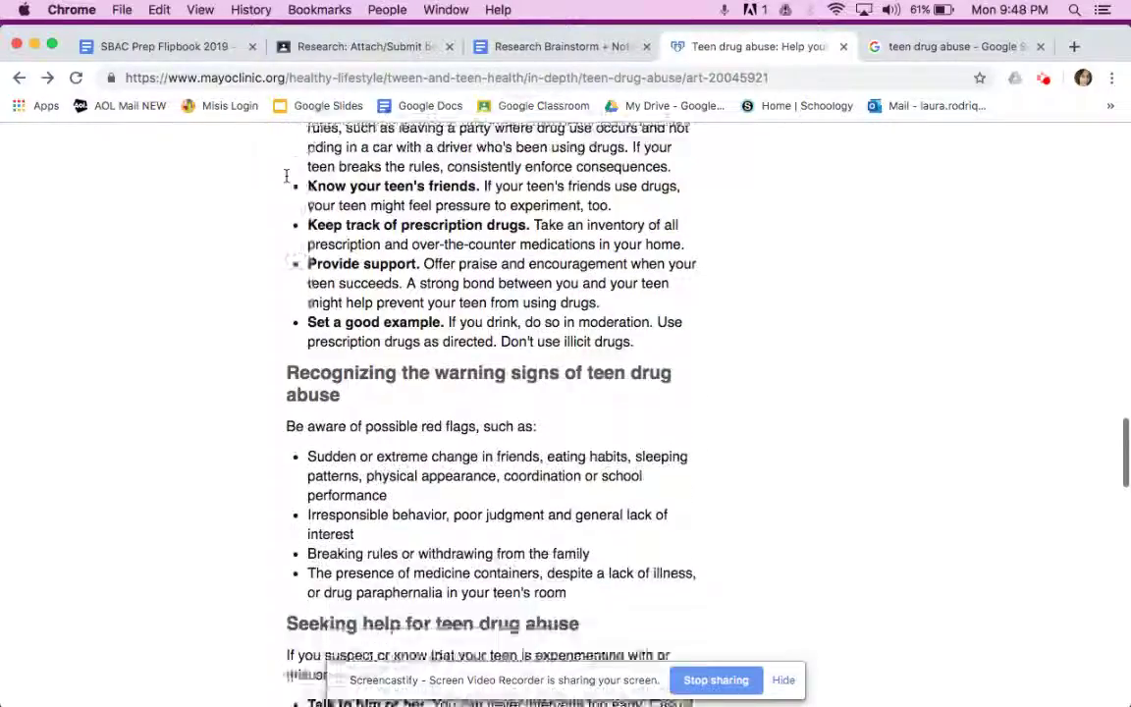
scroll(286, 180, "down", 10)
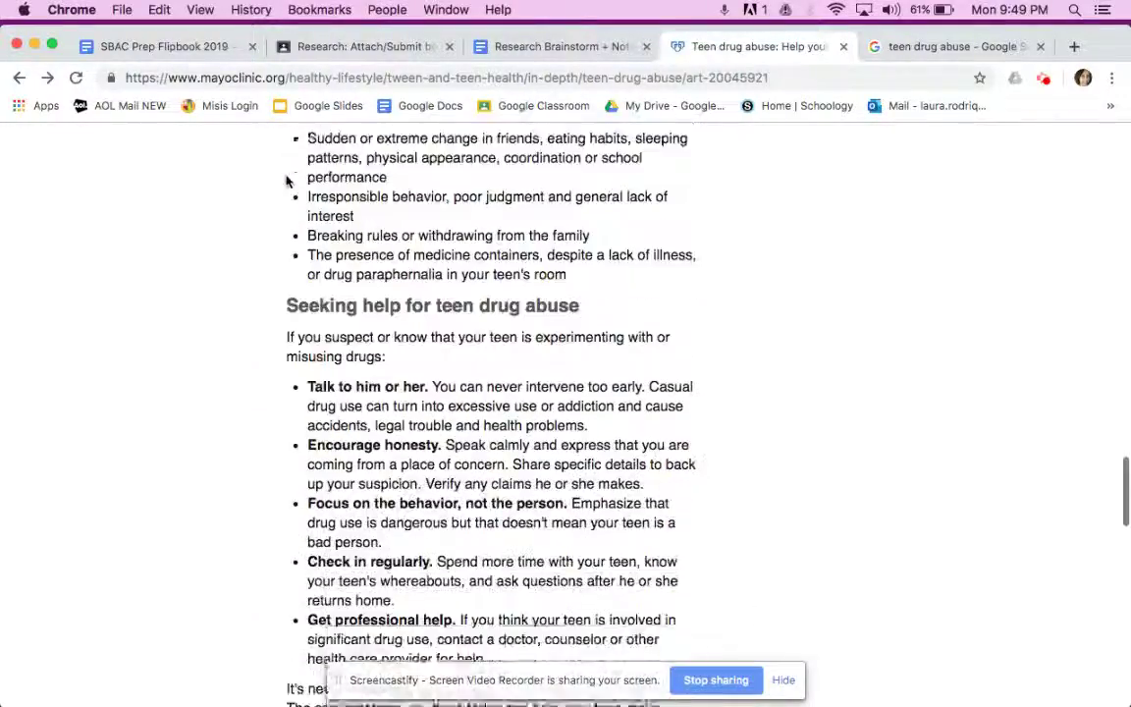
Copy the opening paragraph under "Talking about teen drug use" in the Mayo Clinic article.
scroll(285, 181, "up", 13)
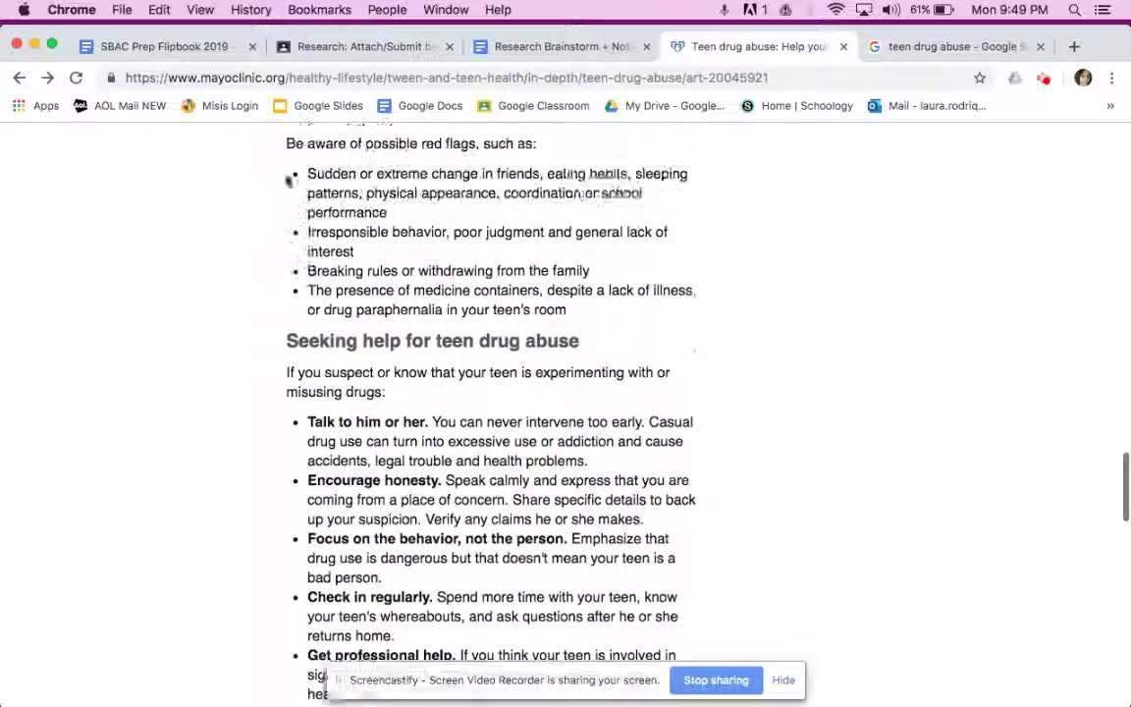
scroll(285, 181, "up", 12)
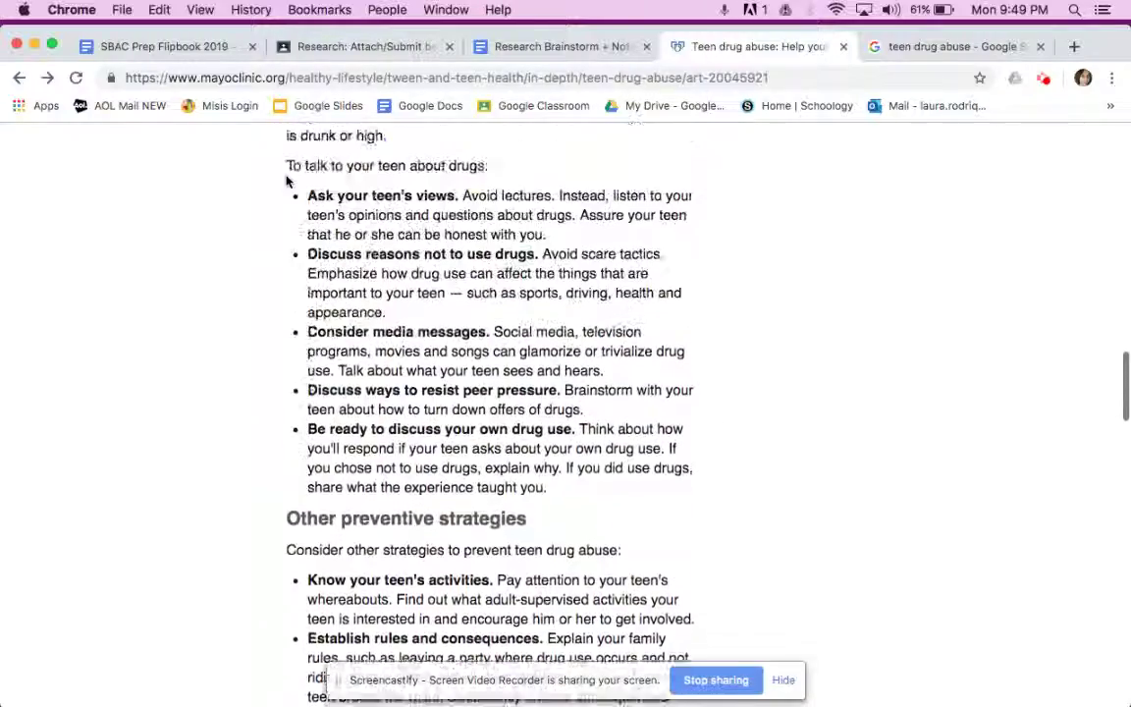
left_click_drag(285, 179, 424, 290)
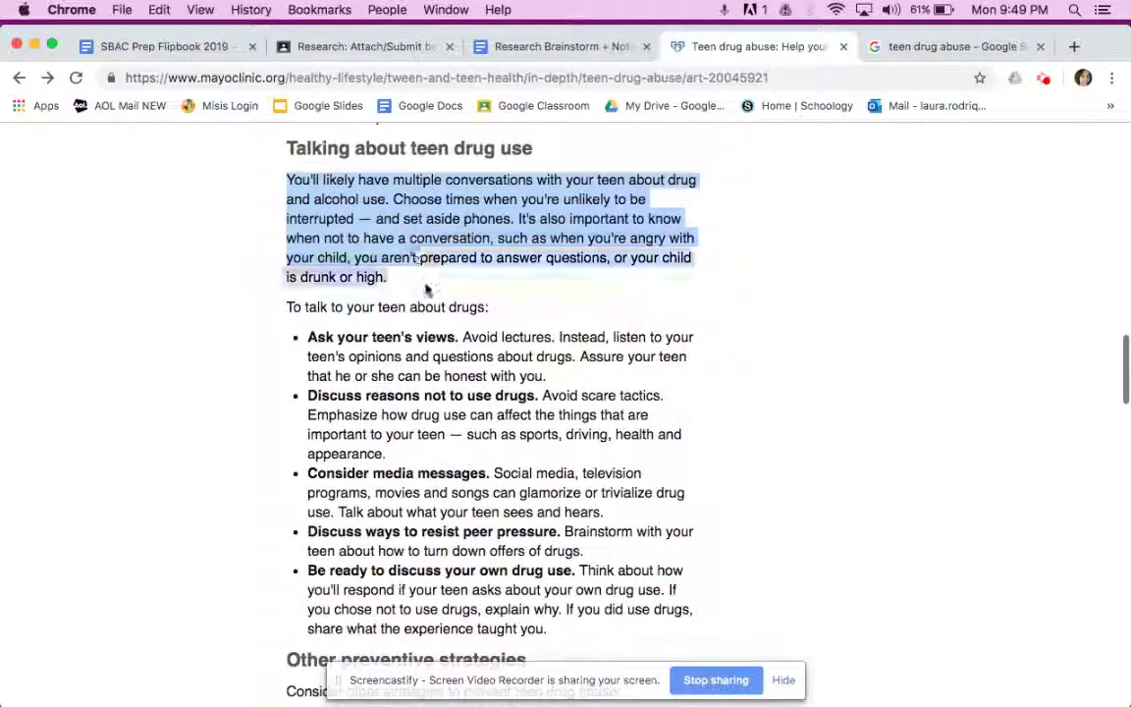
key("super+c")
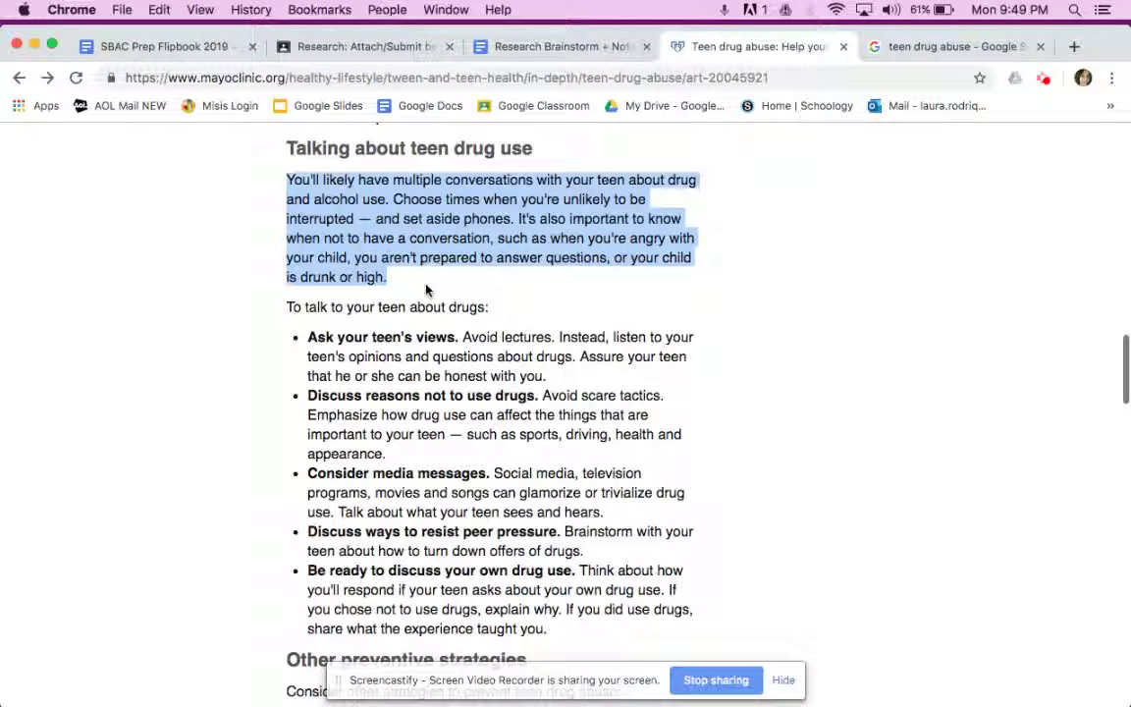
Replace "Copy the passage here" in the research doc's Body Paragraph 4 Citation with the copied paragraph, keeping a single period before the closing quotation mark.
left_click(510, 51)
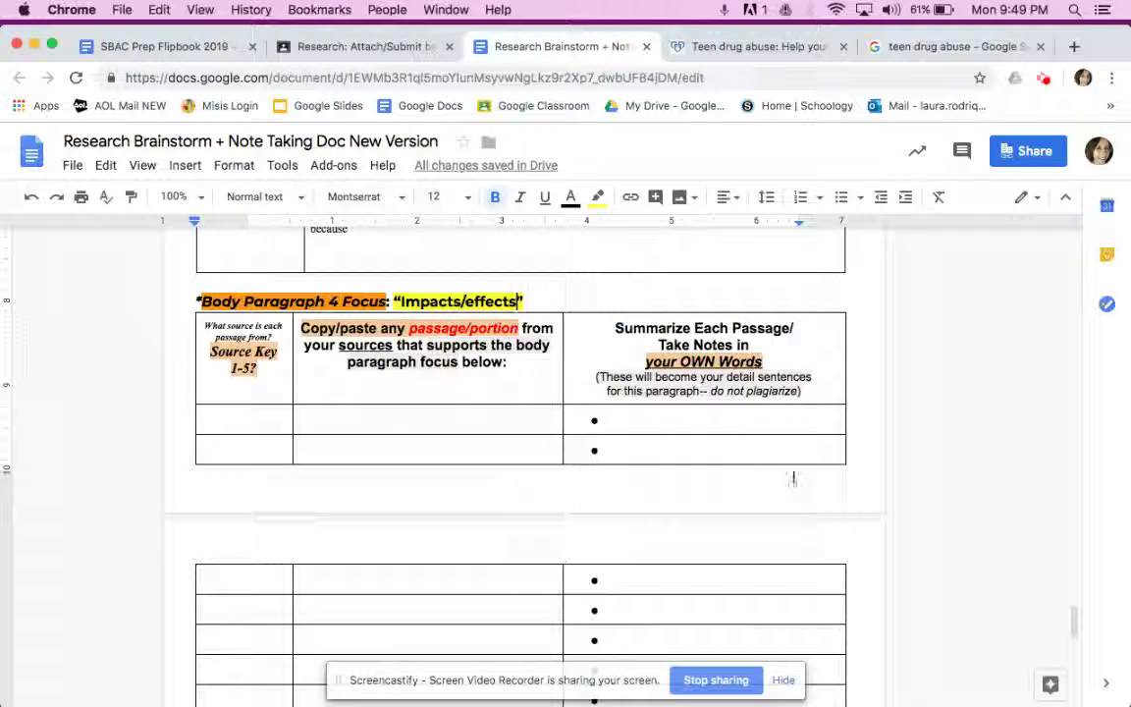
left_click_drag(1075, 616, 1074, 656)
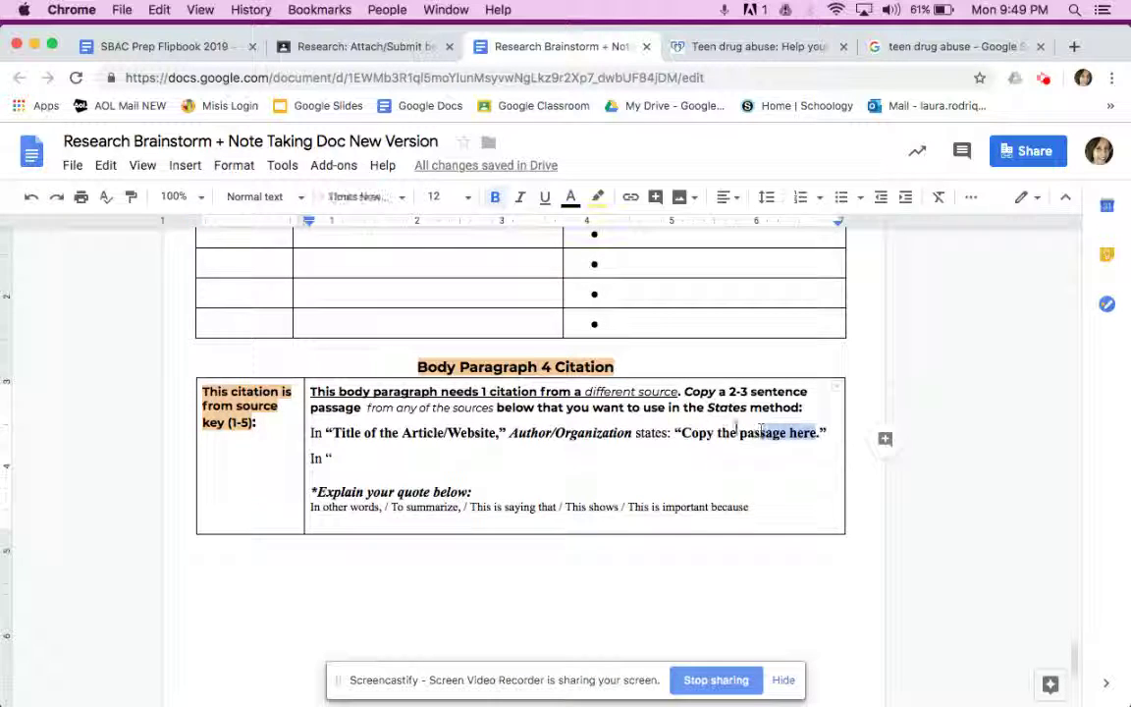
left_click(598, 368)
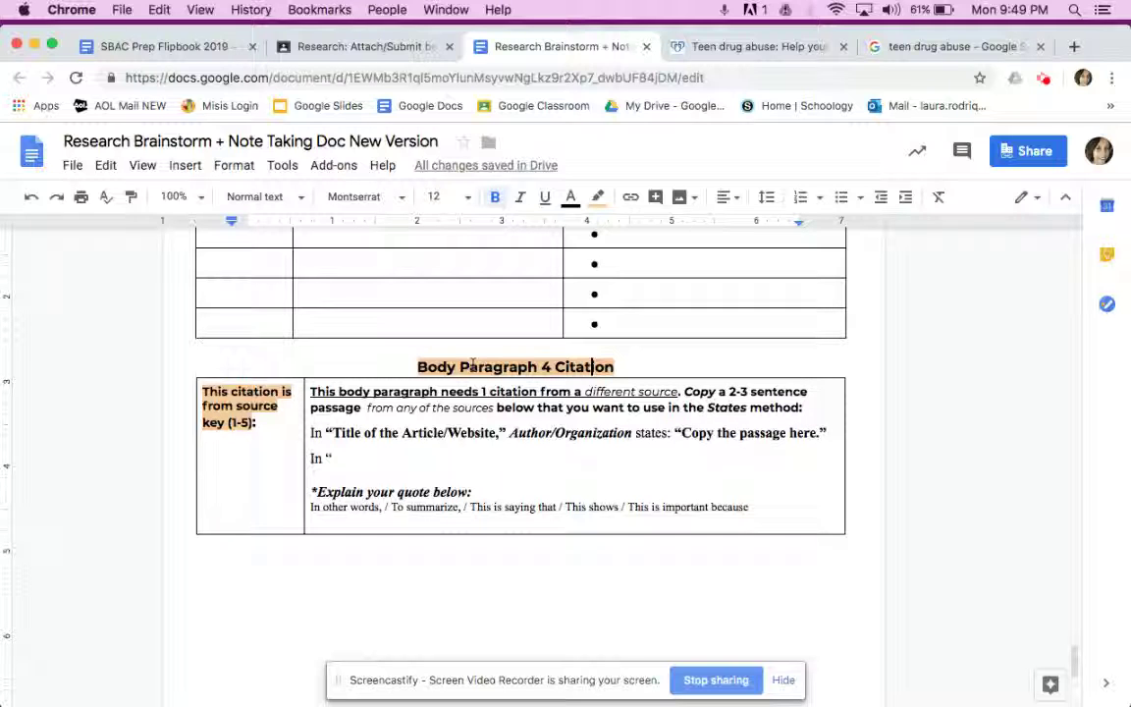
left_click(632, 377)
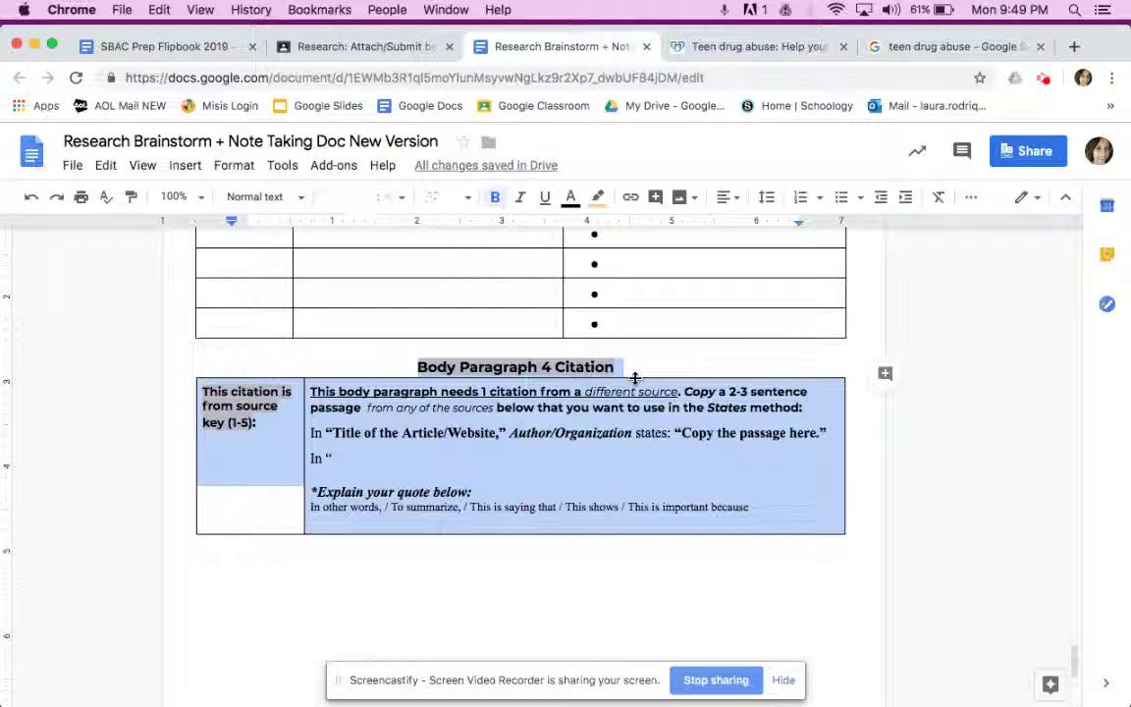
left_click_drag(817, 433, 685, 433)
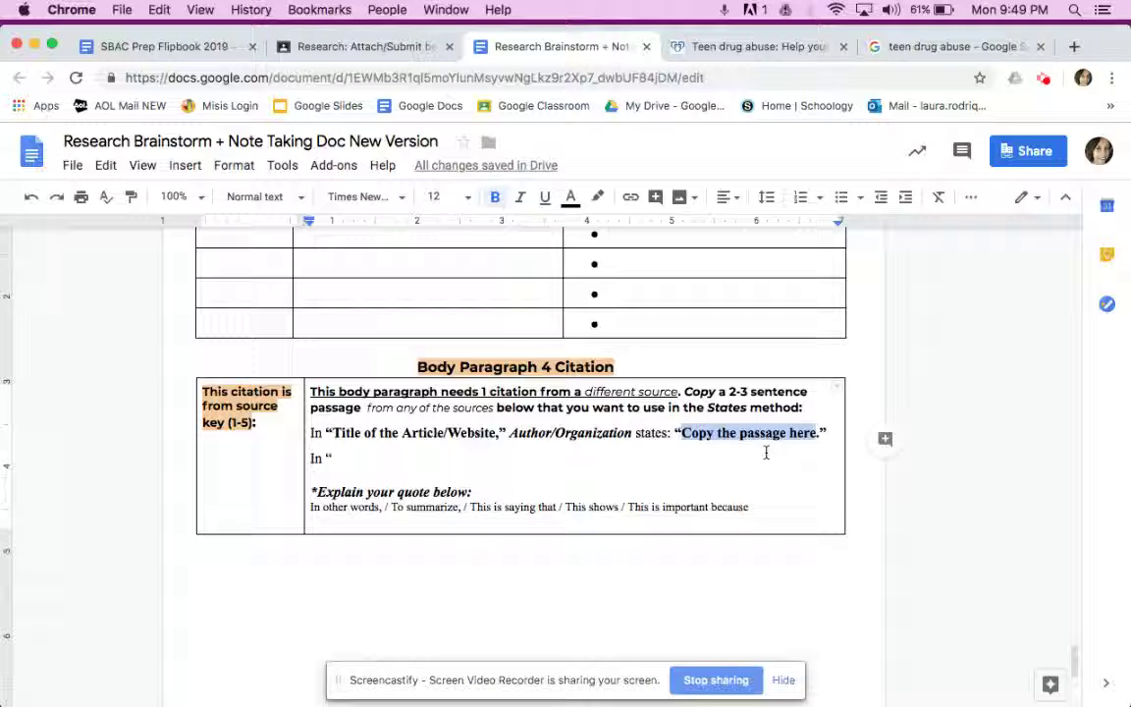
key("super+v")
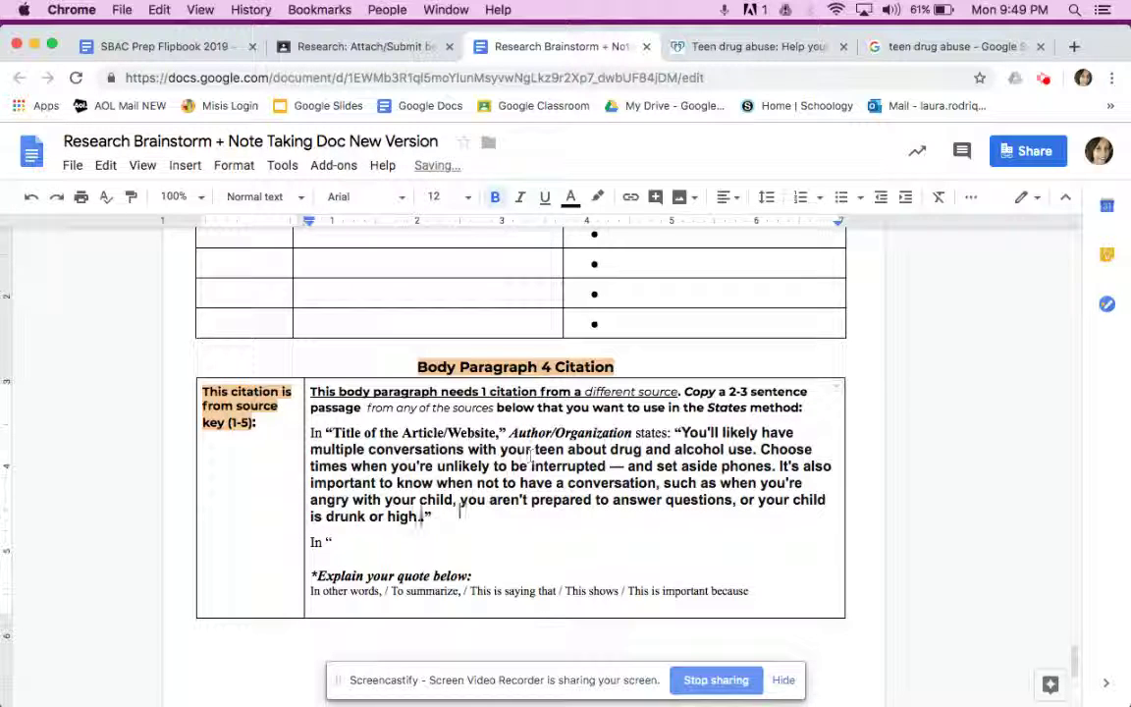
type(".")
Select the "Author/Organization" placeholder in the Body Paragraph 4 Citation sentence.
left_click(508, 433)
left_click_drag(510, 433, 624, 432)
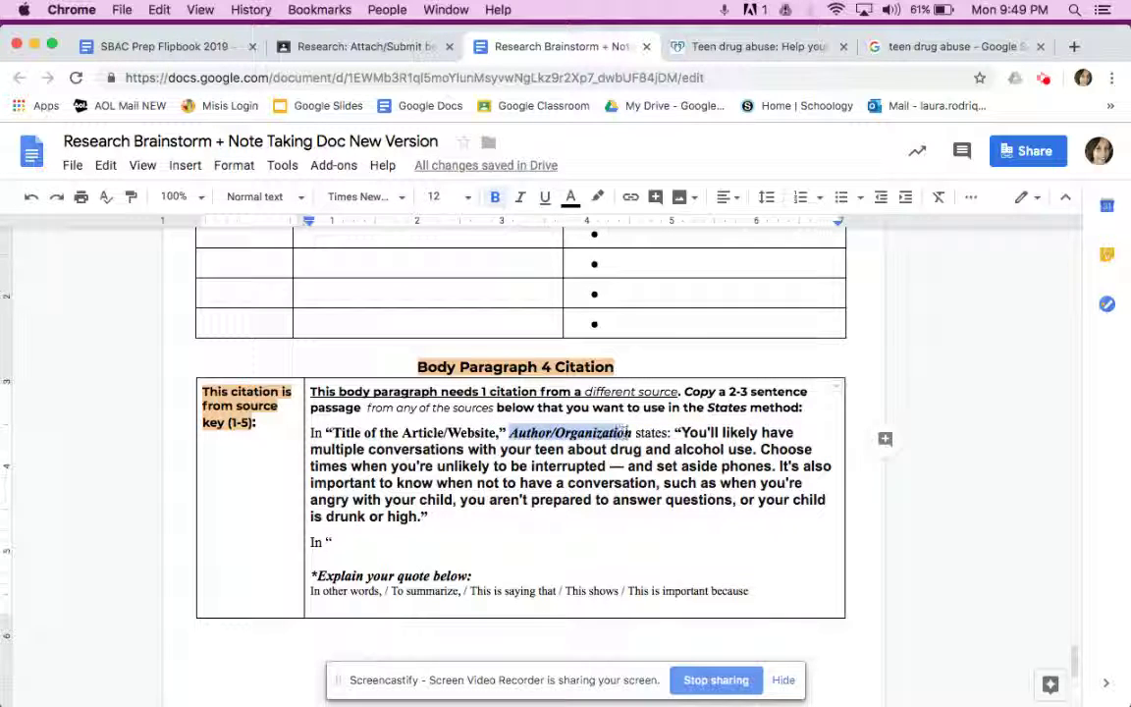